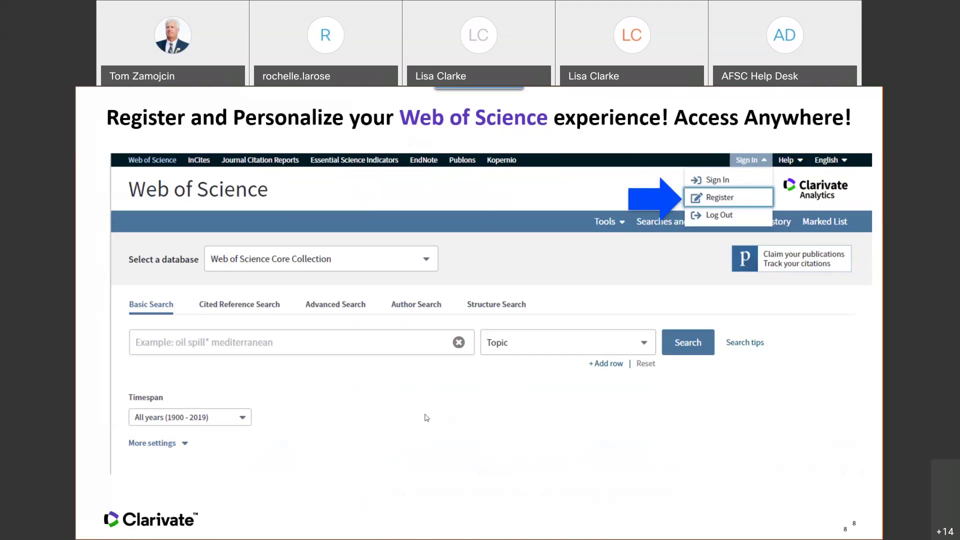
End the slide show, switch to Web of Science in Chrome and run the topic search (autonomous* or unman*) AND veh*.
click(517, 450)
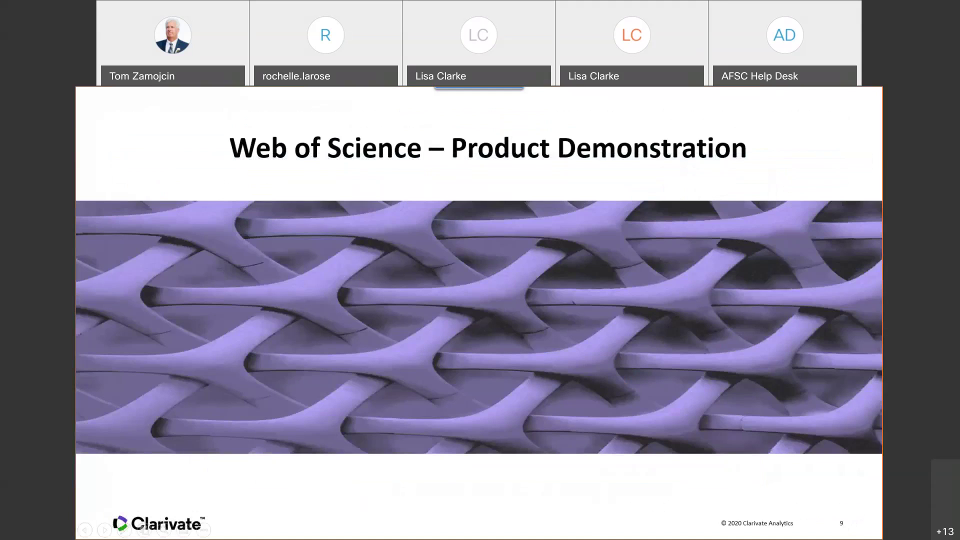
key(Escape)
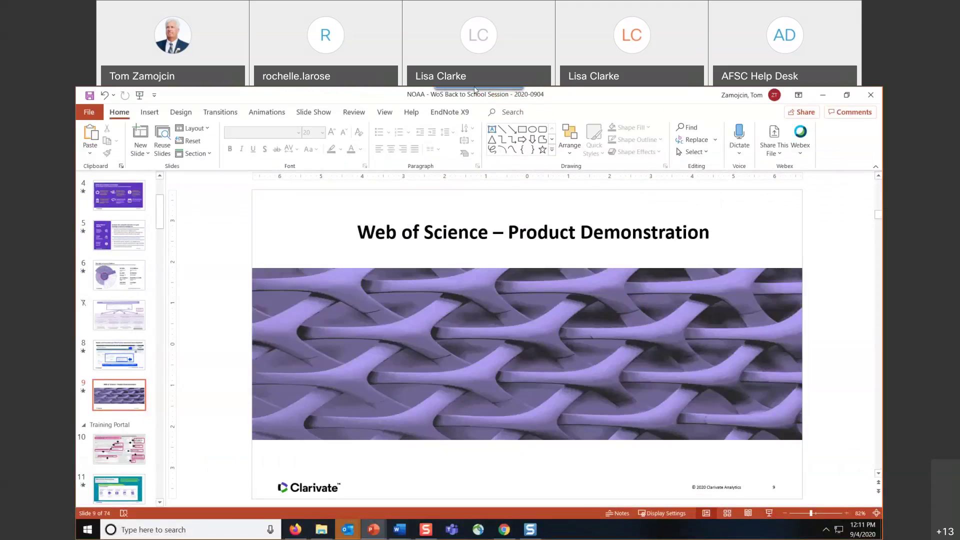
click(506, 534)
click(170, 99)
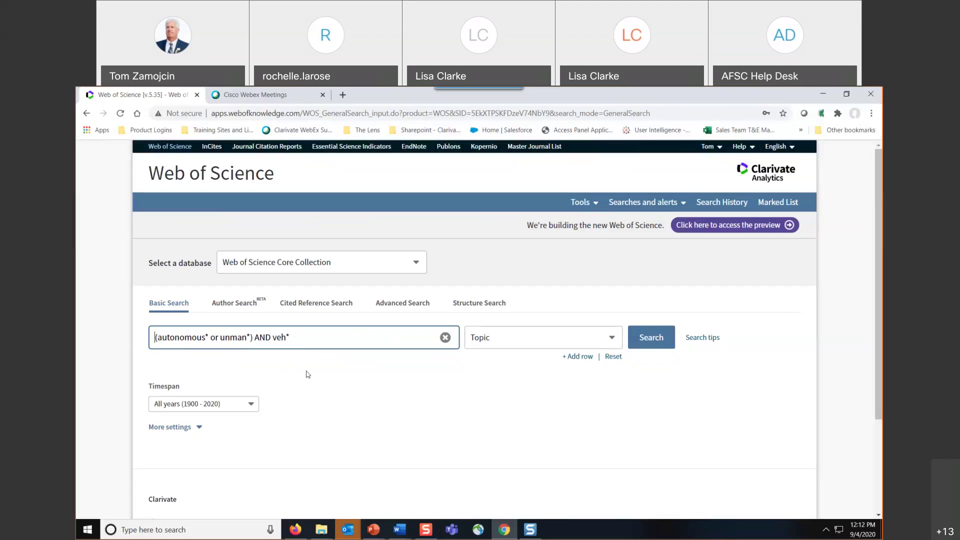
click(652, 339)
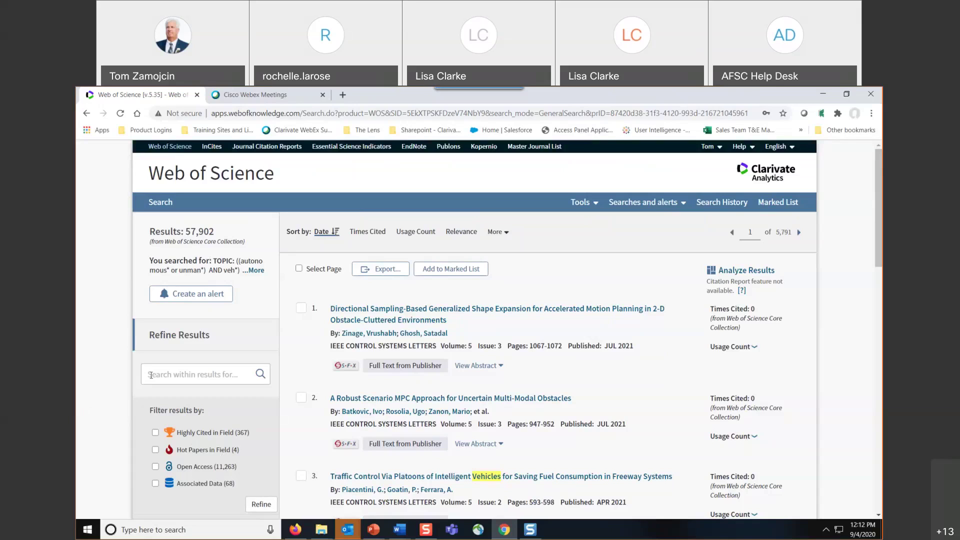
Search within the results for atmosp* OR ocean* OR meteorol*.
click(151, 375)
text(atmosp*)
text(OR o)
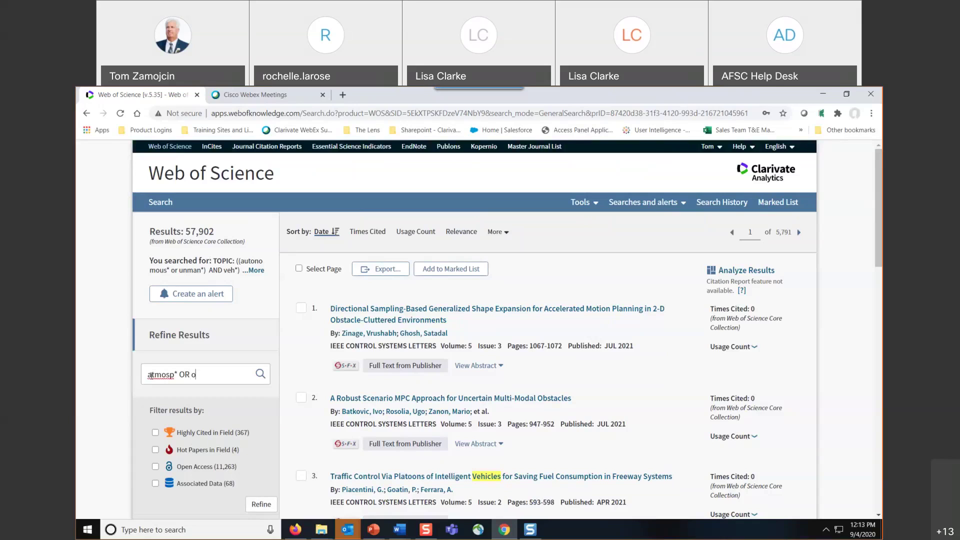
text(cean* OR meteor)
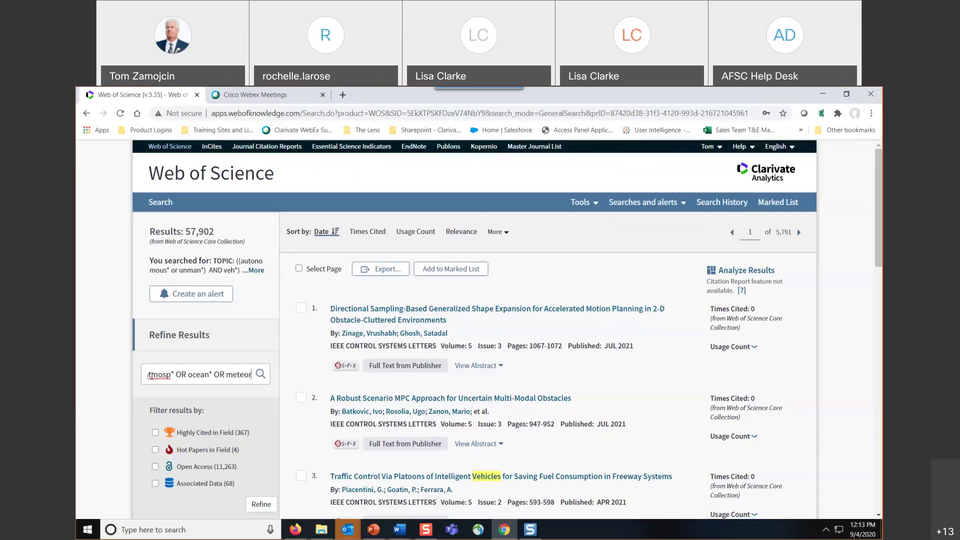
text(ol*)
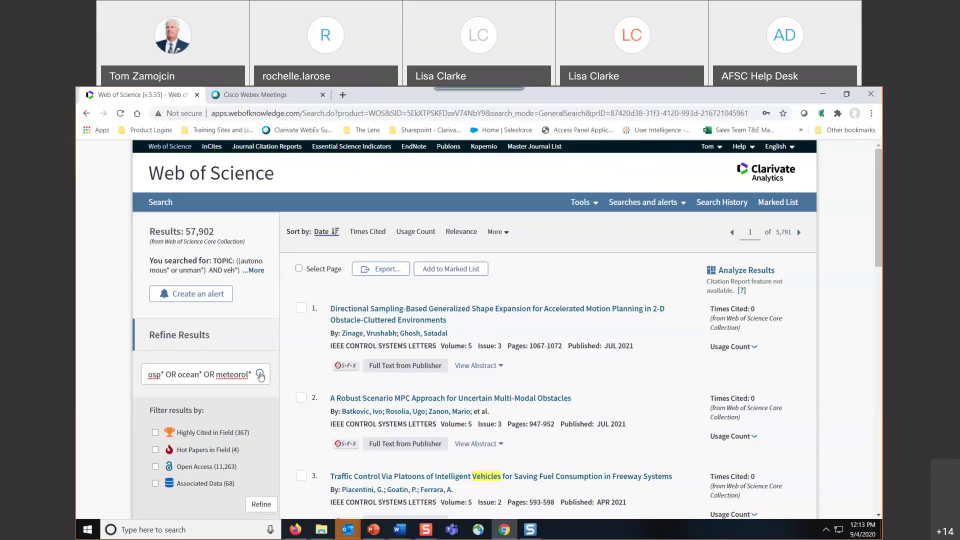
click(262, 376)
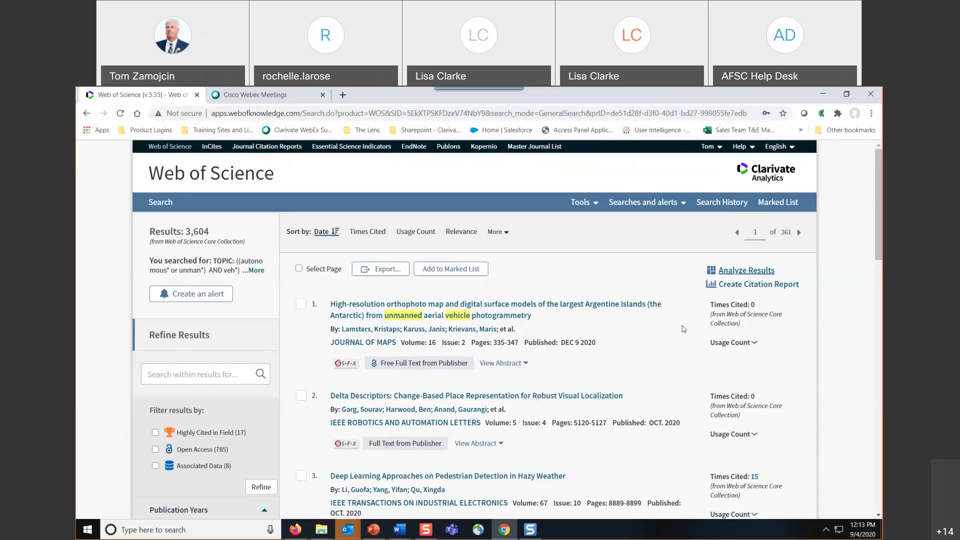
Look through the first page of refined results down to the note on matching records at its end.
scroll(879, 210, down, 1)
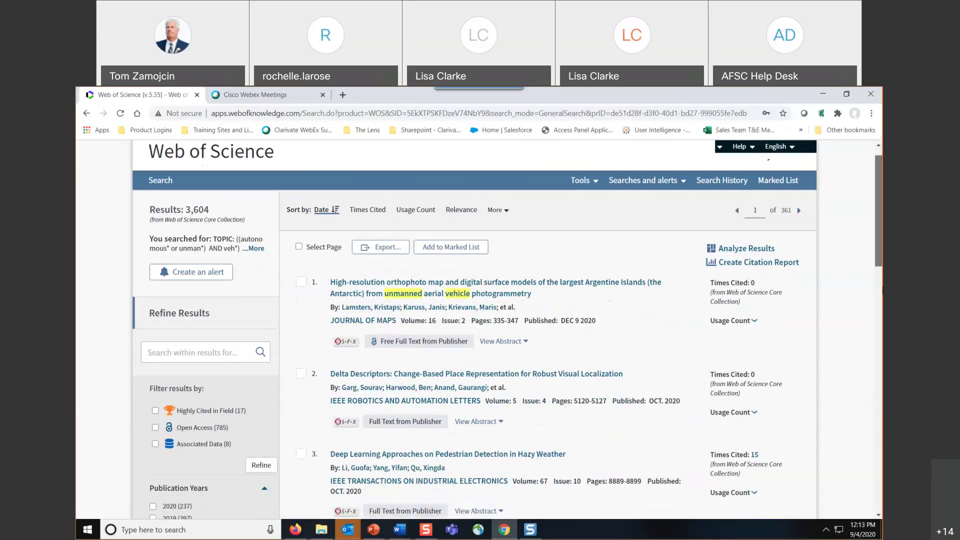
scroll(630, 503, down, 15)
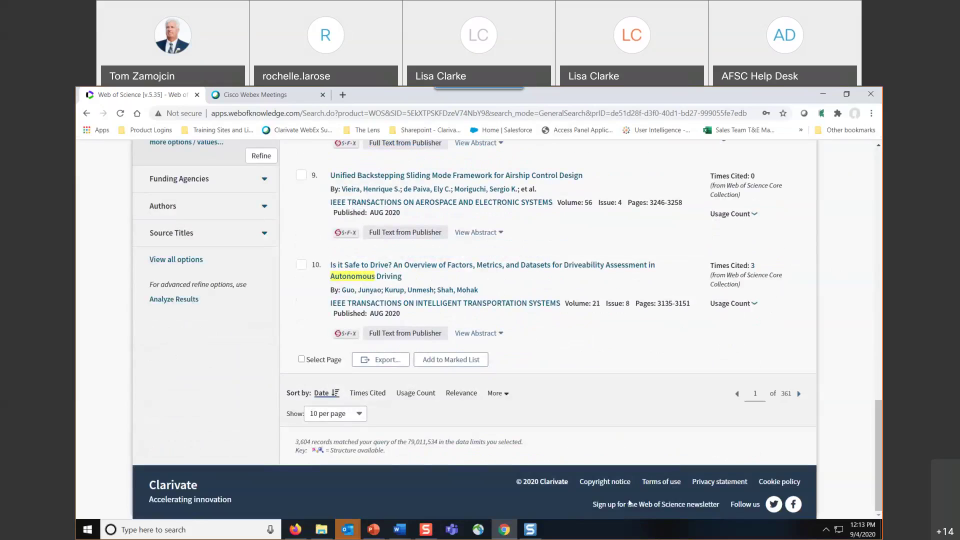
double_click(410, 443)
drag(876, 412, 878, 165)
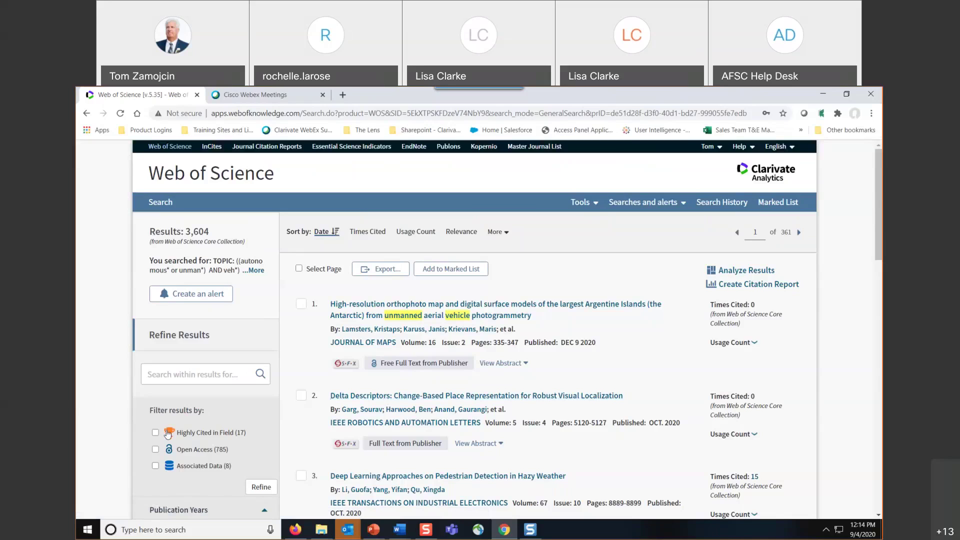
Read the definition of Highly Cited Papers and refine the results to Highly Cited in Field.
mouse_move(169, 436)
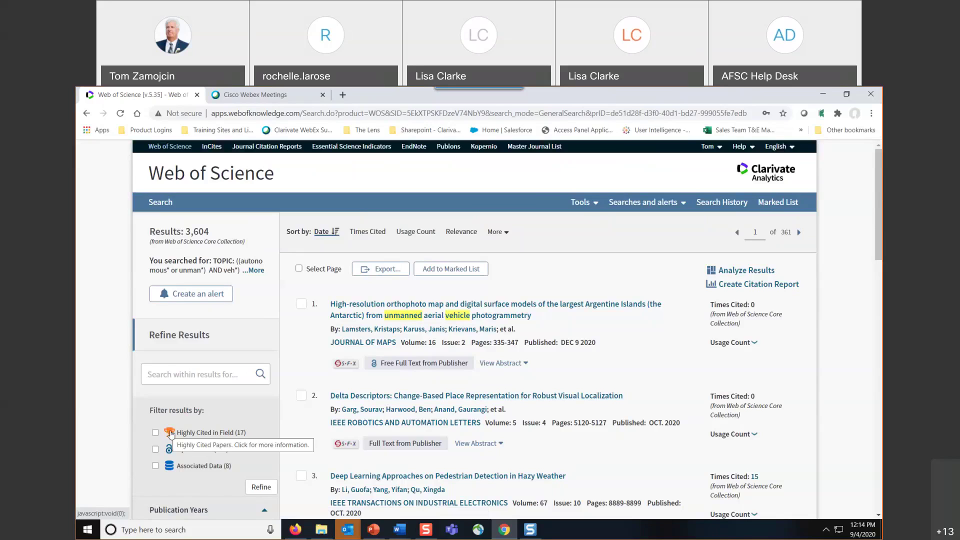
click(170, 433)
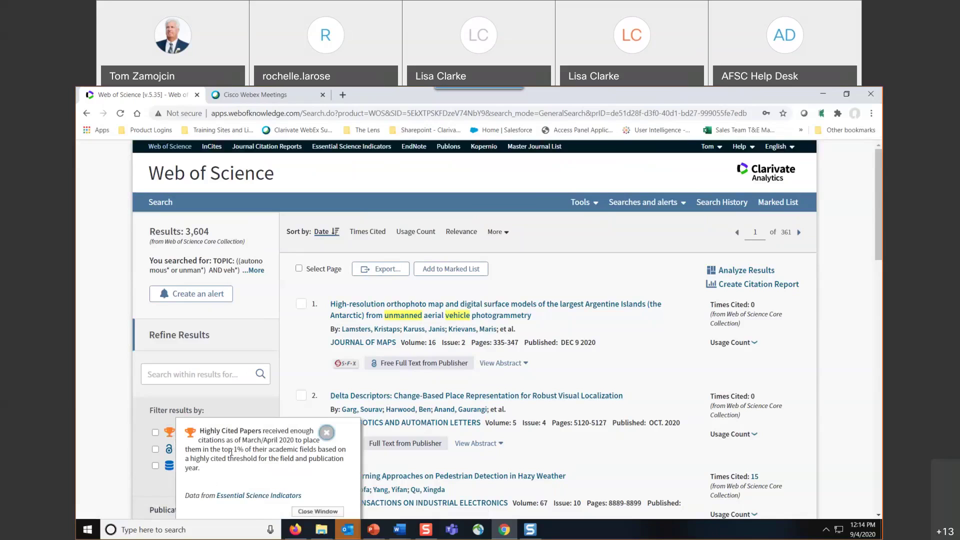
drag(223, 449, 300, 449)
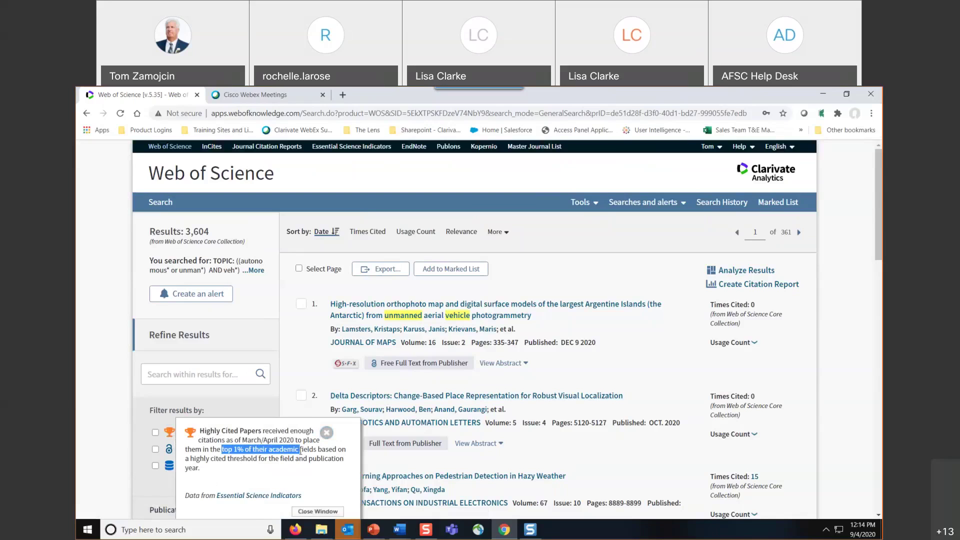
click(328, 432)
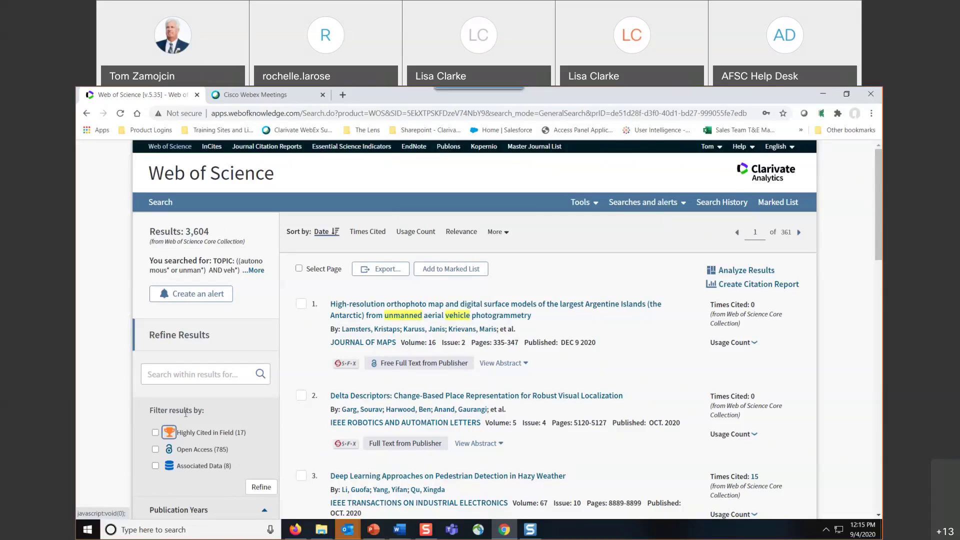
click(155, 432)
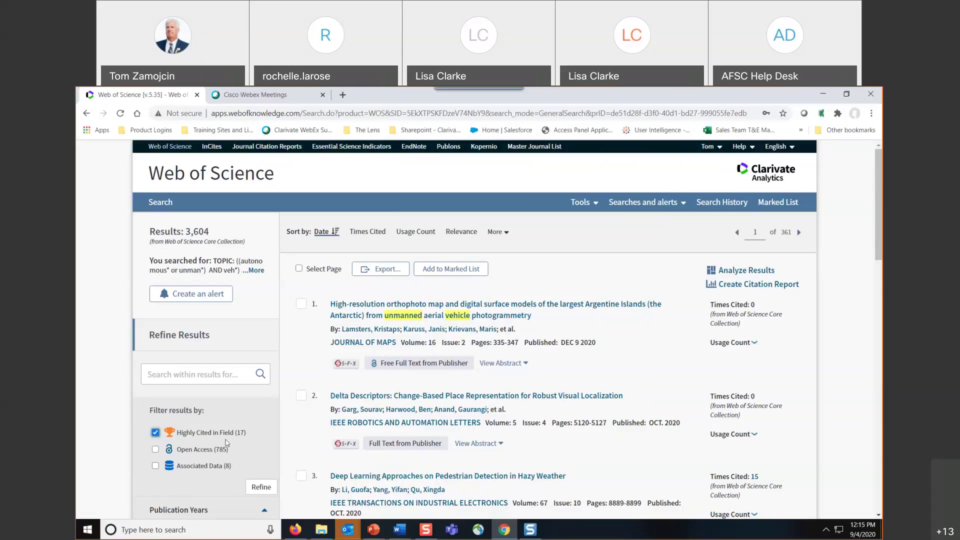
click(261, 488)
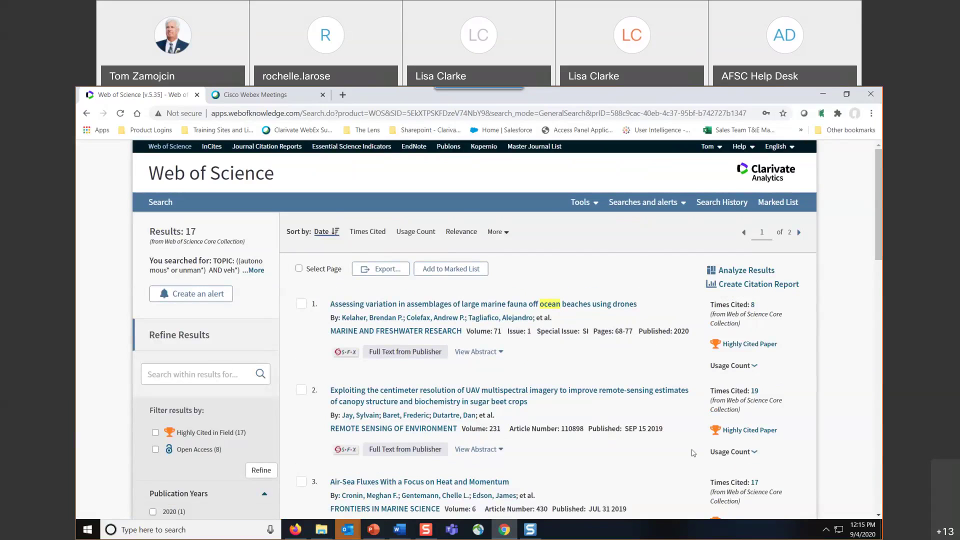
Browse the highly cited results and open the full record of "Air-Sea Fluxes With a Focus on Heat and Momentum".
scroll(693, 450, down, 3)
scroll(681, 443, up, 3)
drag(674, 332, 685, 334)
click(680, 334)
scroll(636, 346, down, 3)
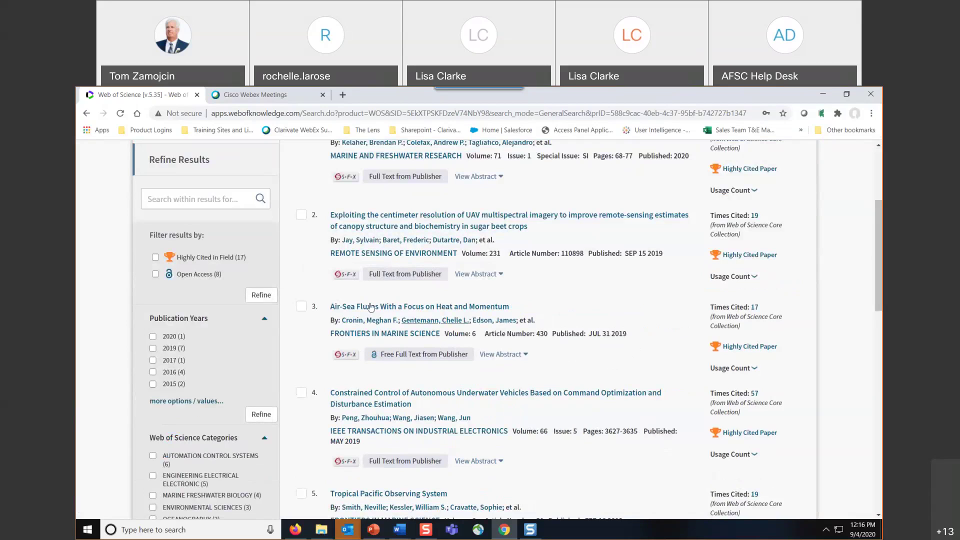
click(408, 310)
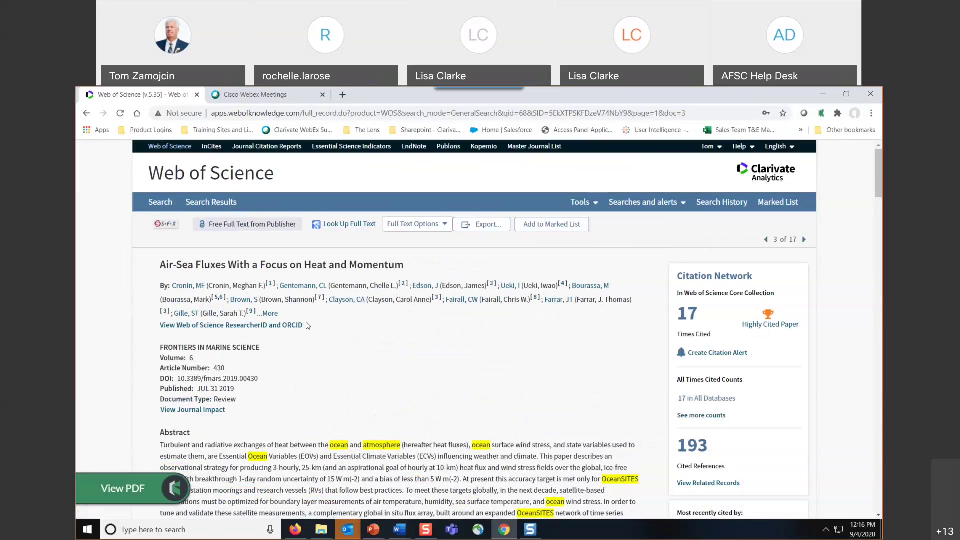
Expand the article's full author list and show the authors' Web of Science ResearcherID and ORCID table.
click(270, 314)
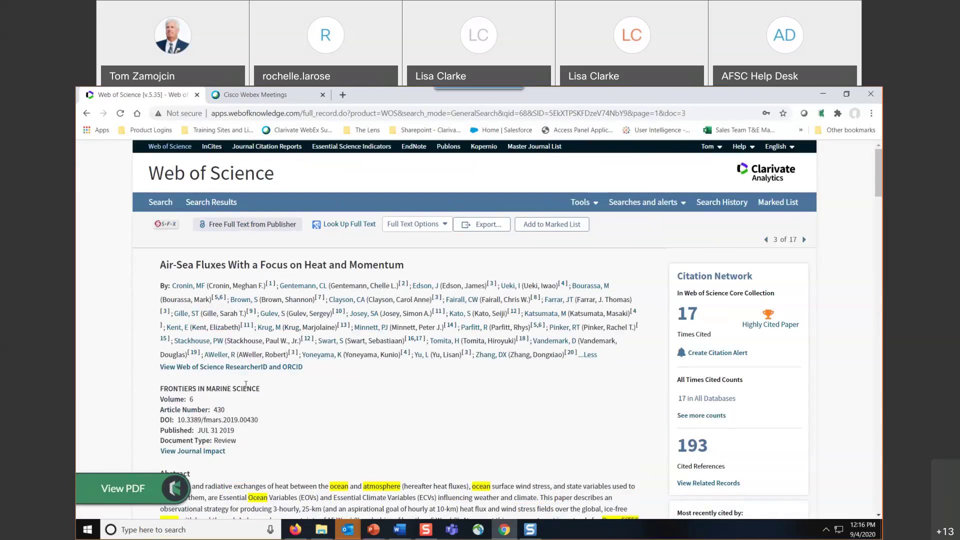
click(240, 368)
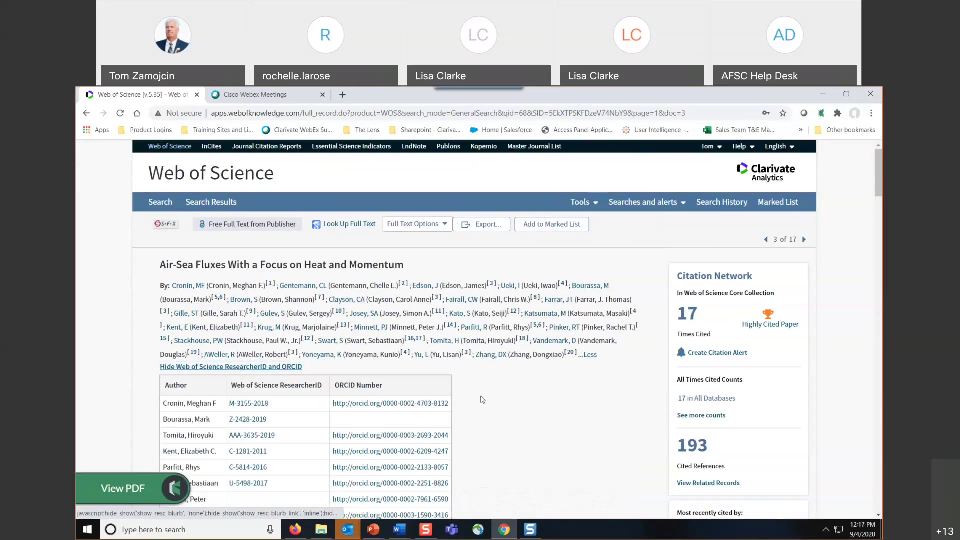
scroll(254, 300, down, 3)
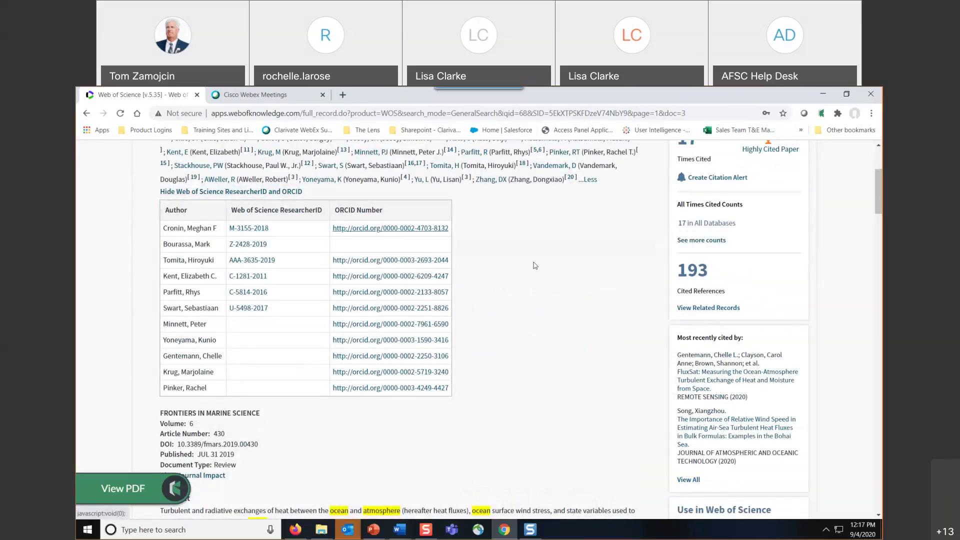
Examine the record's abstract, keywords, author addresses and funding information.
scroll(568, 300, down, 5)
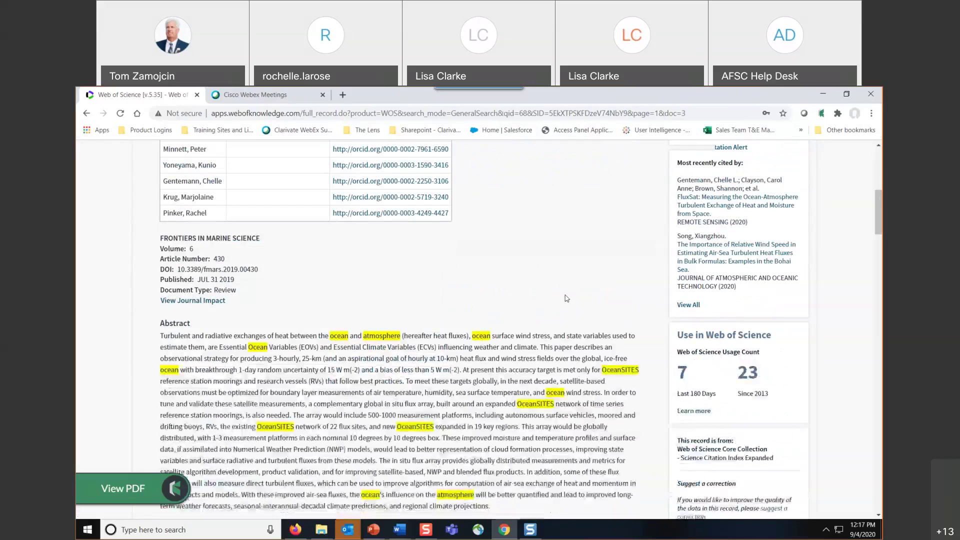
scroll(351, 172, down, 2)
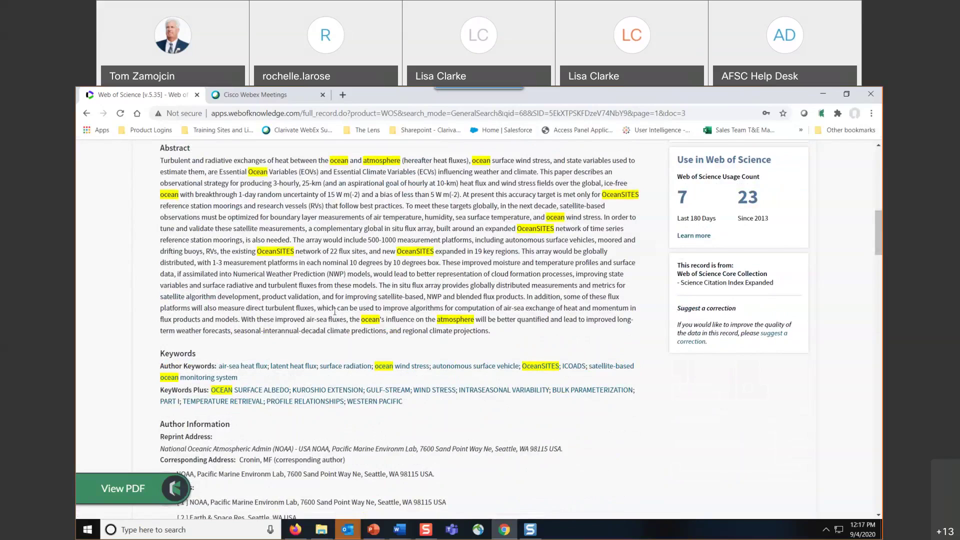
scroll(334, 312, up, 12)
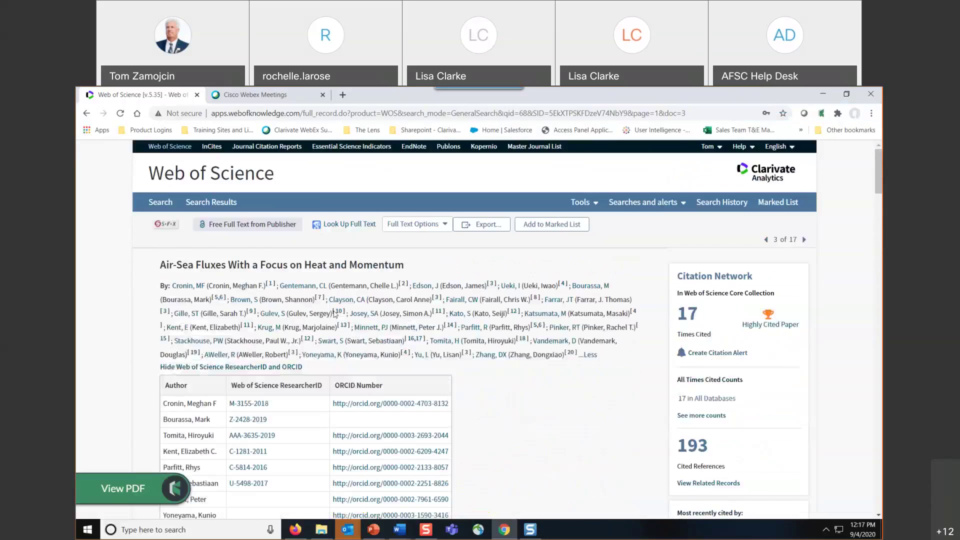
scroll(335, 314, down, 12)
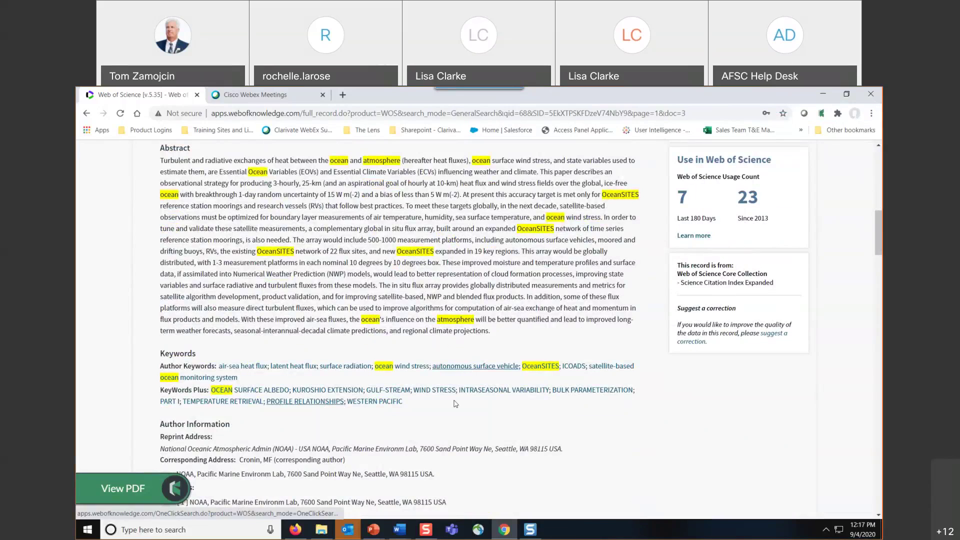
scroll(455, 403, down, 3)
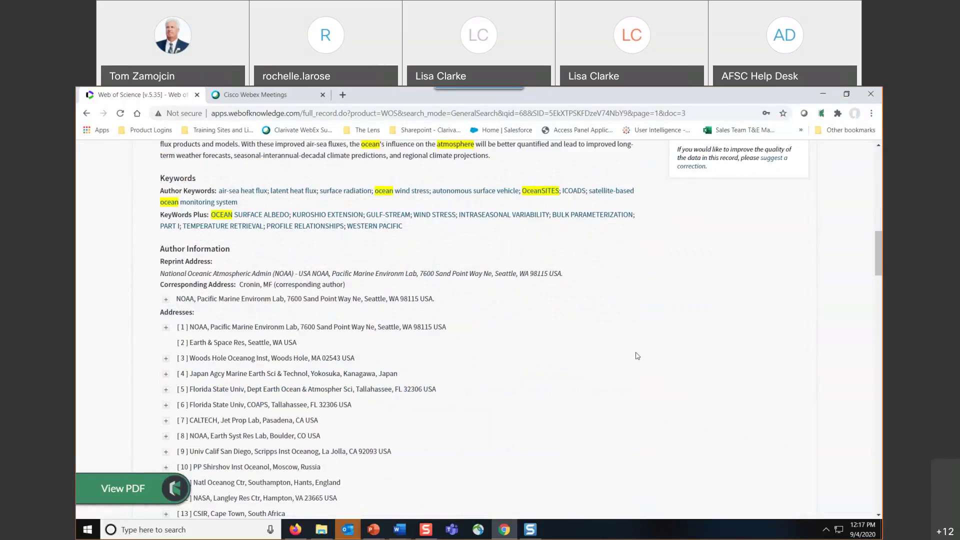
scroll(654, 345, down, 7)
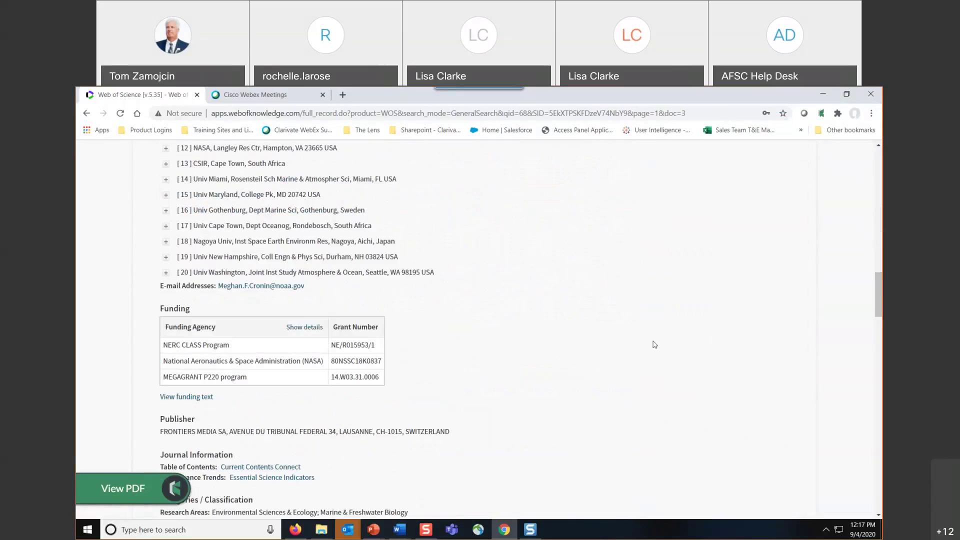
Examine the record's Citation Network, covering times cited, cited references, recent citing papers and the Web of Science usage count.
scroll(655, 344, up, 7)
scroll(625, 330, up, 8)
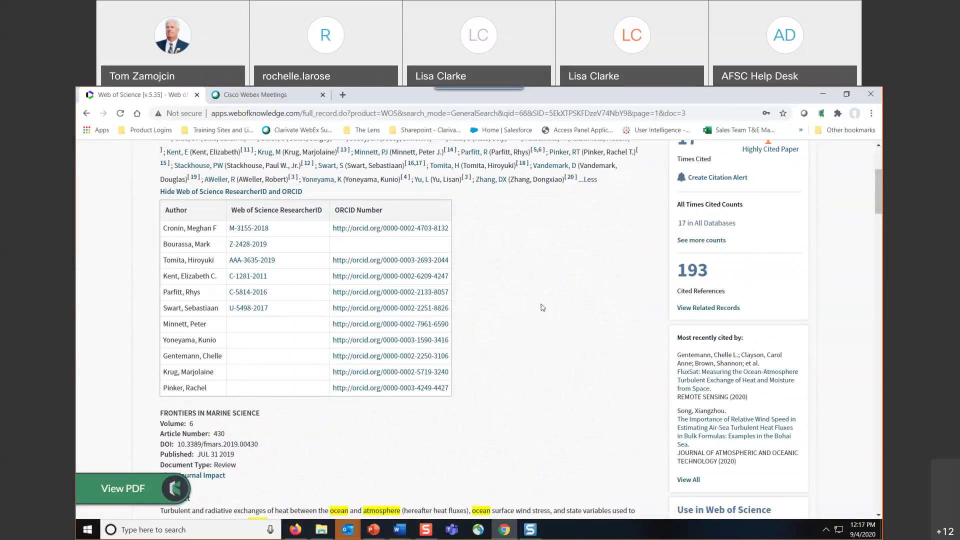
scroll(543, 307, up, 4)
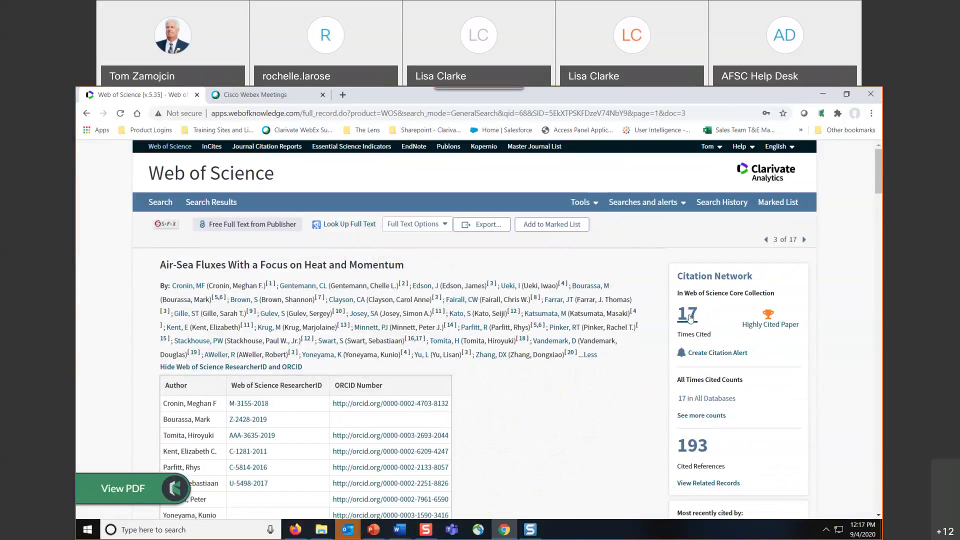
scroll(565, 451, down, 3)
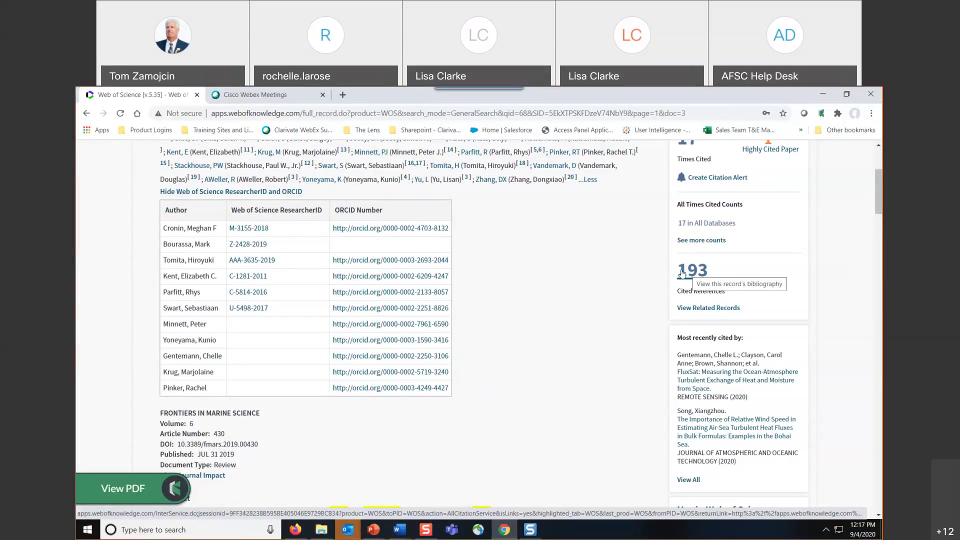
click(689, 272)
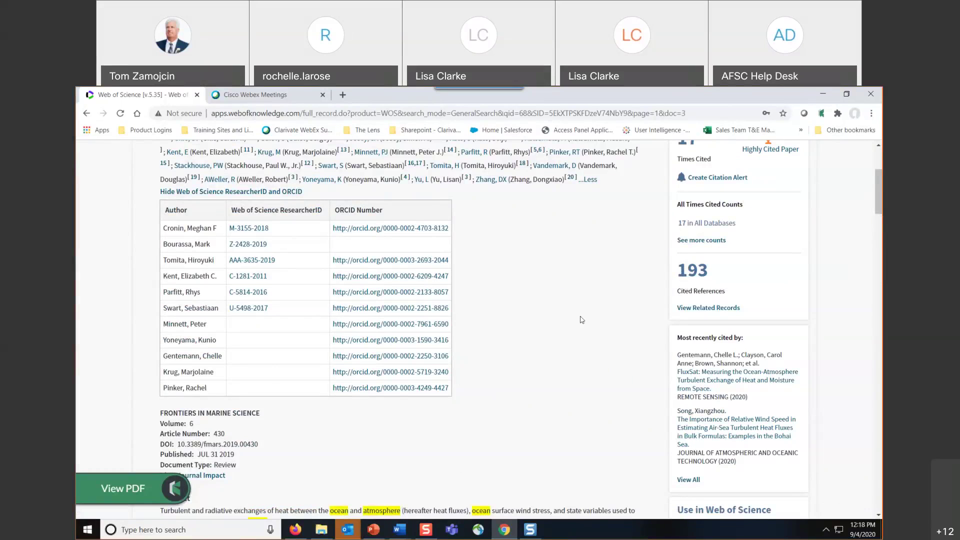
scroll(582, 319, down, 7)
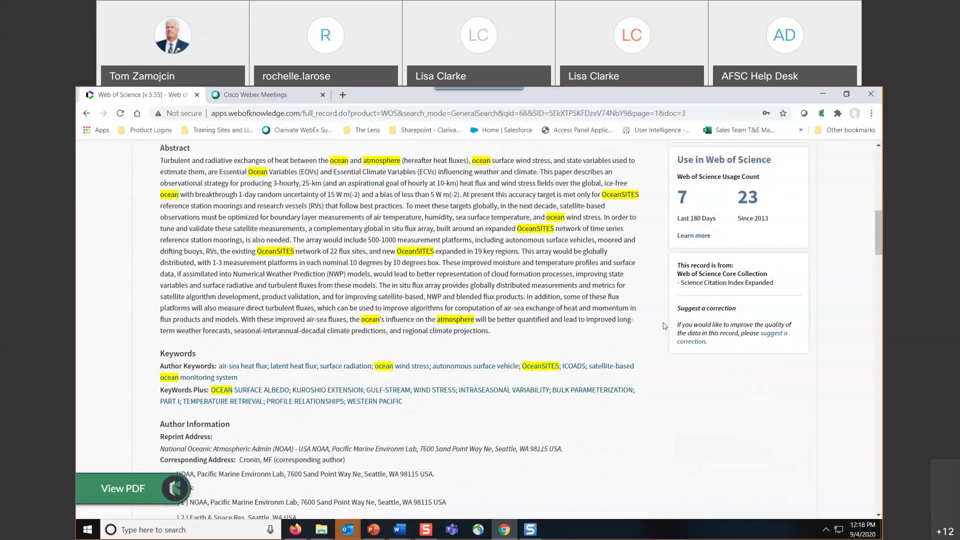
scroll(665, 326, up, 7)
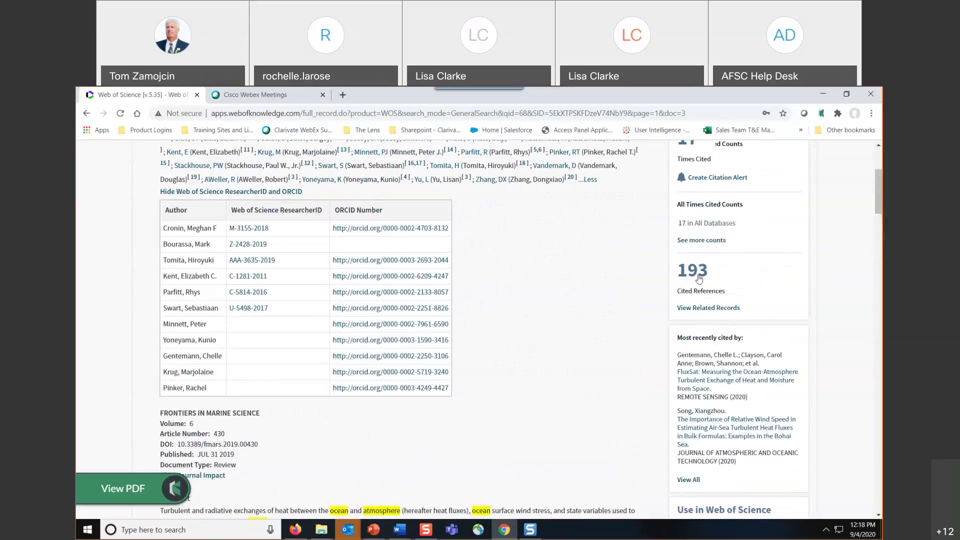
scroll(549, 339, down, 4)
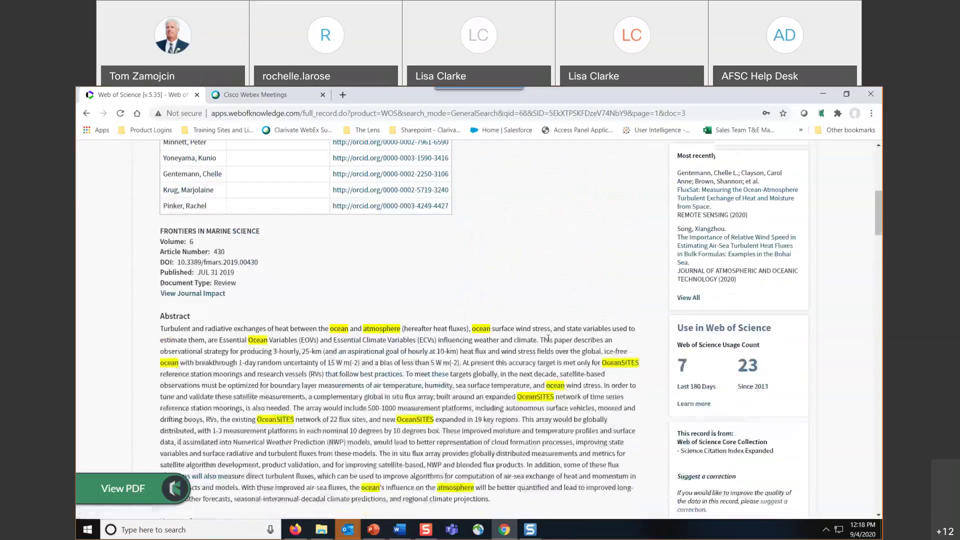
Expand the Organization-Enhanced Names of the corresponding address and of address 8, NOAA Earth Syst Res Lab in Boulder, and highlight each name.
scroll(548, 339, down, 7)
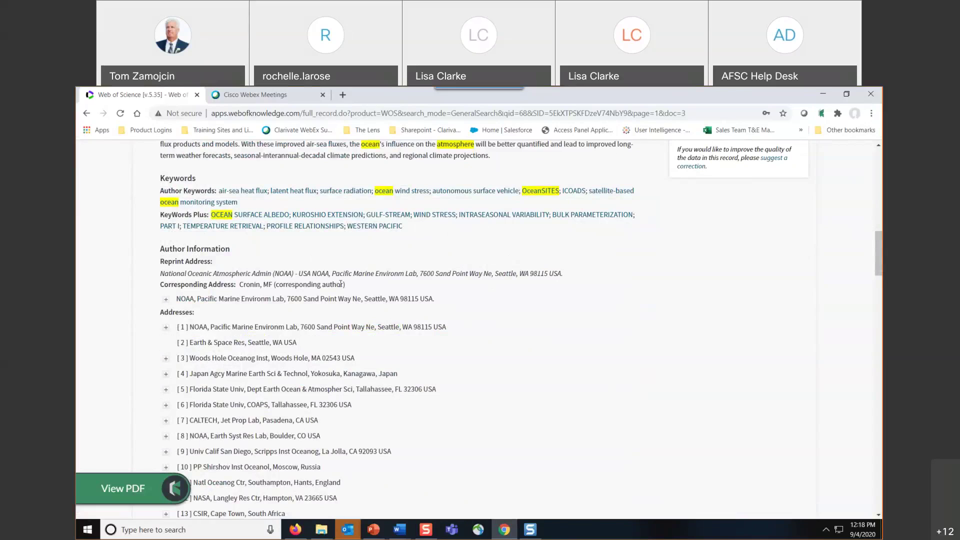
click(166, 301)
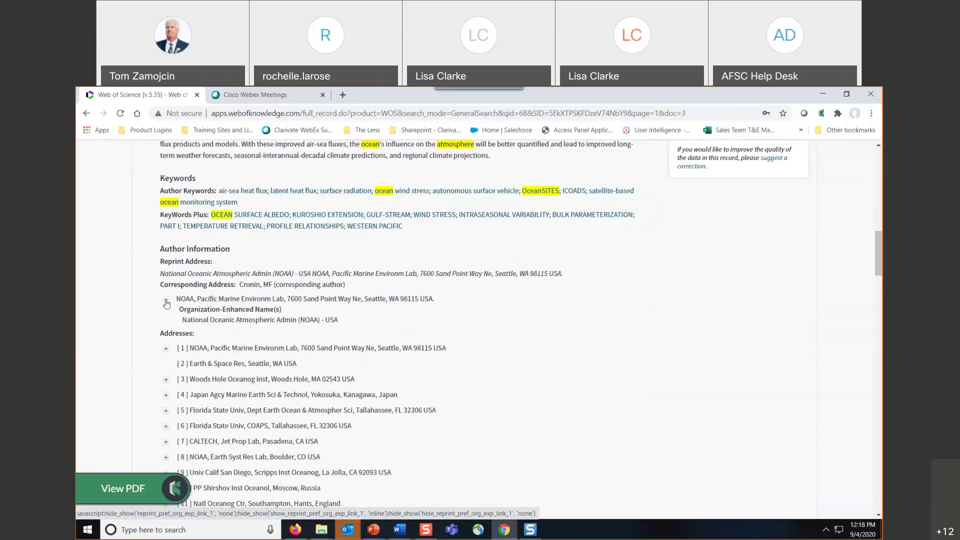
drag(183, 322, 345, 323)
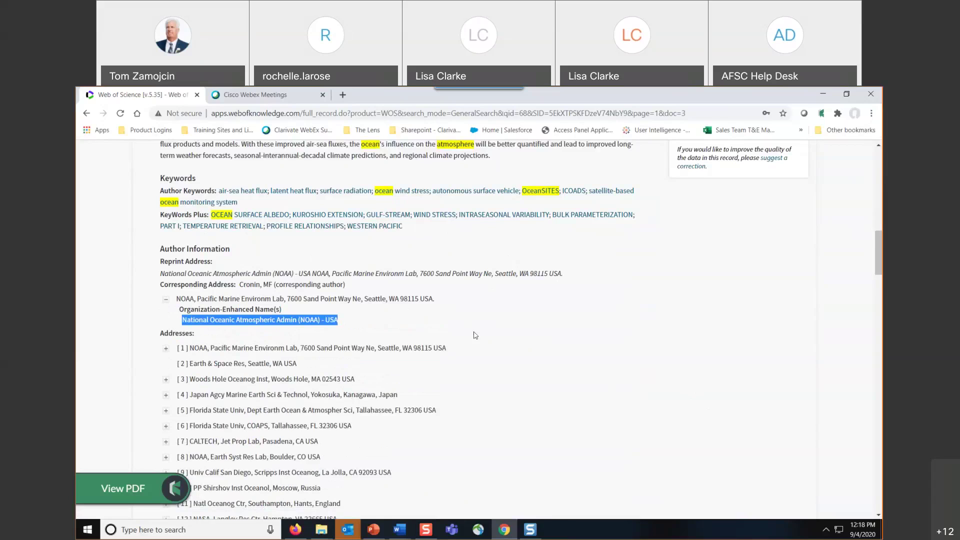
scroll(475, 335, down, 3)
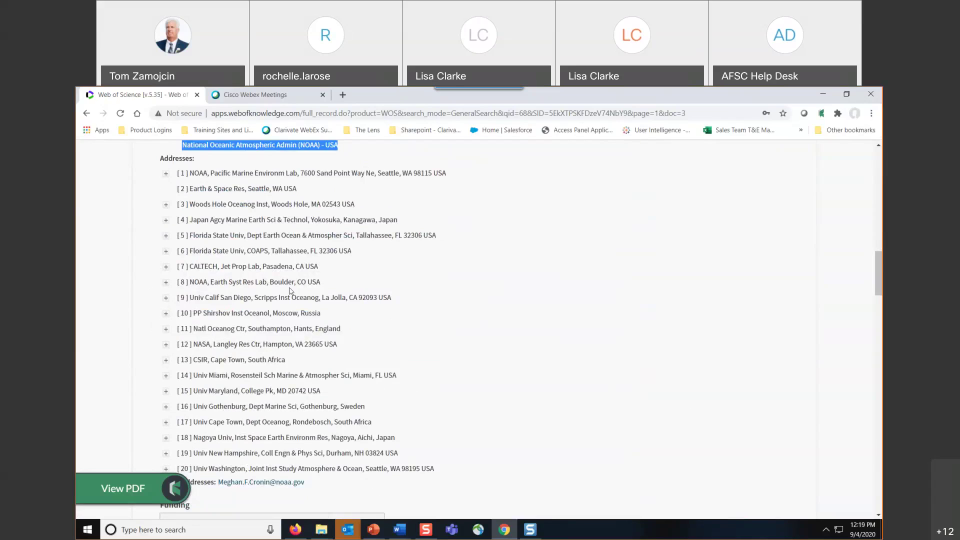
click(166, 282)
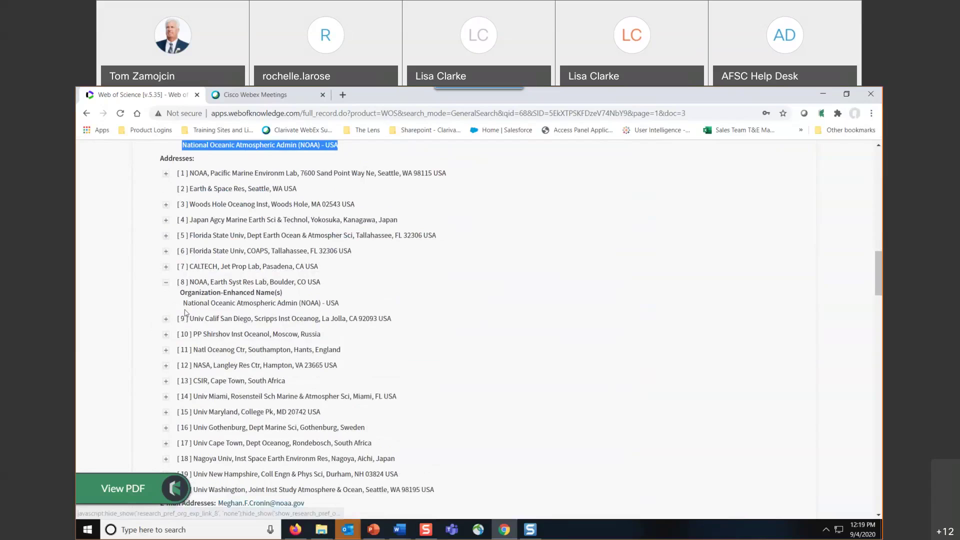
drag(184, 303, 344, 304)
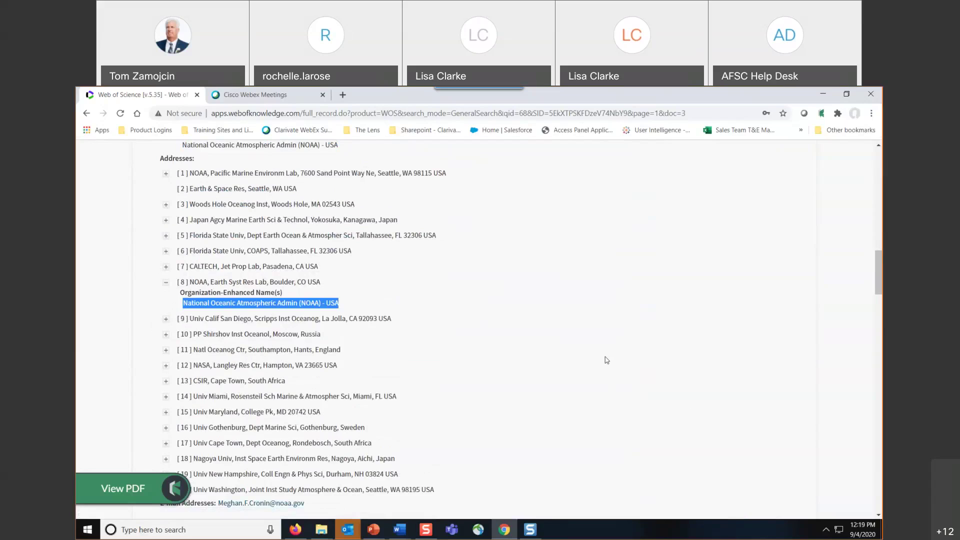
Show the record's funding text and funding agency details, highlighting the NASA variant and its unified name, National Aeronautics & Space Administration (NASA).
scroll(606, 360, down, 3)
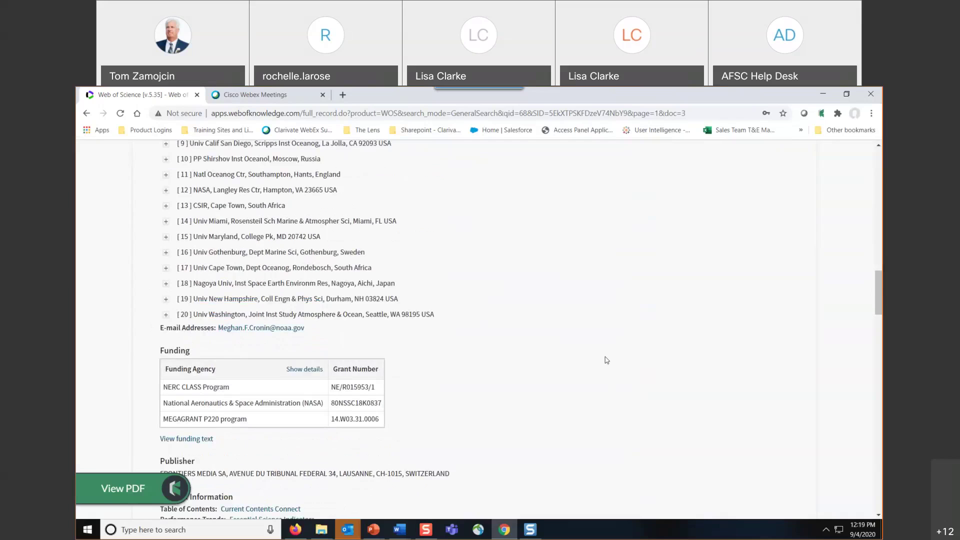
scroll(606, 360, down, 3)
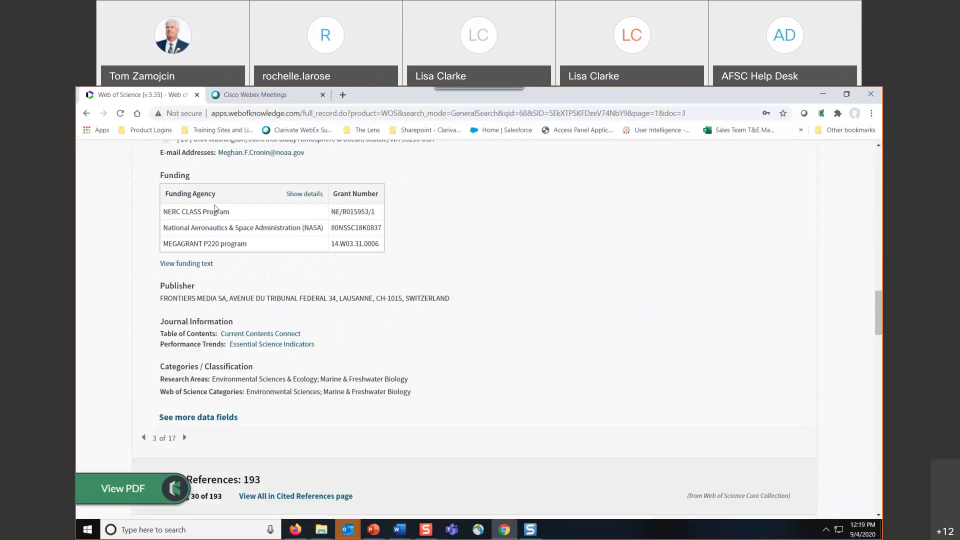
click(176, 263)
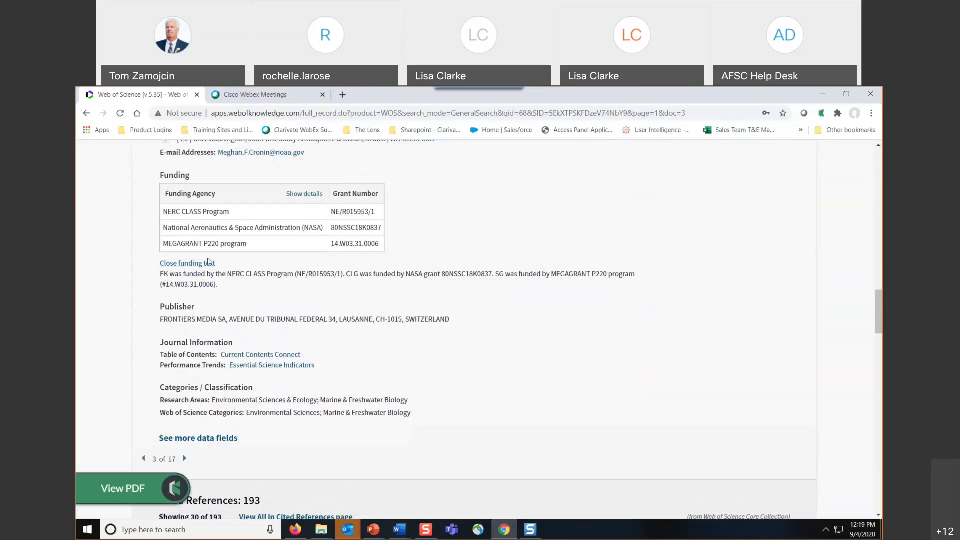
click(305, 194)
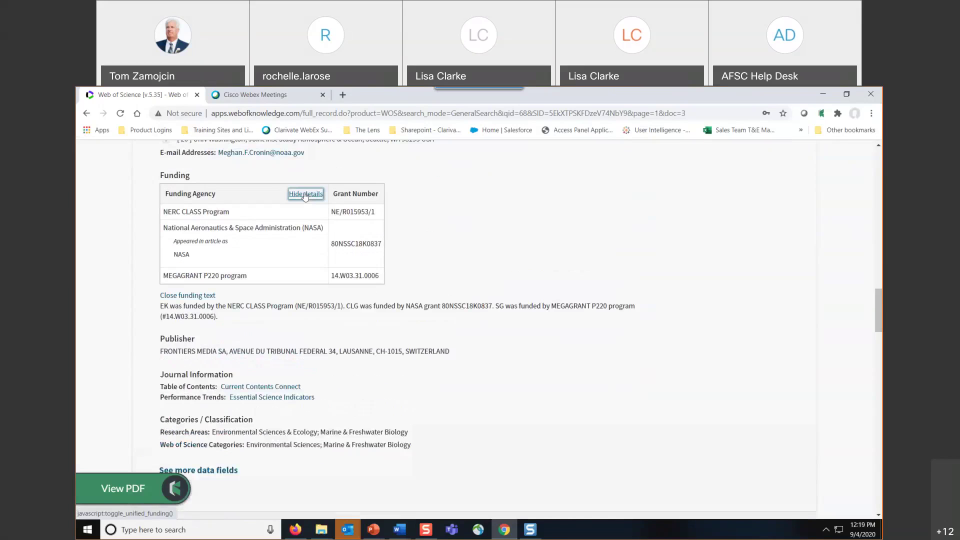
double_click(188, 253)
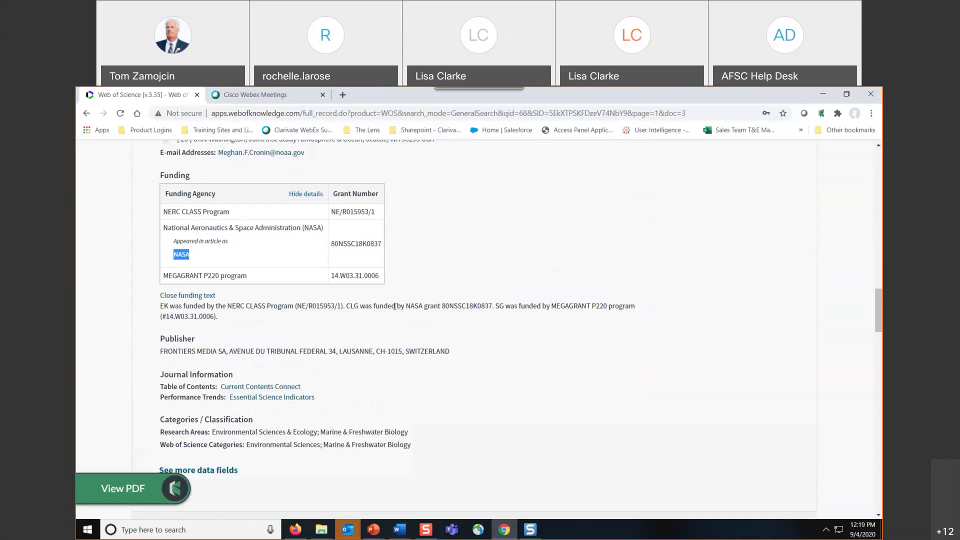
drag(164, 228, 377, 261)
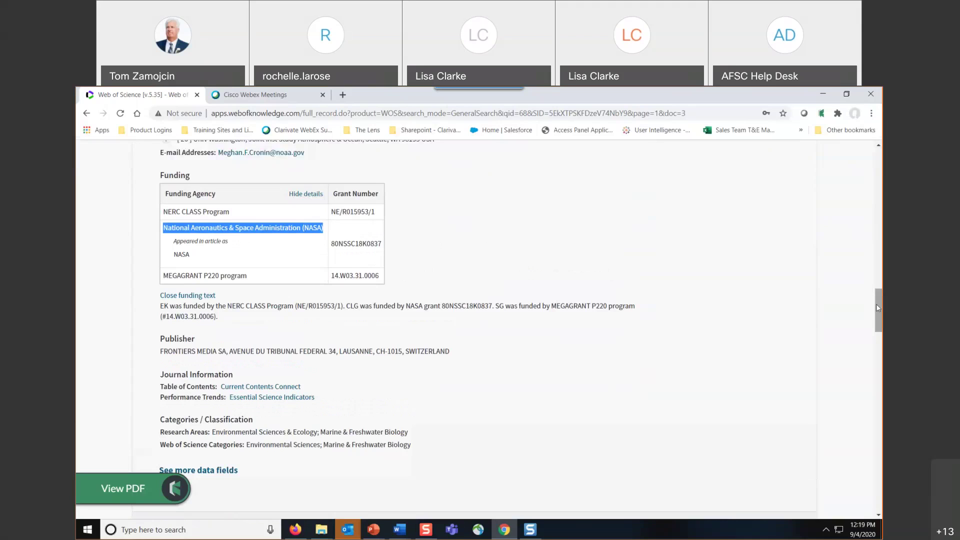
Hide the authors' ResearcherID and ORCID table and review the record's publication details and abstract.
drag(879, 310, 881, 173)
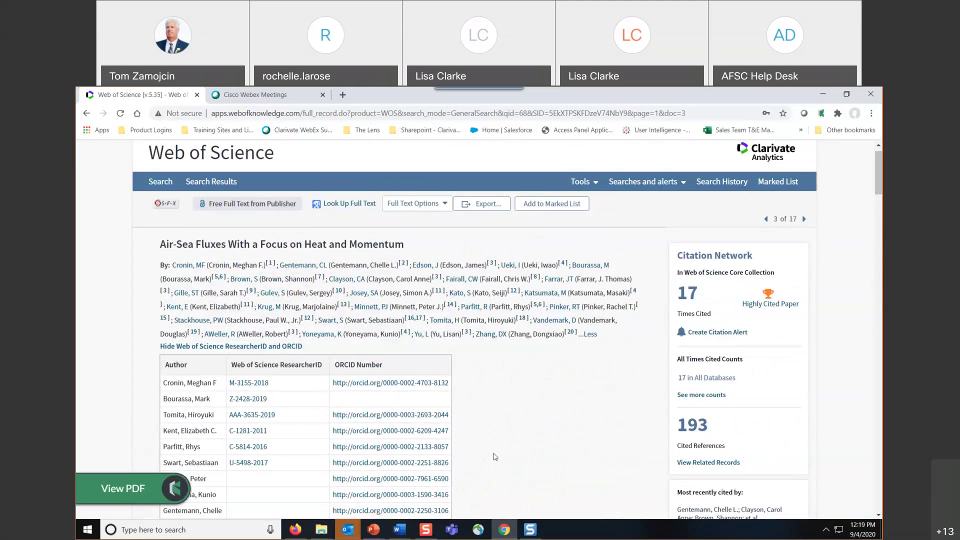
click(269, 350)
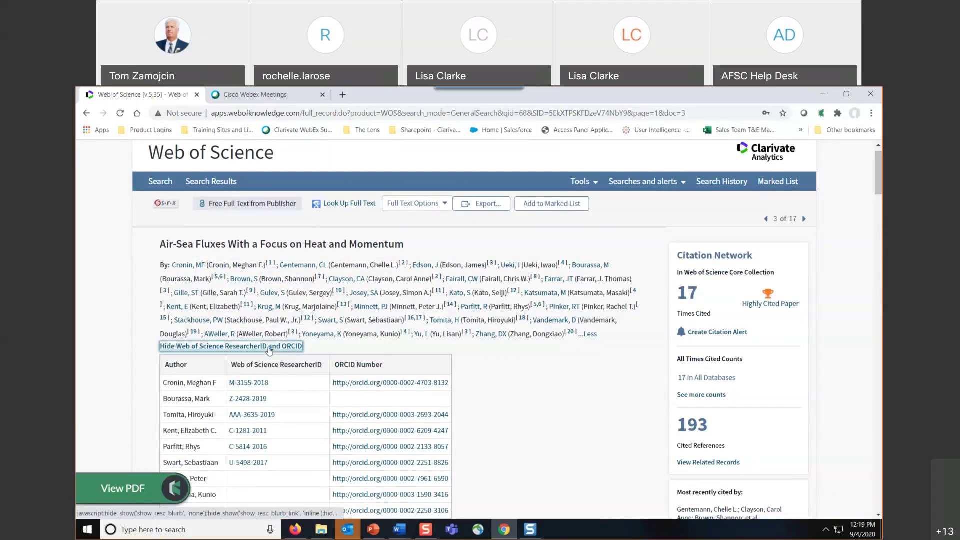
scroll(351, 378, down, 3)
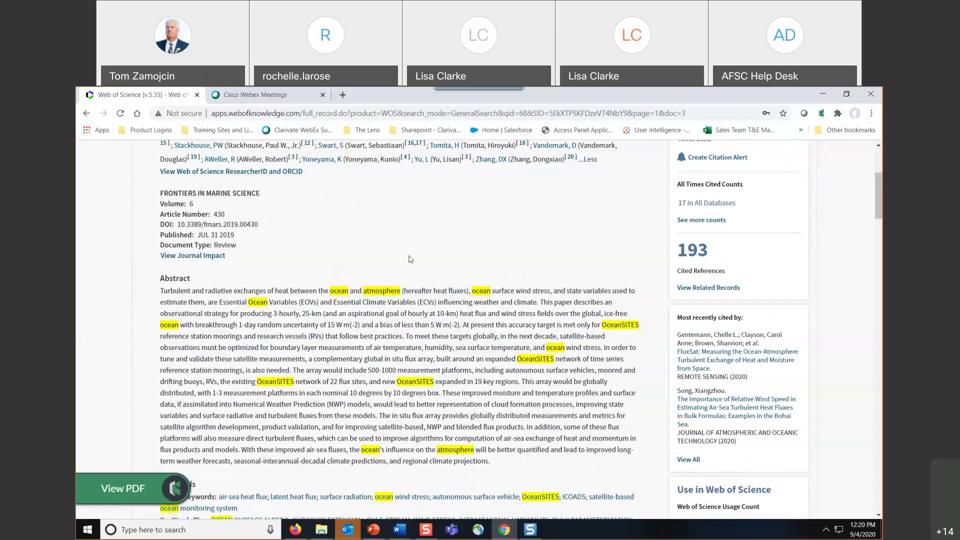
scroll(410, 259, up, 4)
scroll(326, 356, down, 4)
scroll(370, 276, up, 4)
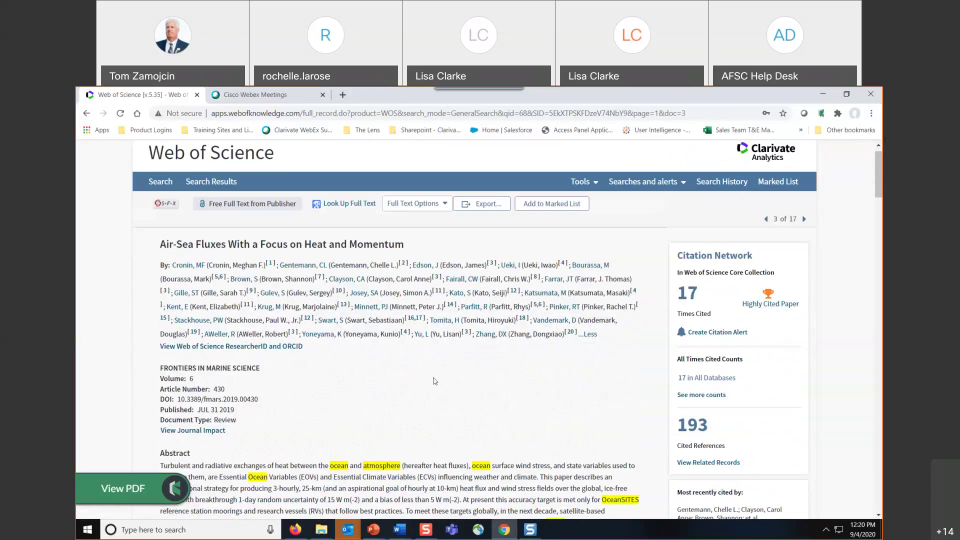
scroll(435, 380, down, 4)
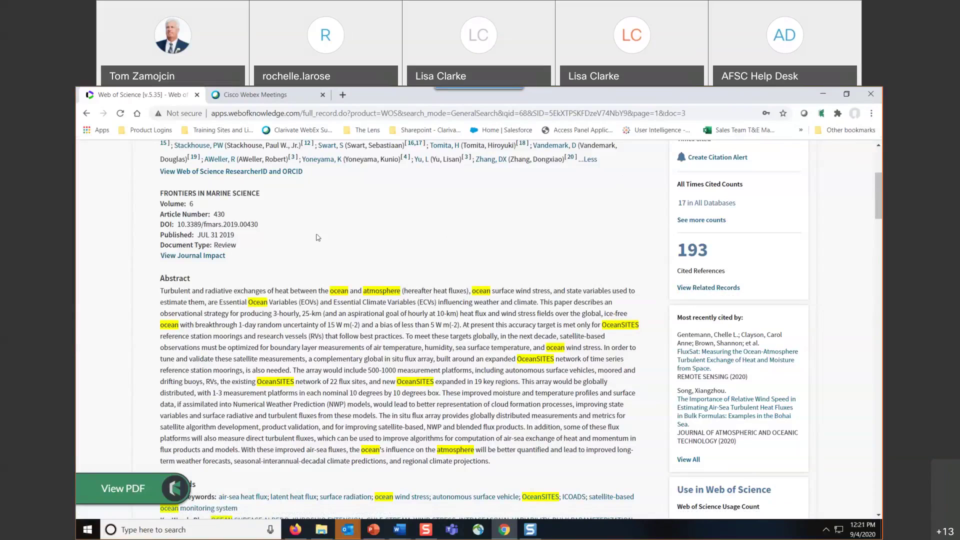
Open the article's related records and browse the first papers that share its cited references.
click(712, 288)
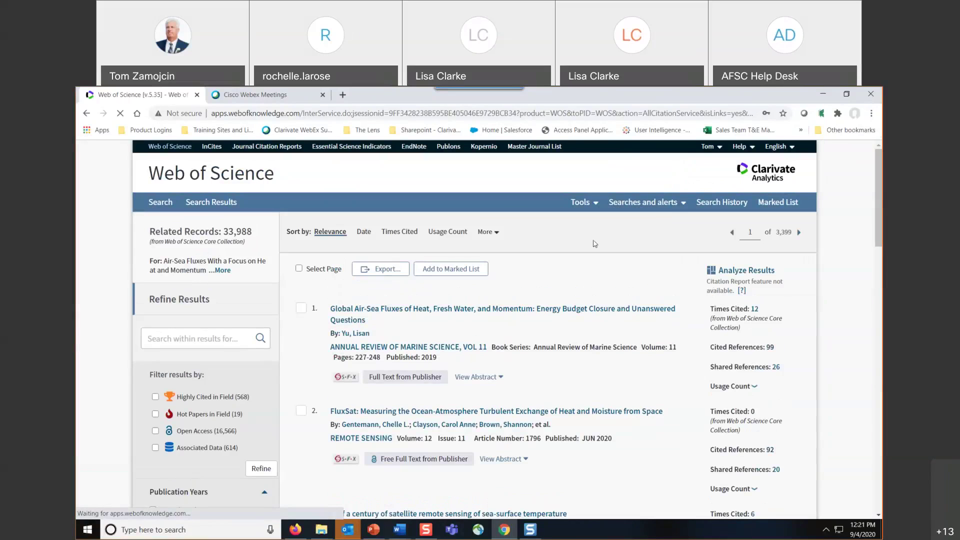
drag(224, 231, 257, 235)
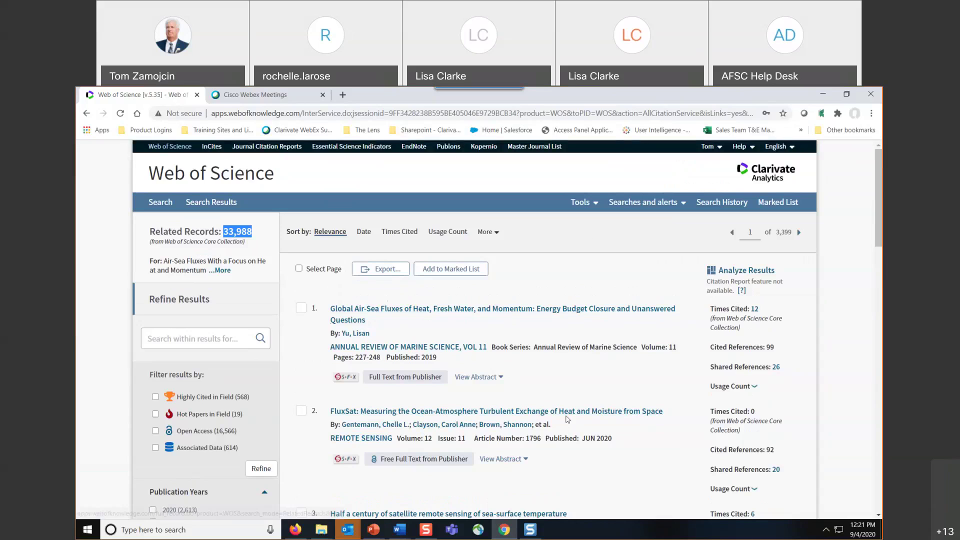
scroll(566, 420, down, 3)
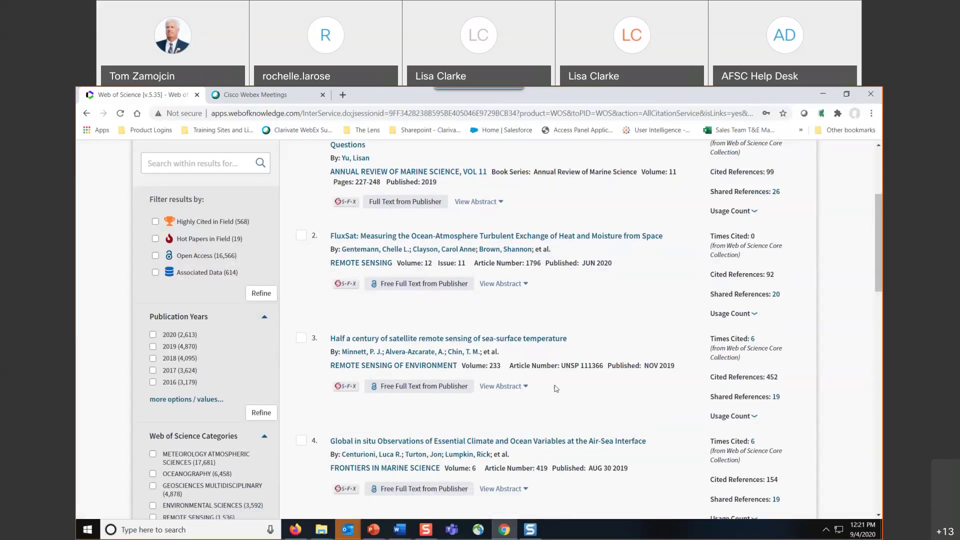
scroll(556, 389, up, 3)
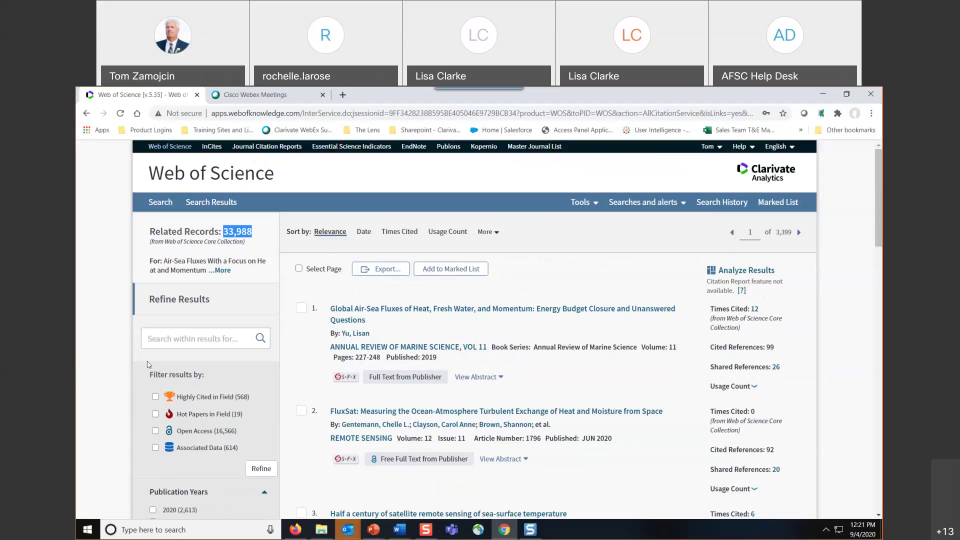
Search within the related records for autonomous* veh* OR unman* and show the available export formats.
click(164, 344)
text(")
key(BackSpace)
key(BackSpace)
text(au)
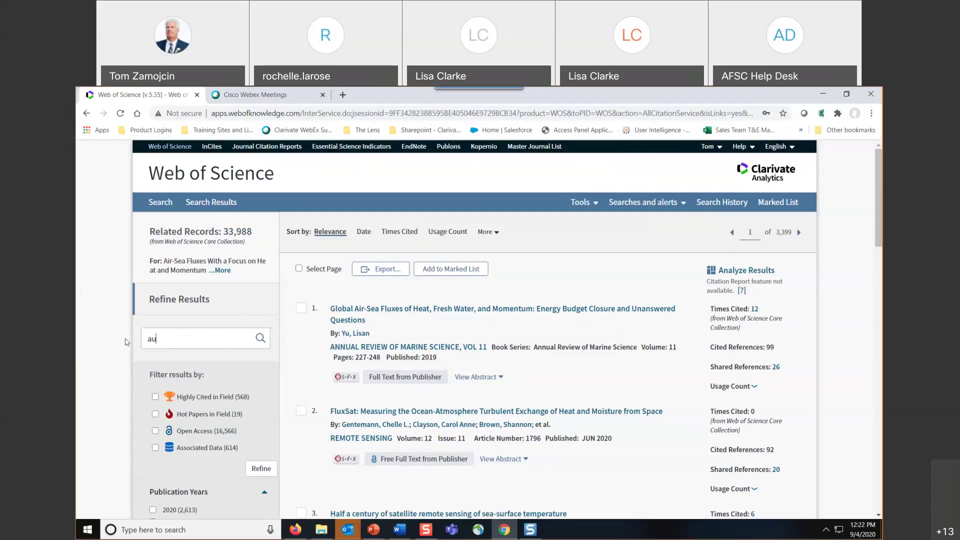
text(tonomous)
text(* an)
key(BackSpace)
key(BackSpace)
key(BackSpace)
text(veh* OR un)
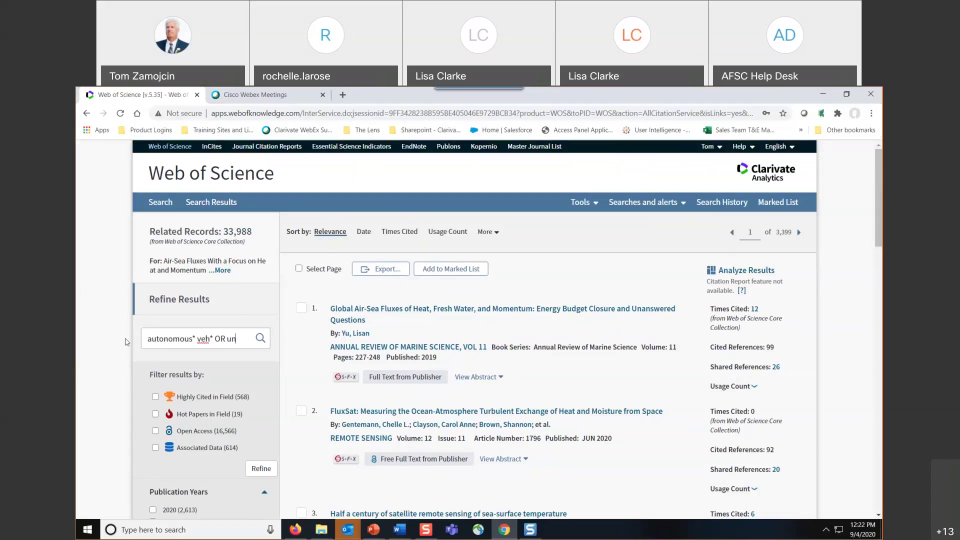
text(man*)
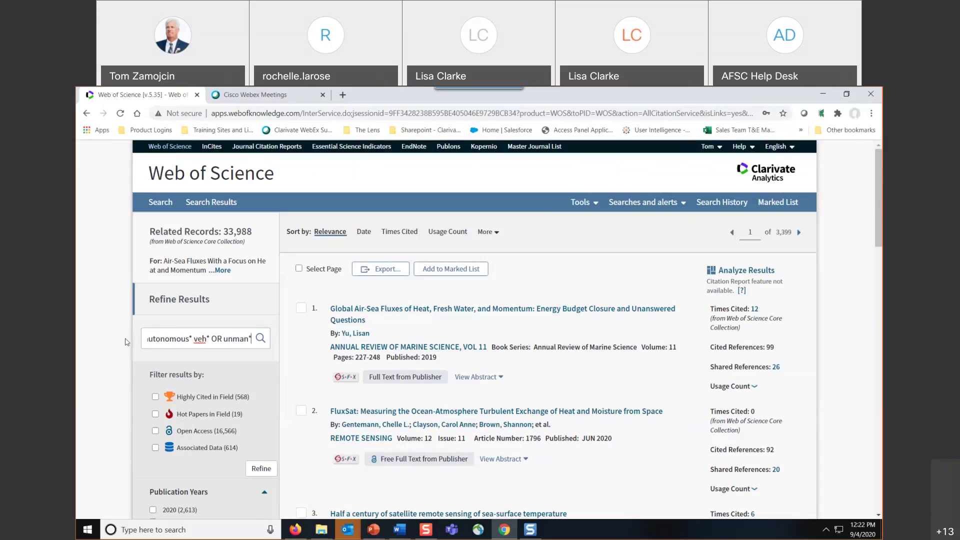
click(260, 339)
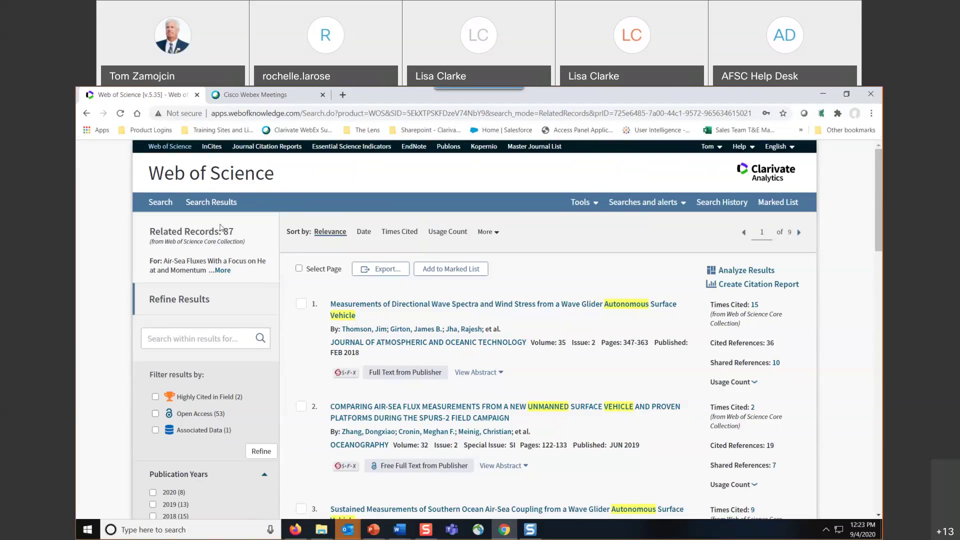
click(380, 269)
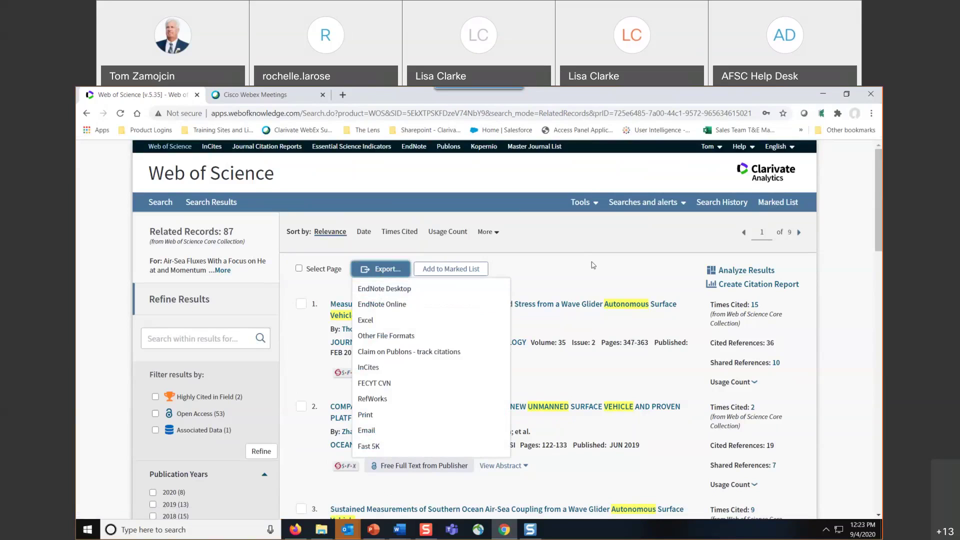
Return to the basic search, clear the previous query and set the search field to Organization-Enhanced.
click(154, 203)
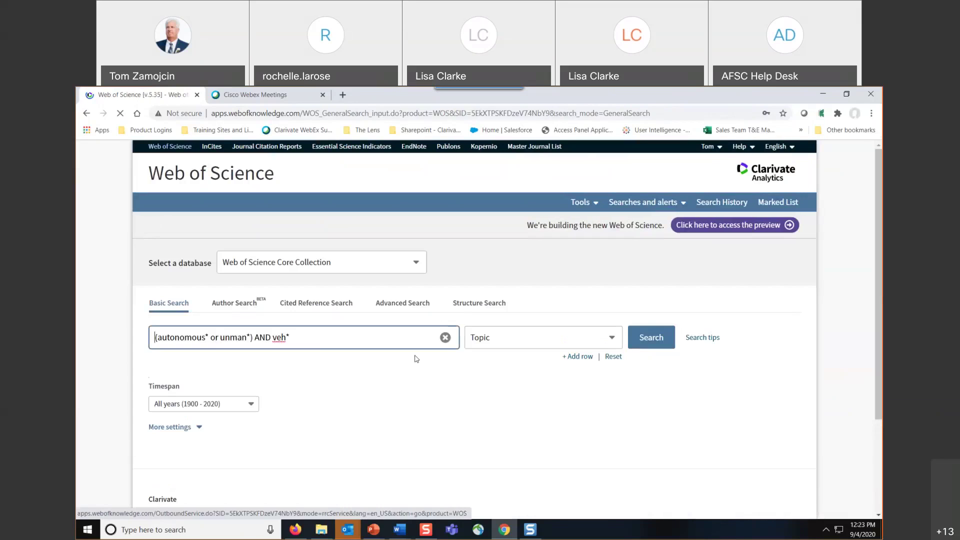
click(445, 338)
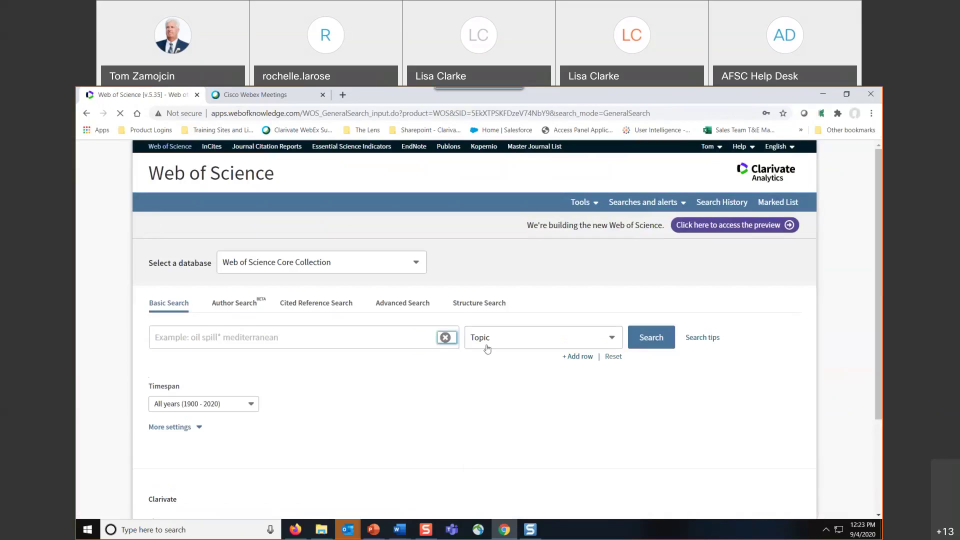
click(488, 345)
scroll(581, 425, down, 2)
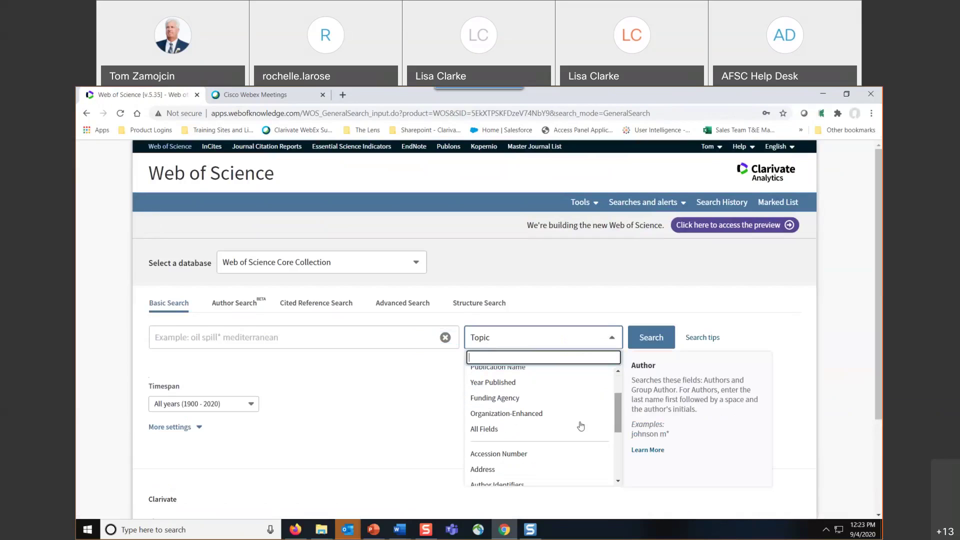
click(510, 413)
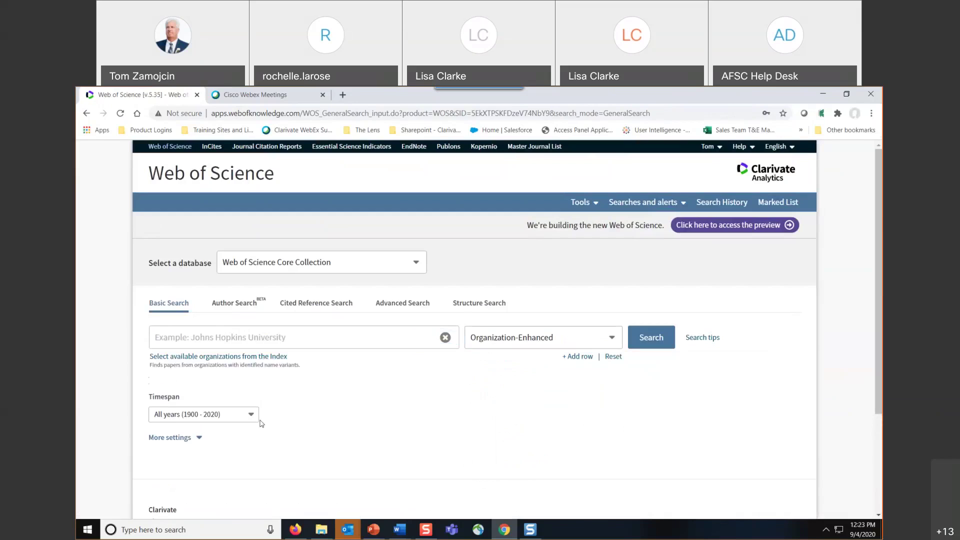
Look up NOAA in the Organizations - Enhanced List and highlight National Oceanic Atmospheric Admin (NOAA) - USA.
click(206, 358)
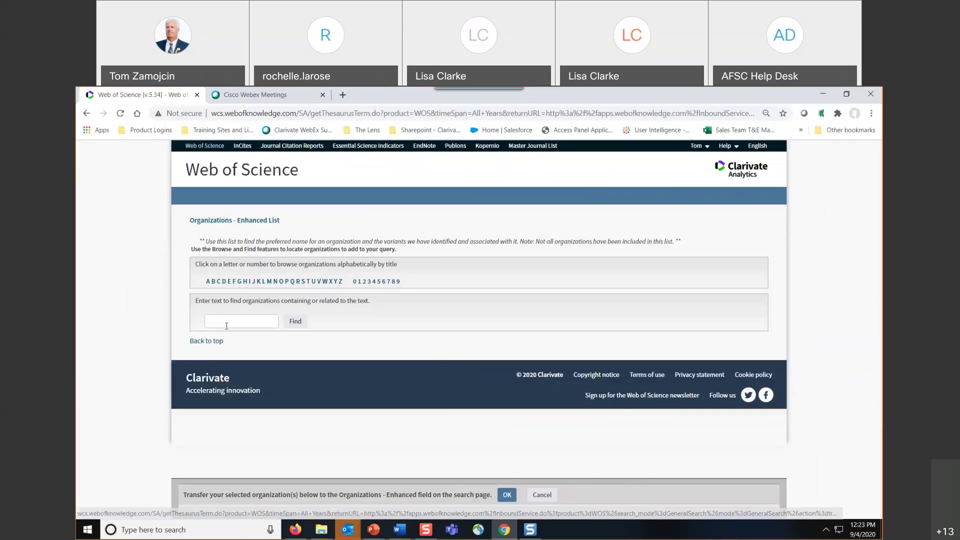
click(227, 325)
text(NOAA)
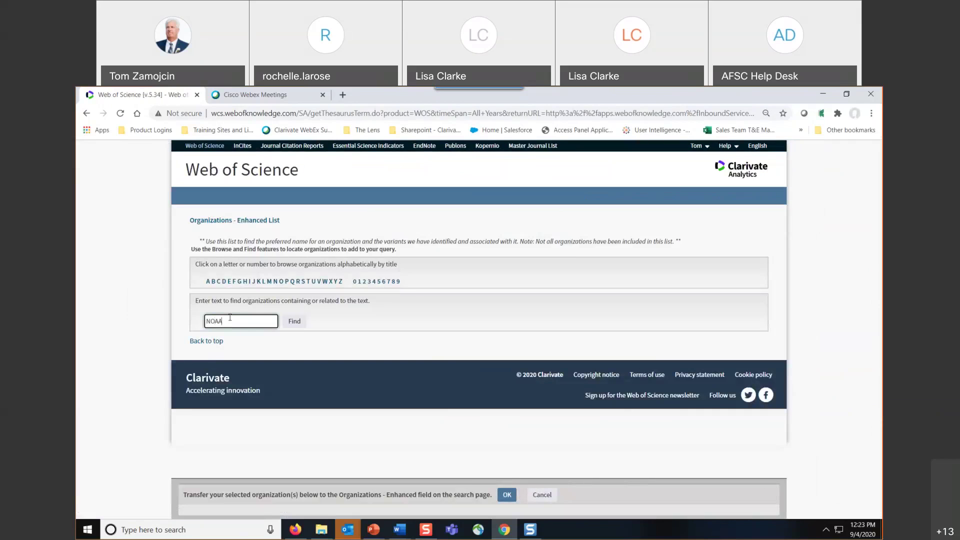
click(295, 323)
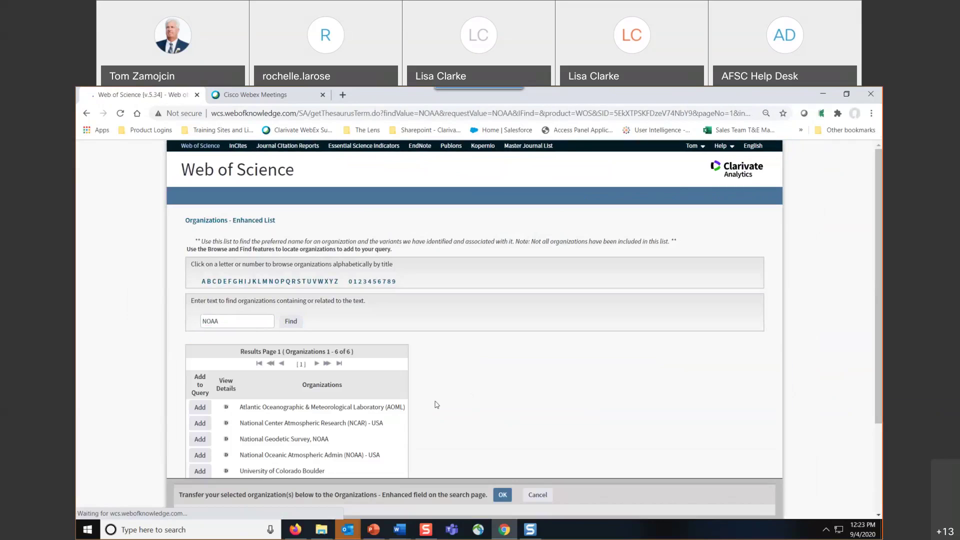
scroll(440, 407, down, 3)
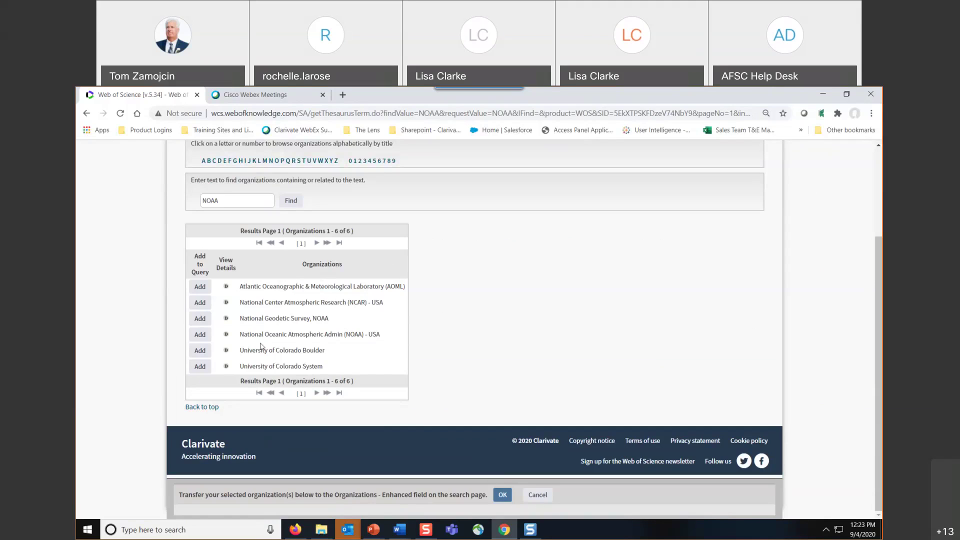
drag(240, 334, 383, 339)
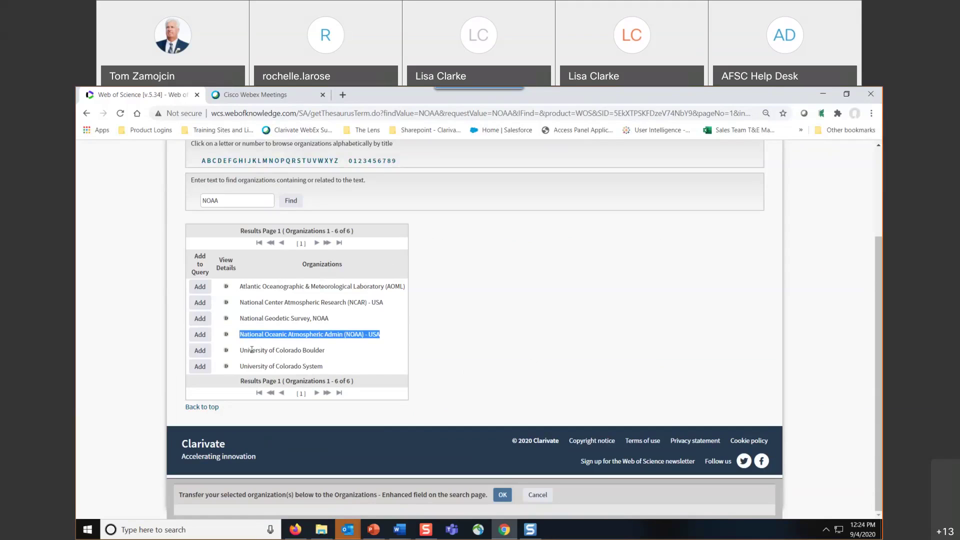
View the details of National Oceanic Atmospheric Admin (NOAA) - USA and look through its listed name variants.
click(226, 336)
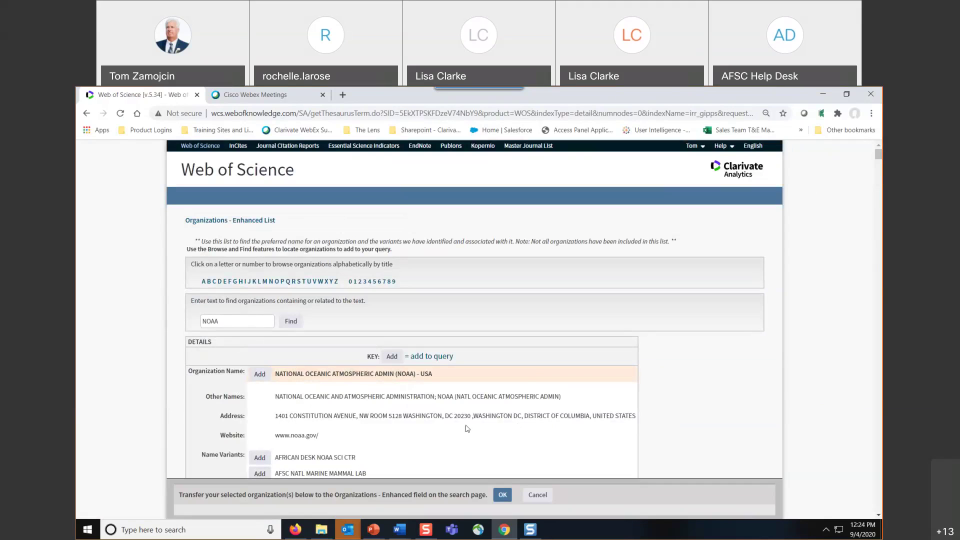
scroll(349, 423, down, 3)
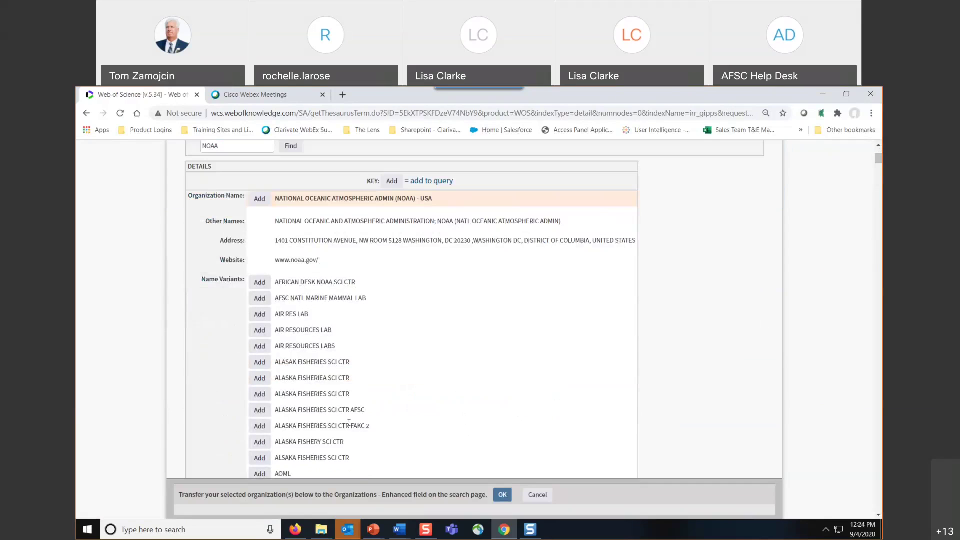
scroll(348, 423, down, 15)
scroll(346, 408, down, 15)
scroll(348, 409, down, 15)
scroll(351, 408, down, 15)
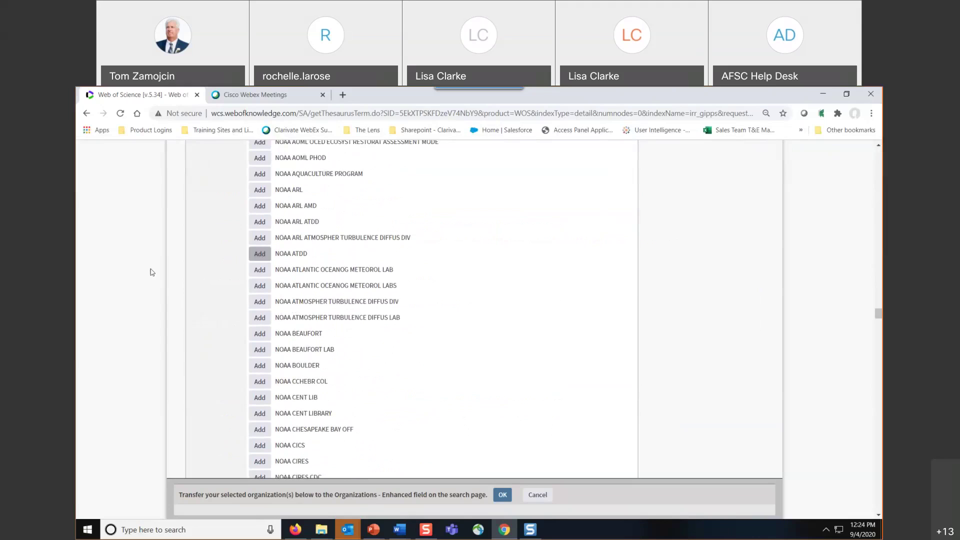
drag(878, 313, 879, 150)
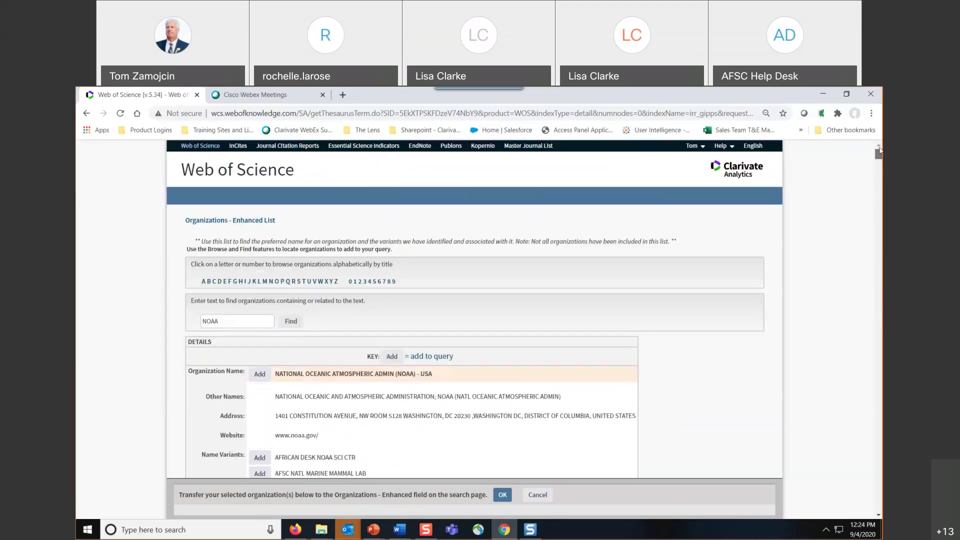
Add National Oceanic Atmospheric Admin (NOAA) - USA to the query and run the Organization-Enhanced search for all years.
click(264, 376)
click(503, 493)
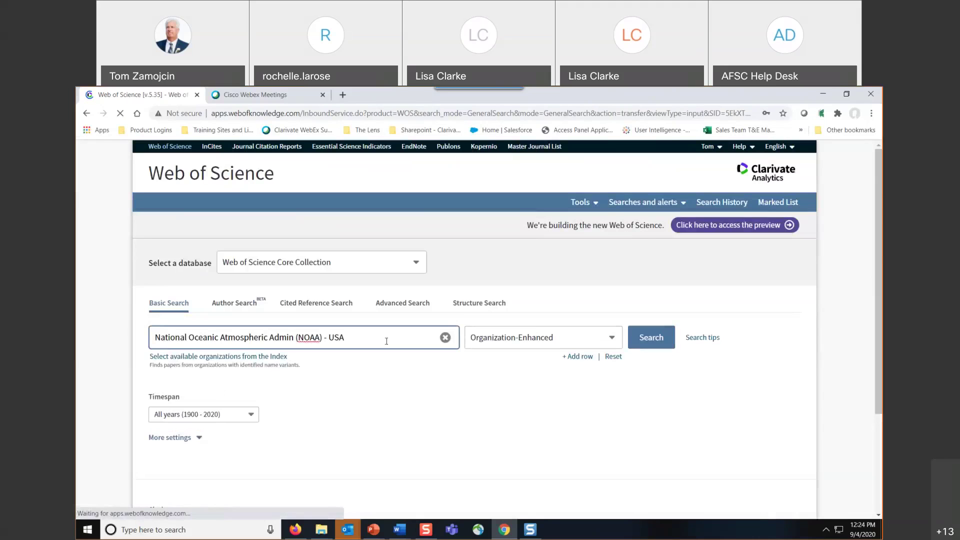
click(651, 339)
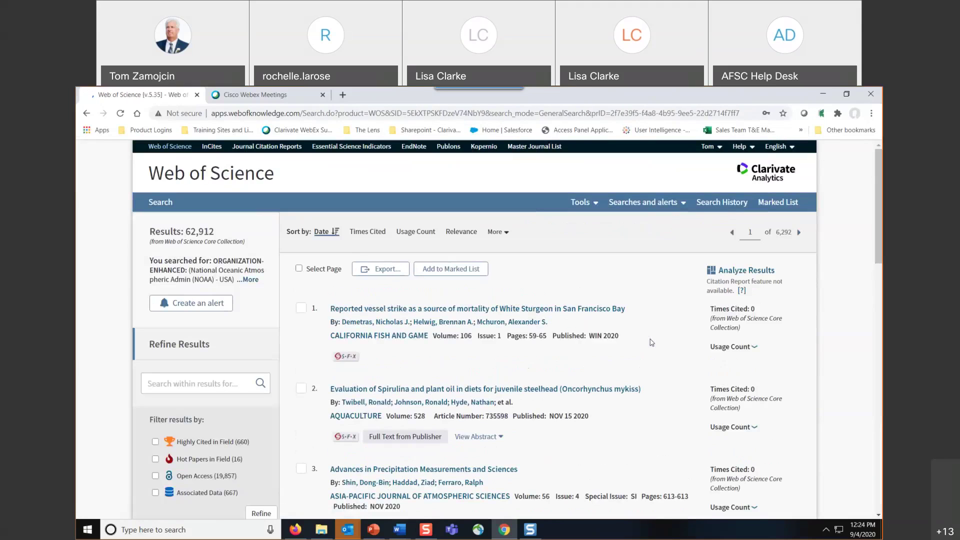
Sort the NOAA results by times cited and expand the Authors refinement to see the most prolific authors.
drag(185, 233, 215, 234)
click(368, 232)
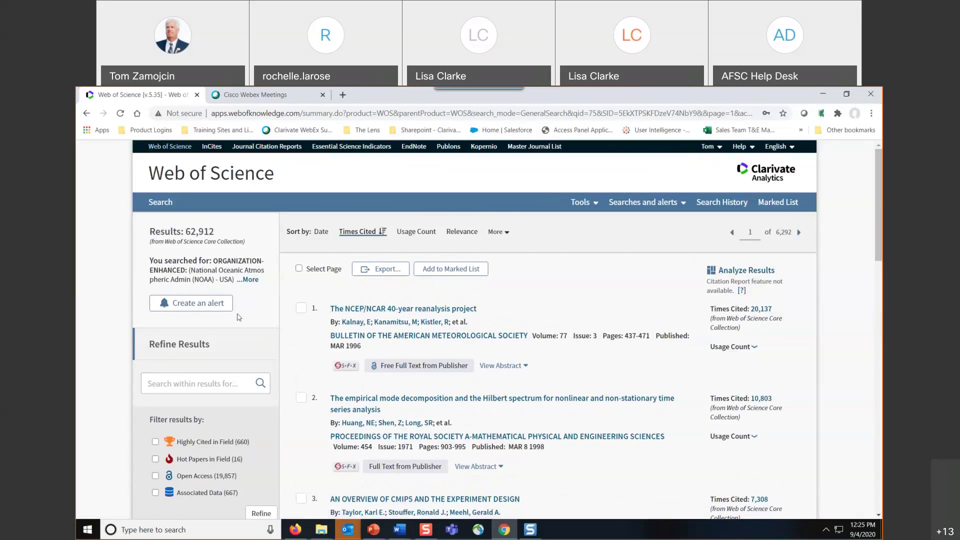
scroll(239, 317, down, 3)
scroll(187, 343, down, 6)
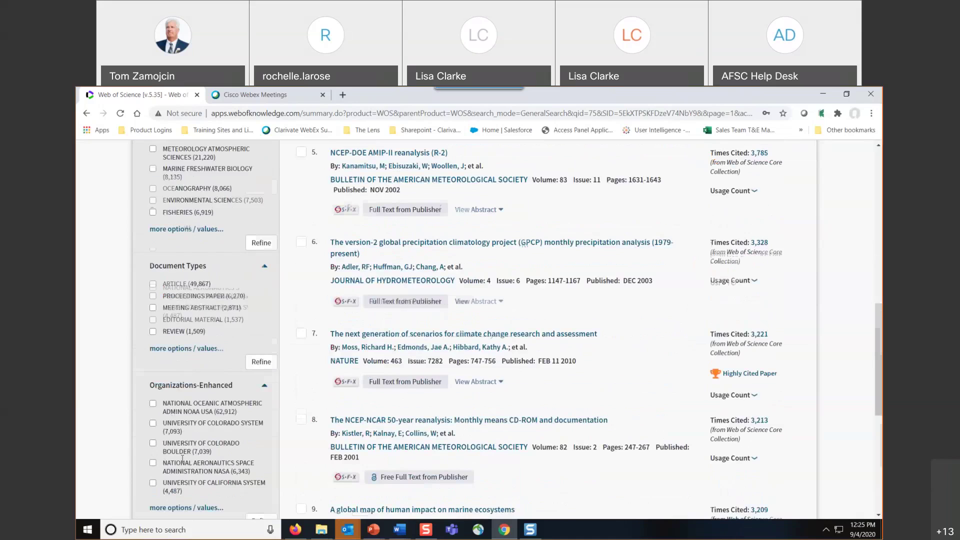
scroll(182, 459, down, 3)
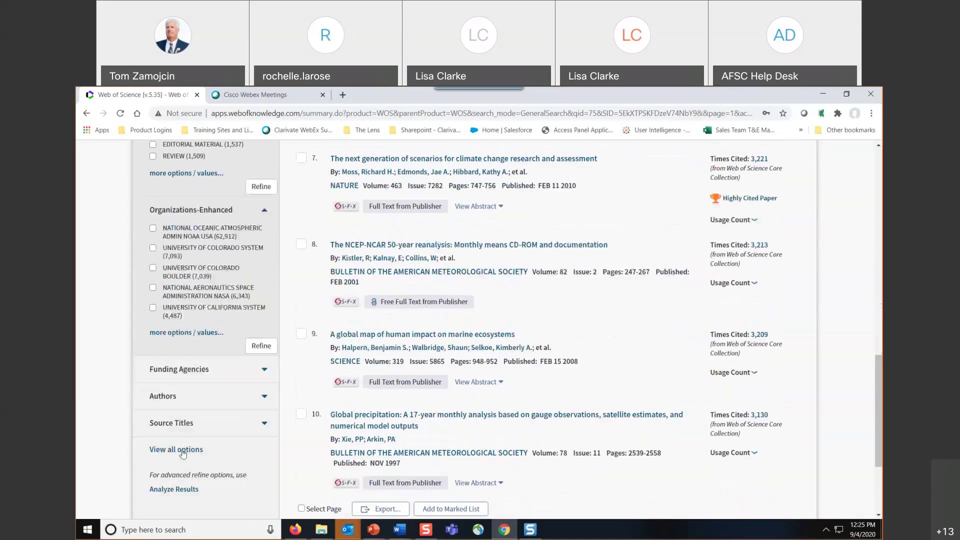
click(164, 398)
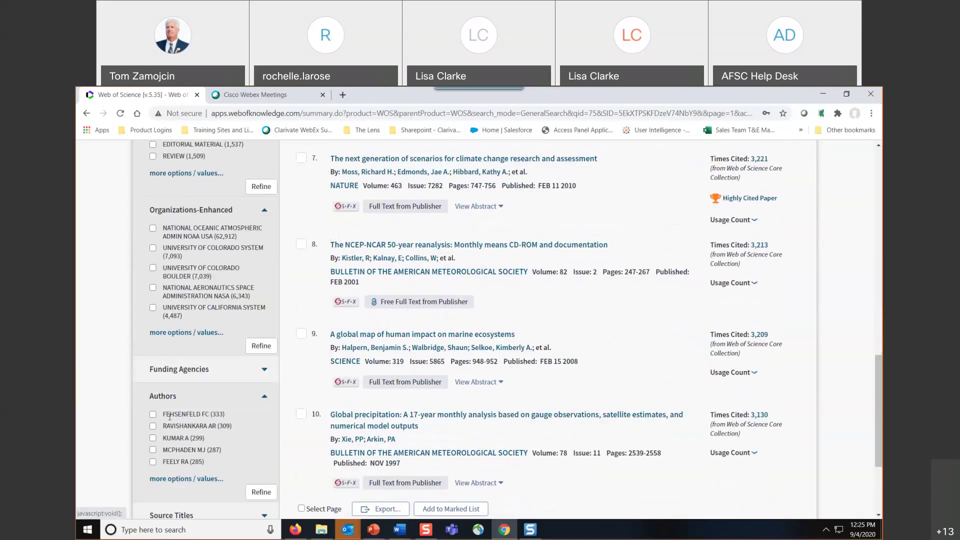
drag(163, 414, 223, 413)
click(224, 413)
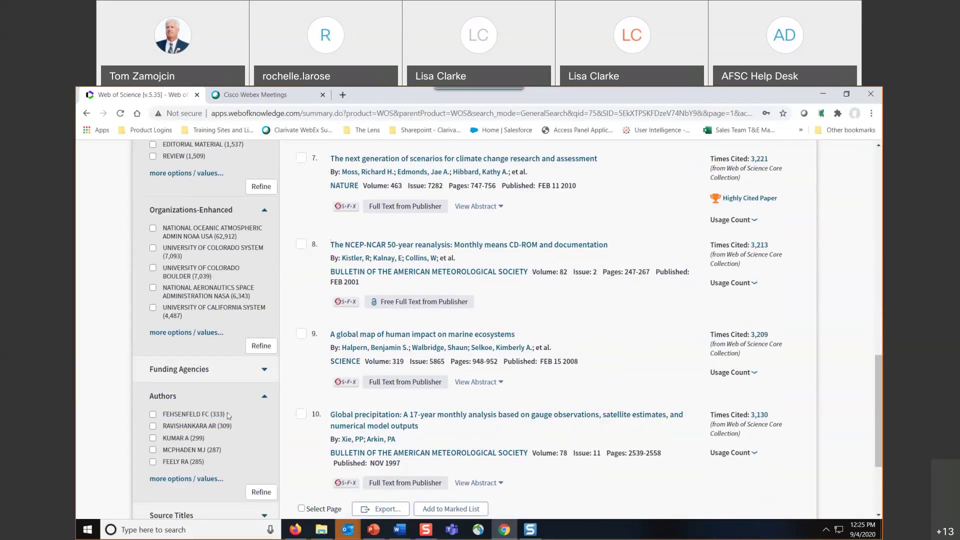
scroll(261, 424, up, 12)
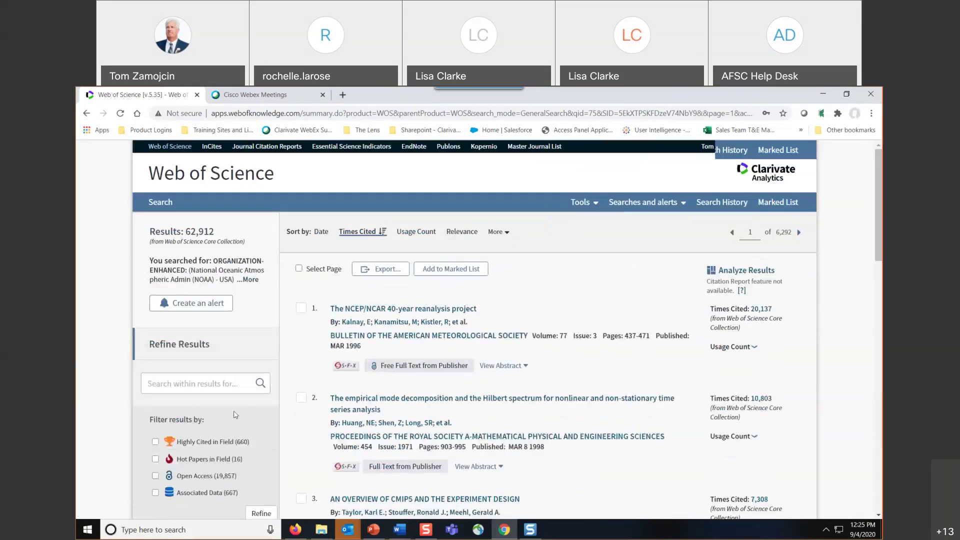
Analyze the NOAA results and set the research-area treemap to show 25 results.
click(742, 271)
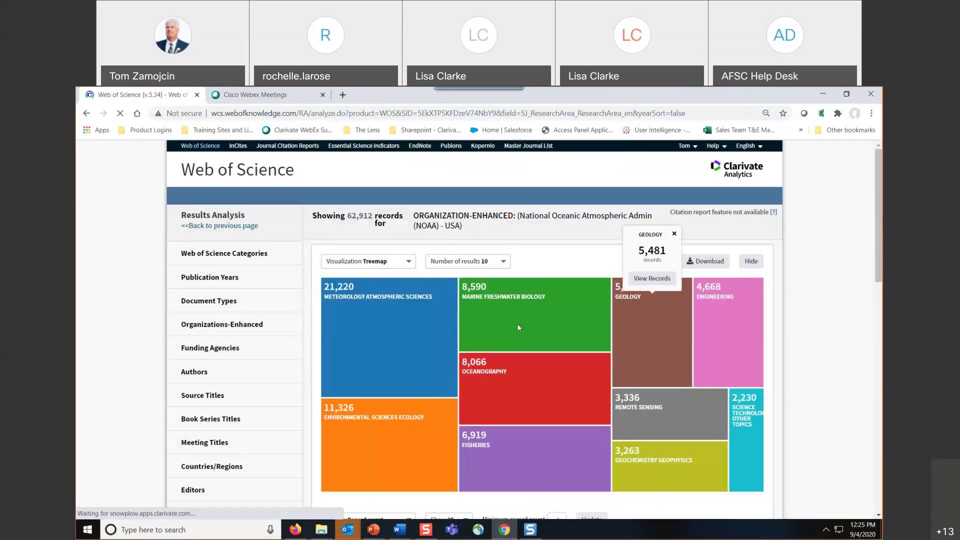
mouse_move(503, 310)
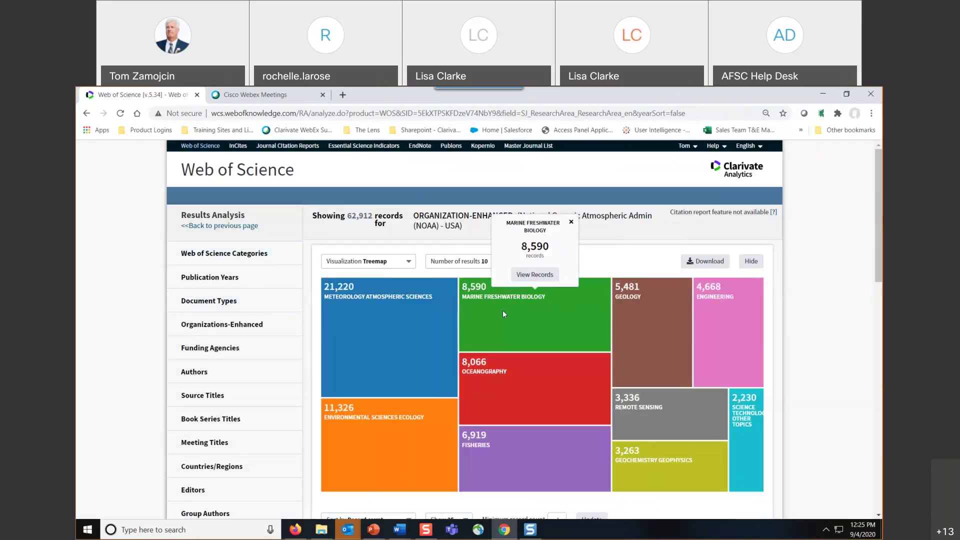
mouse_move(421, 433)
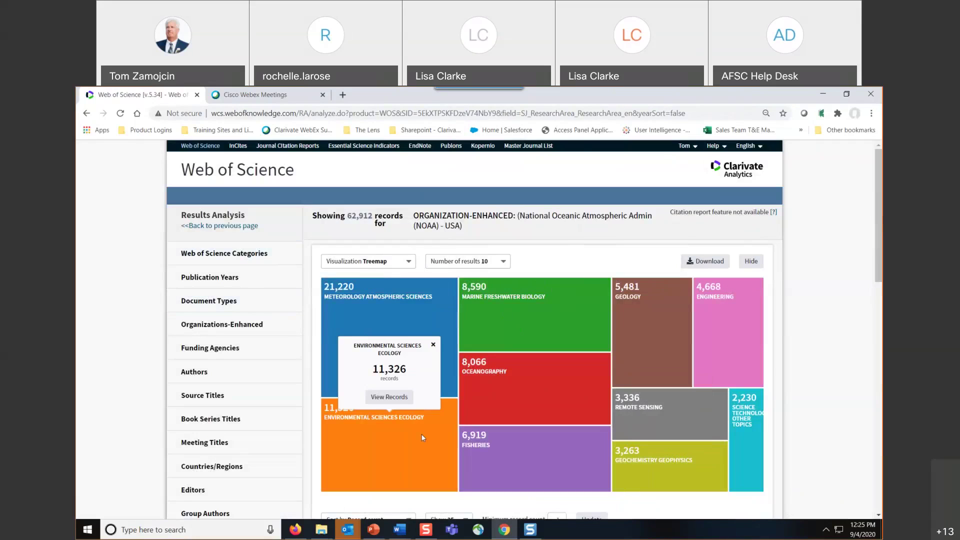
click(465, 261)
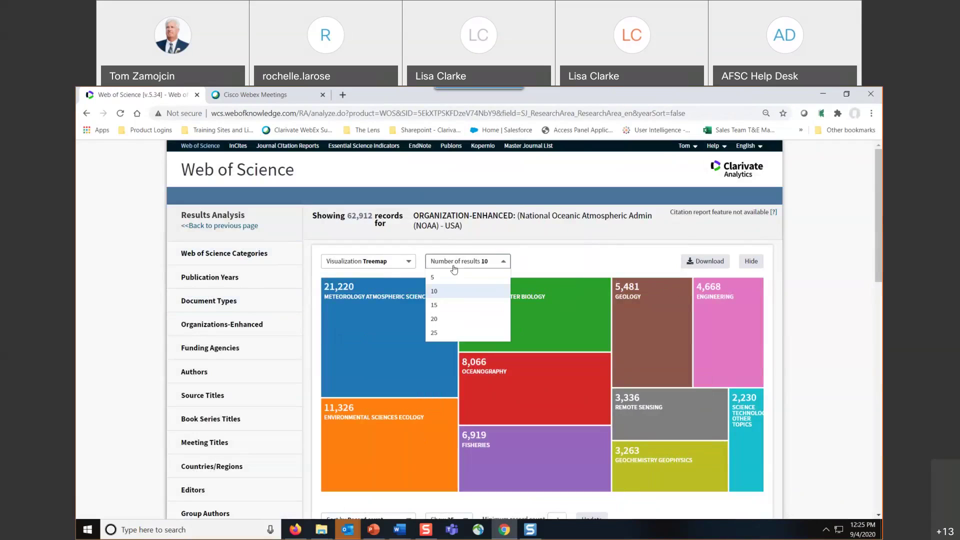
click(434, 334)
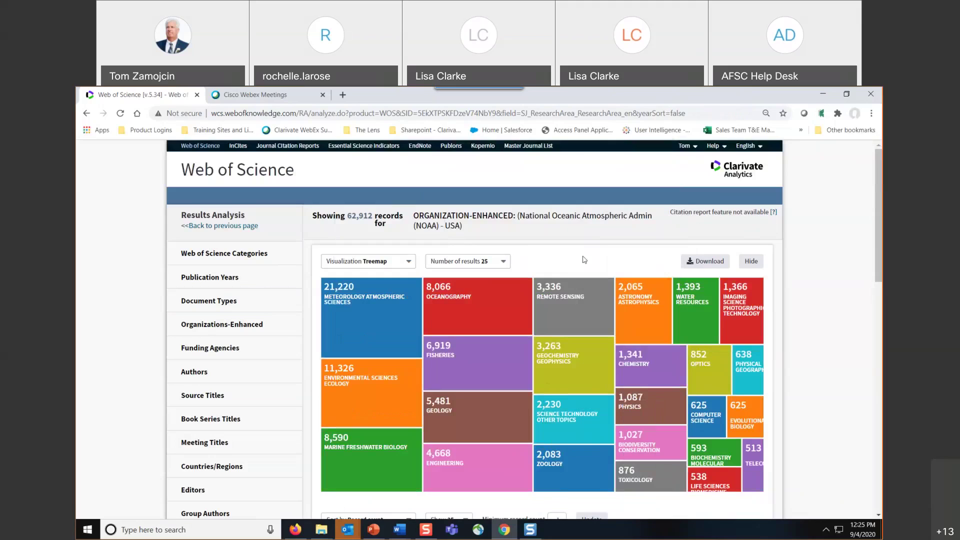
mouse_move(725, 297)
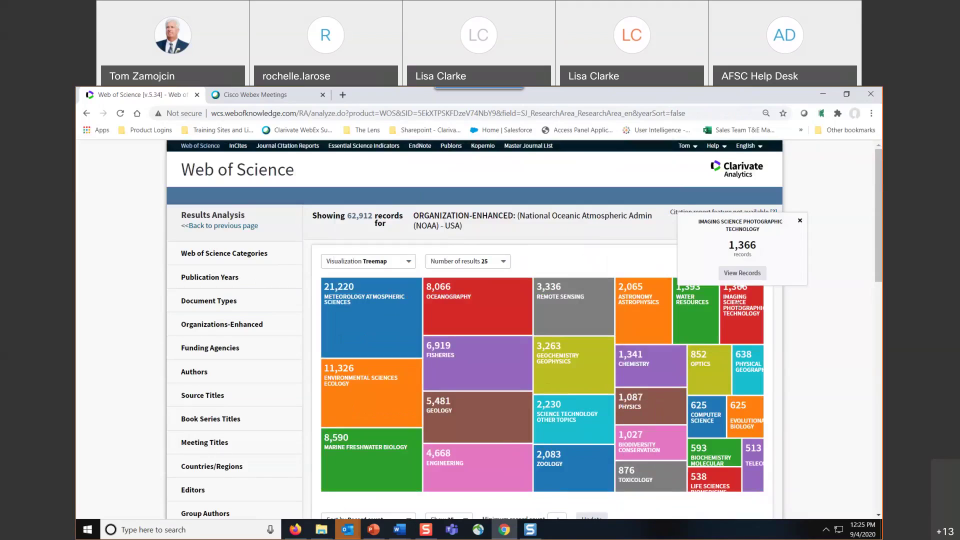
Examine the results analysis by Publication Years, Organizations-Enhanced, Authors, Source Titles and Countries/Regions.
click(220, 278)
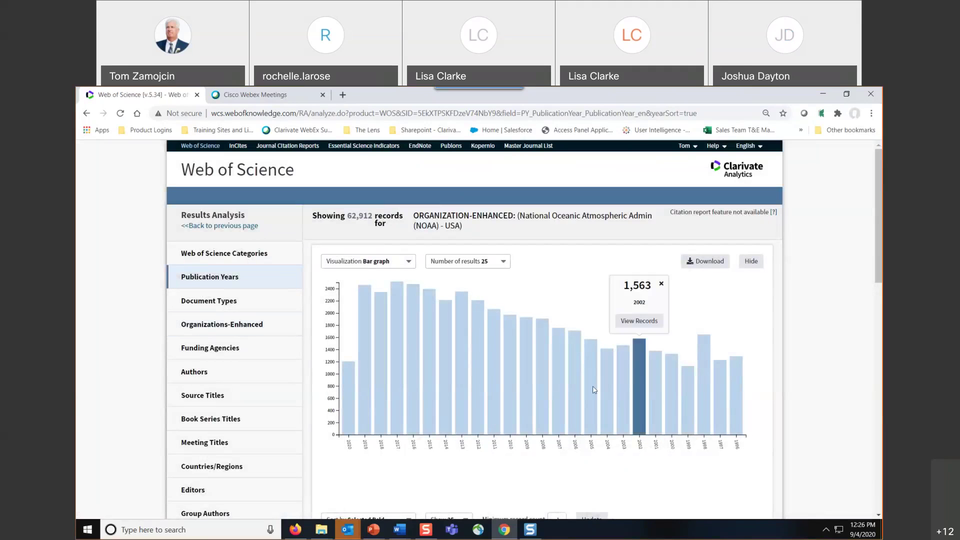
click(204, 325)
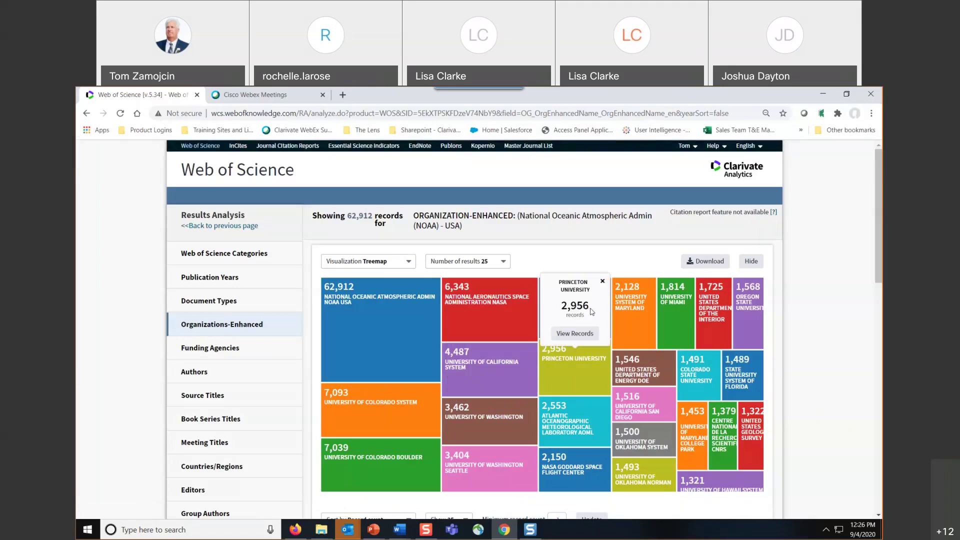
click(199, 378)
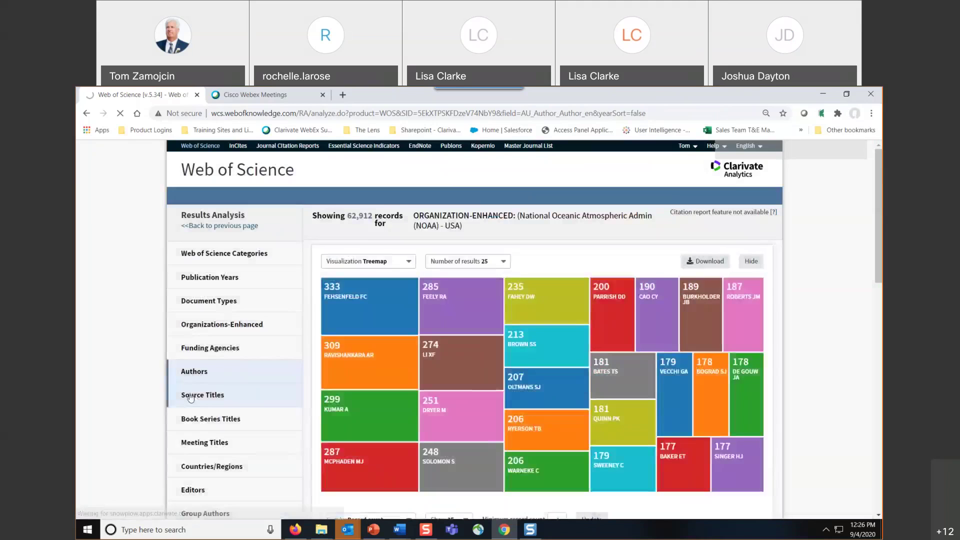
click(196, 398)
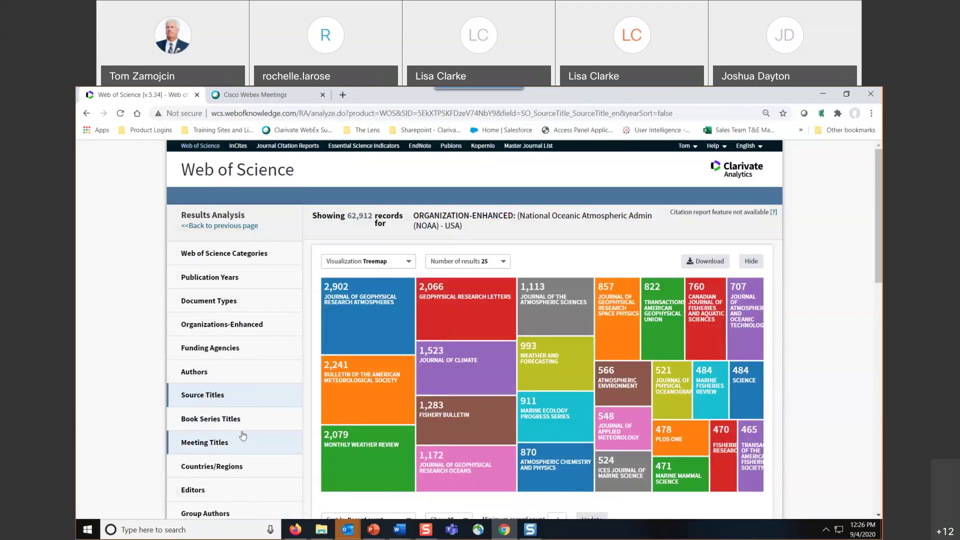
scroll(242, 440, down, 3)
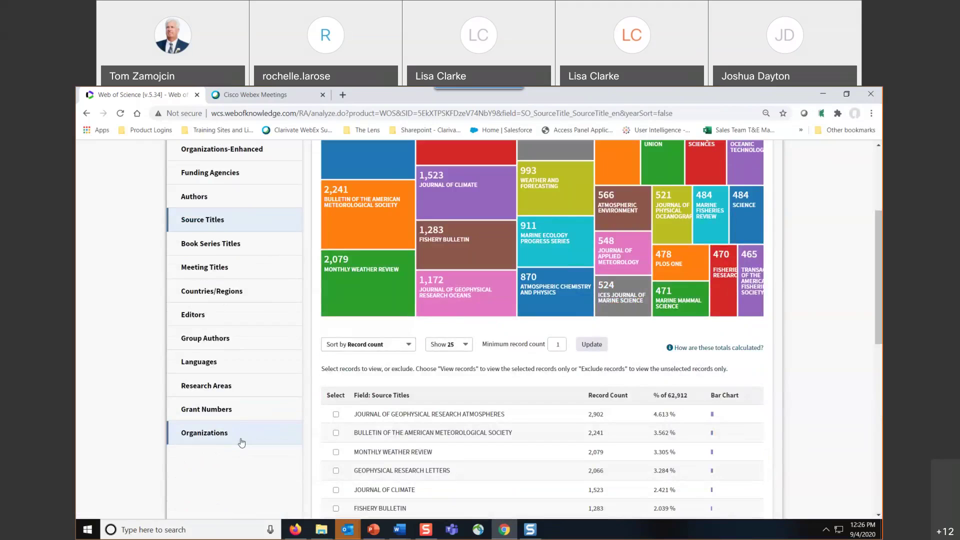
click(232, 299)
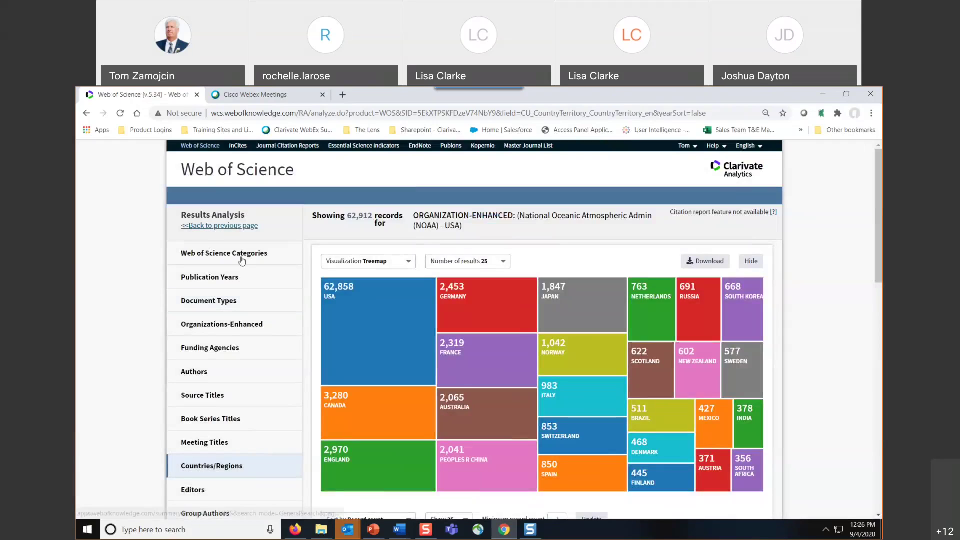
click(350, 310)
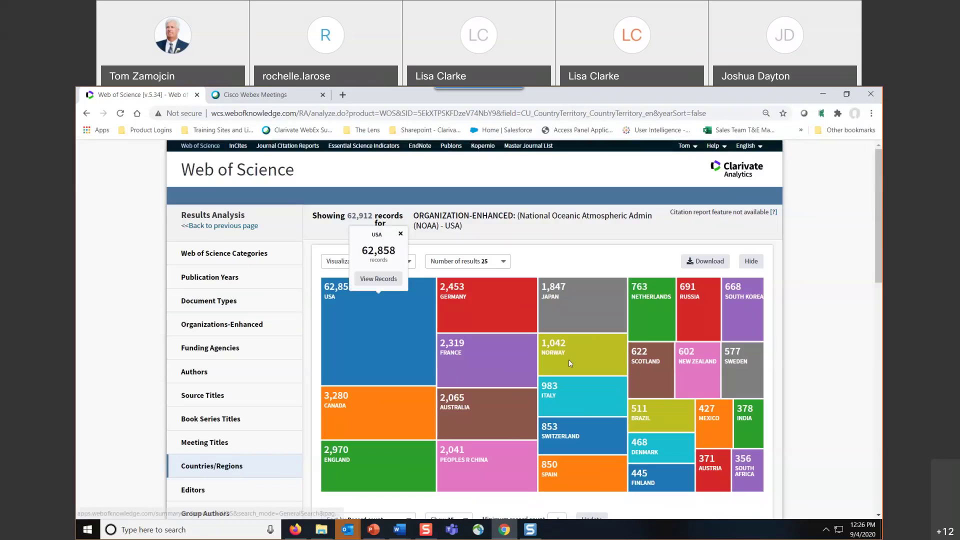
Return to the basic search and search National Oceanic Atmospheric Admin (NOAA) - USA as a Funding Agency.
click(215, 226)
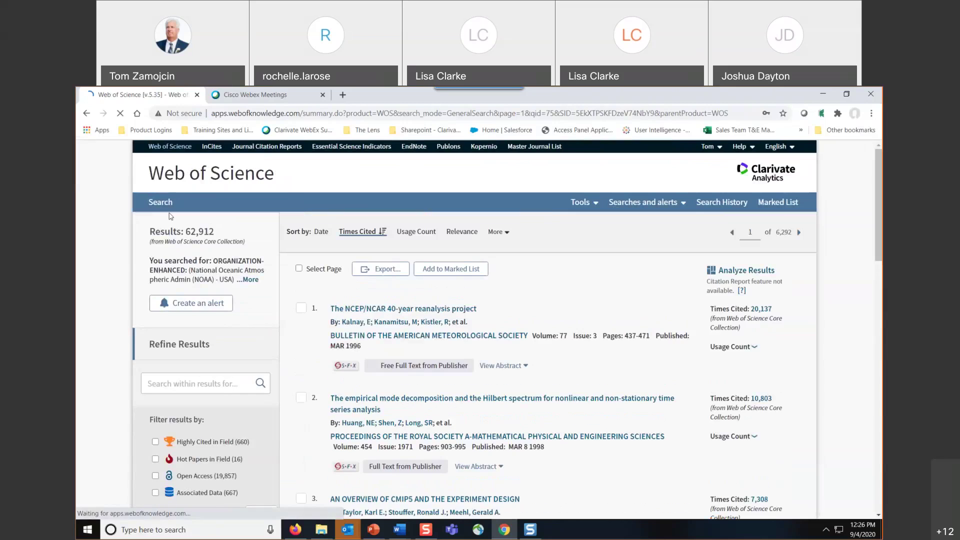
click(159, 203)
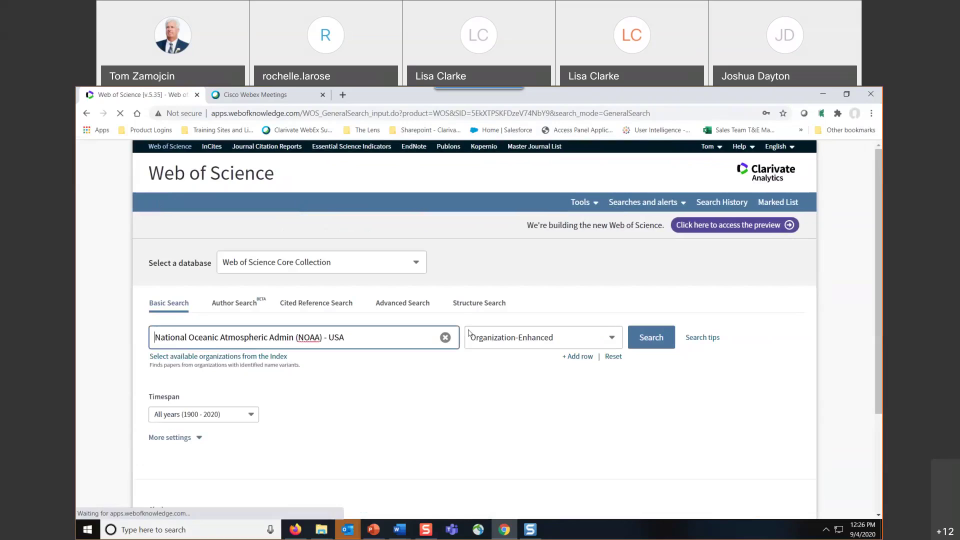
click(502, 338)
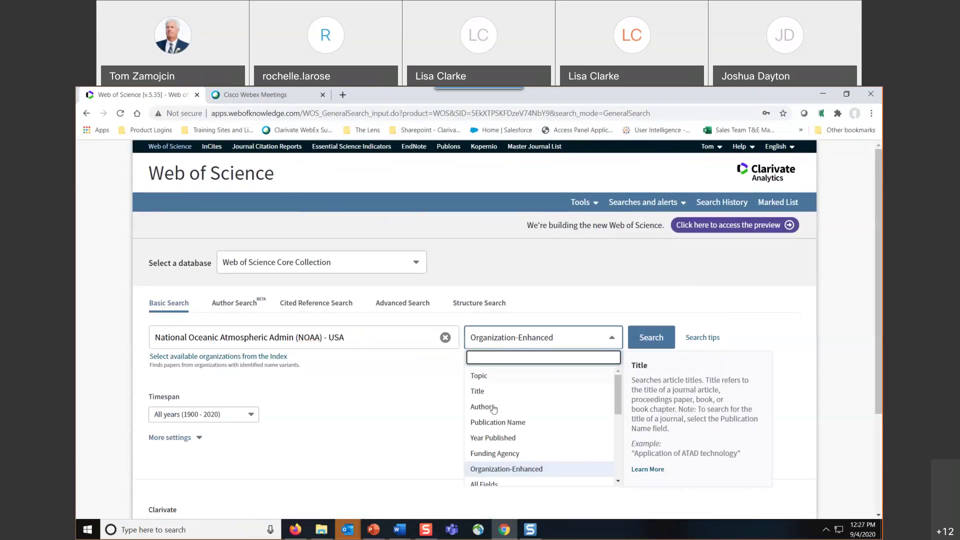
click(490, 453)
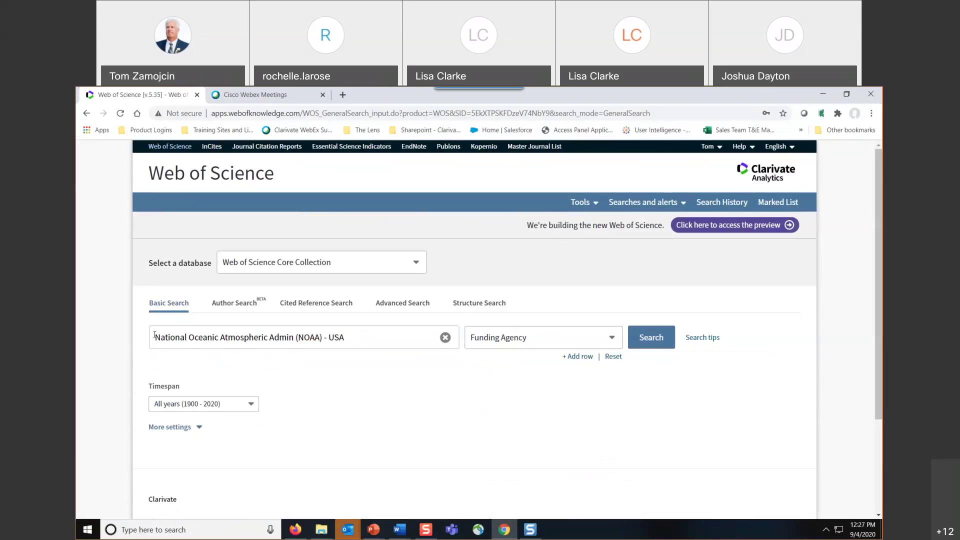
click(654, 340)
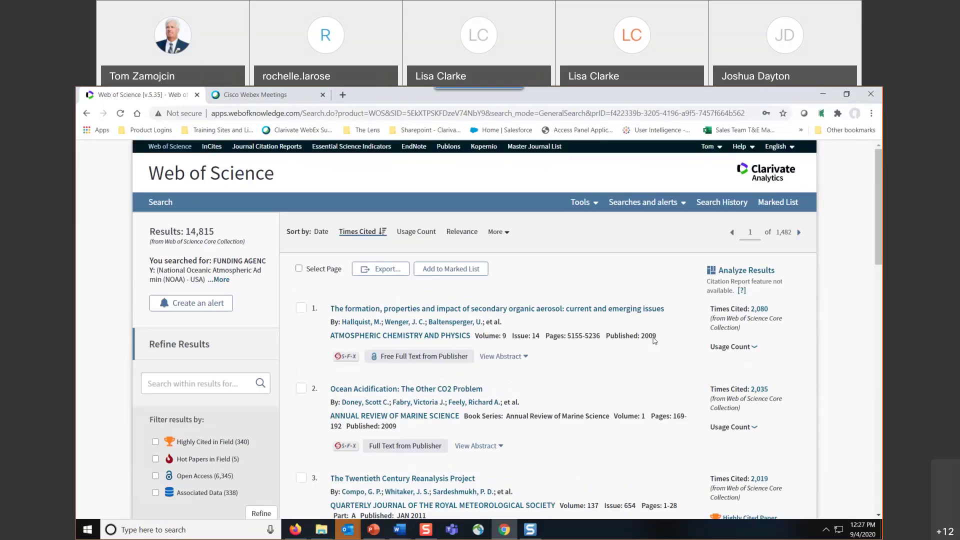
In the full record of the most-cited result, highlight NOAA's grant number in the funding table and expand the funding text.
click(560, 310)
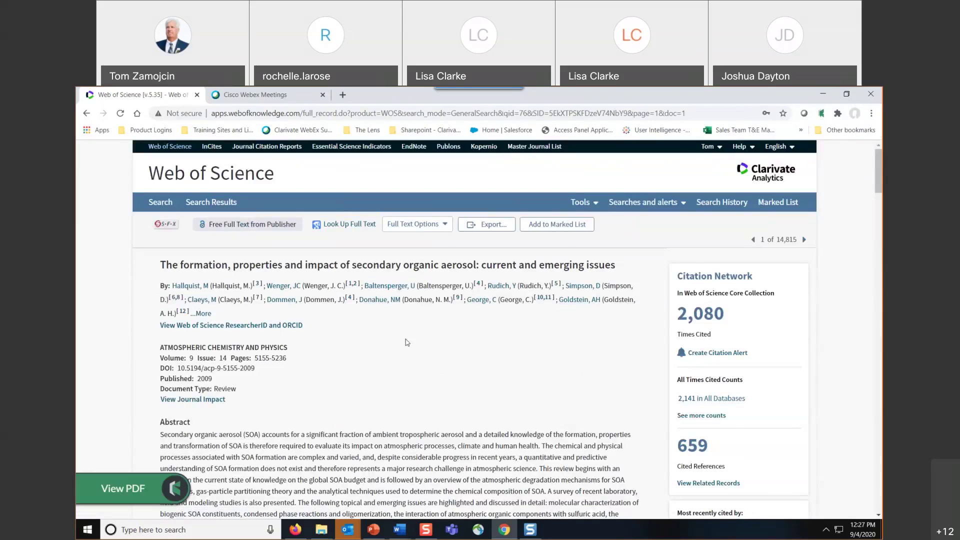
scroll(407, 342, down, 15)
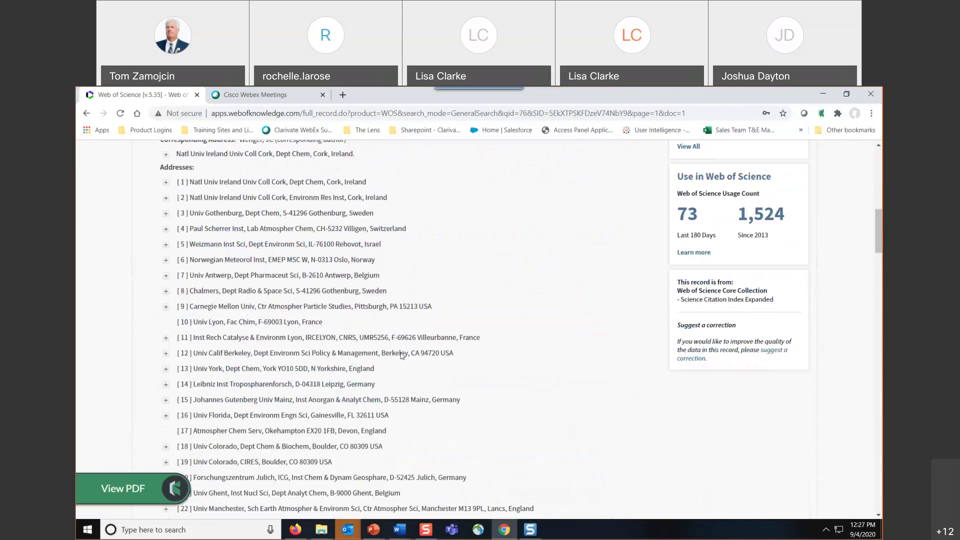
scroll(401, 356, down, 3)
scroll(413, 358, down, 3)
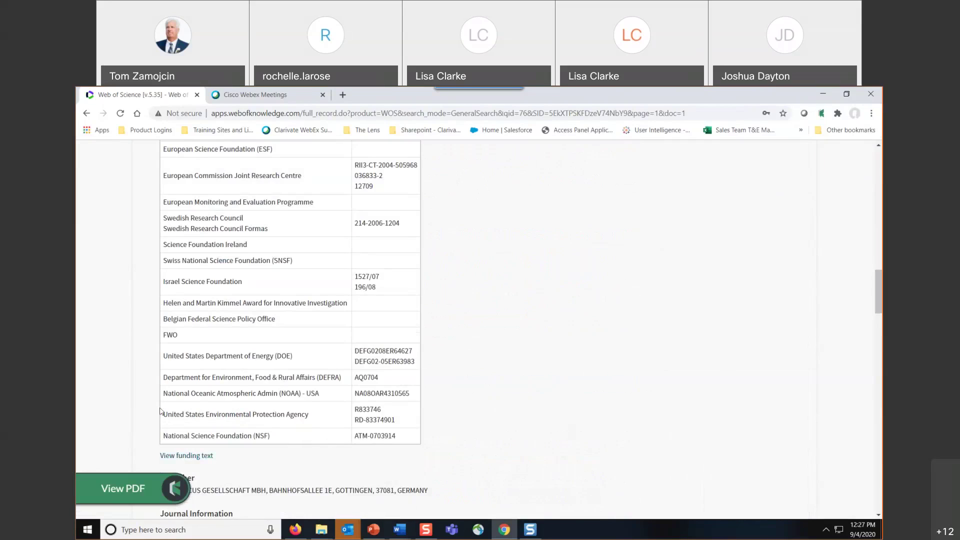
drag(168, 393, 416, 393)
scroll(325, 345, down, 3)
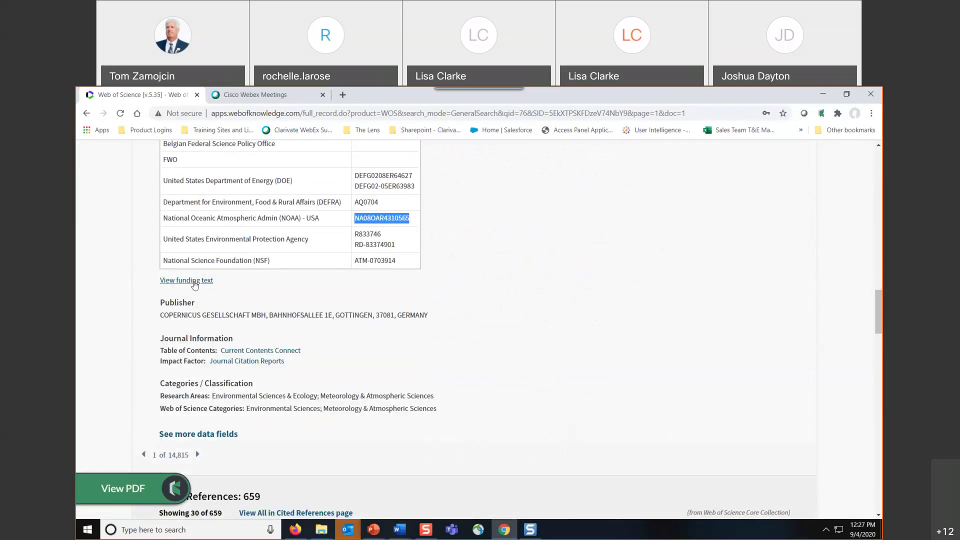
click(195, 282)
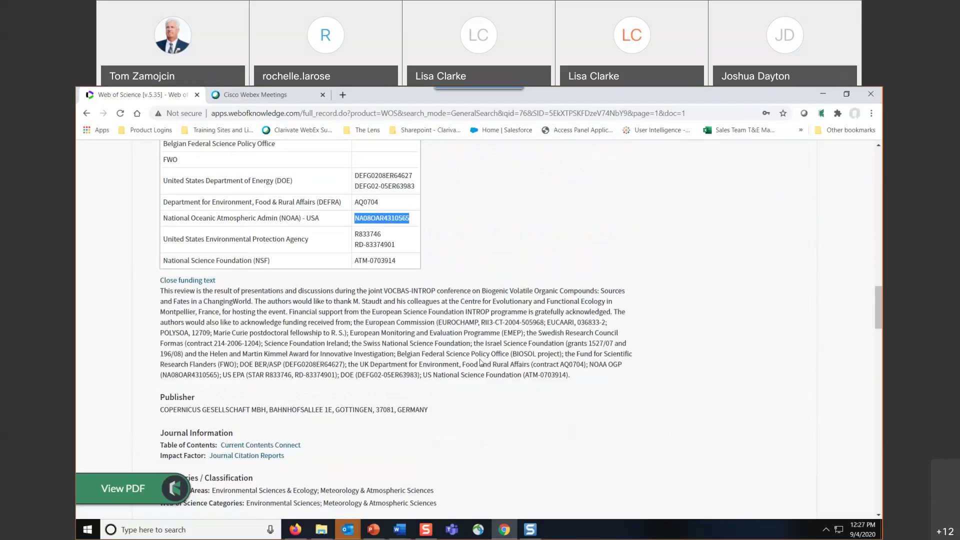
Show the funding table's details and highlight NOAA's name as it appeared in the article, plus its unified agency name.
scroll(495, 325, up, 3)
scroll(517, 273, up, 4)
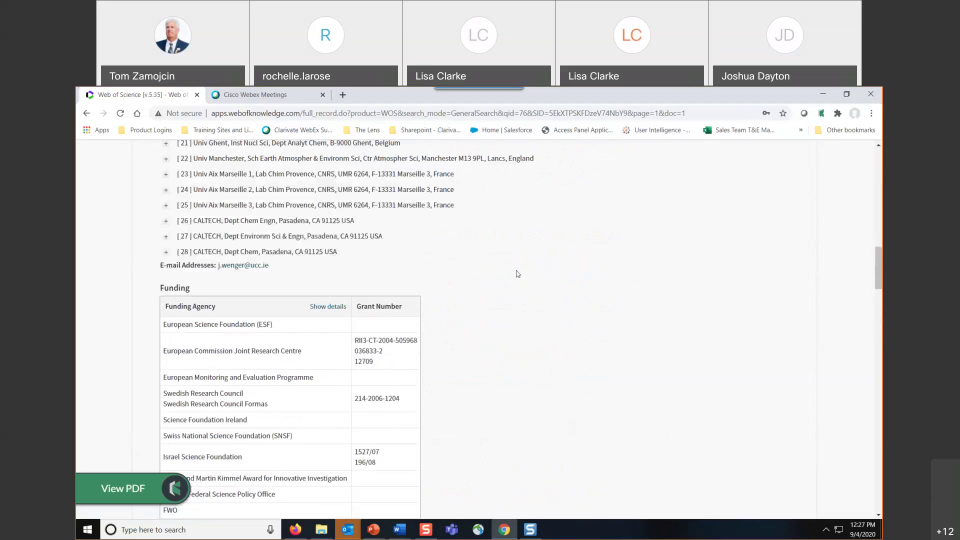
click(328, 307)
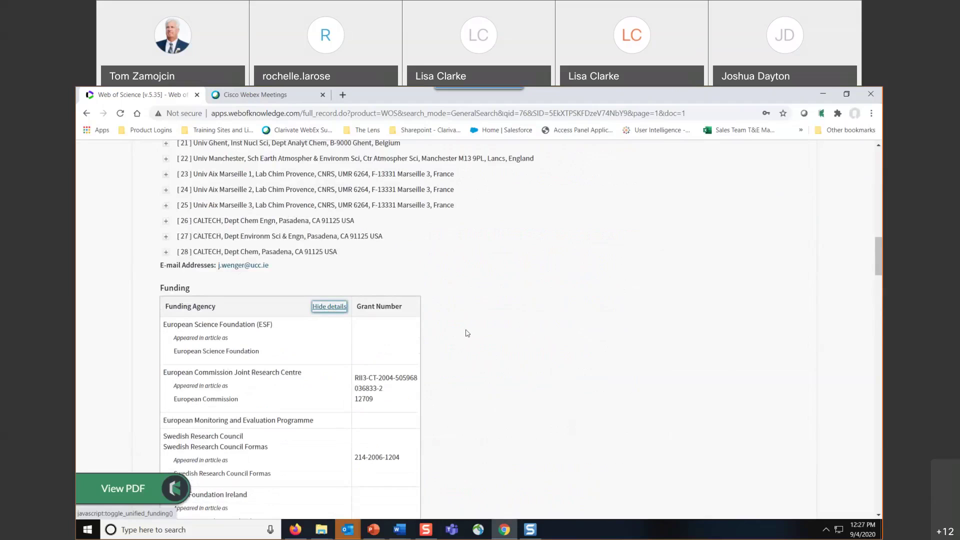
scroll(467, 334, down, 10)
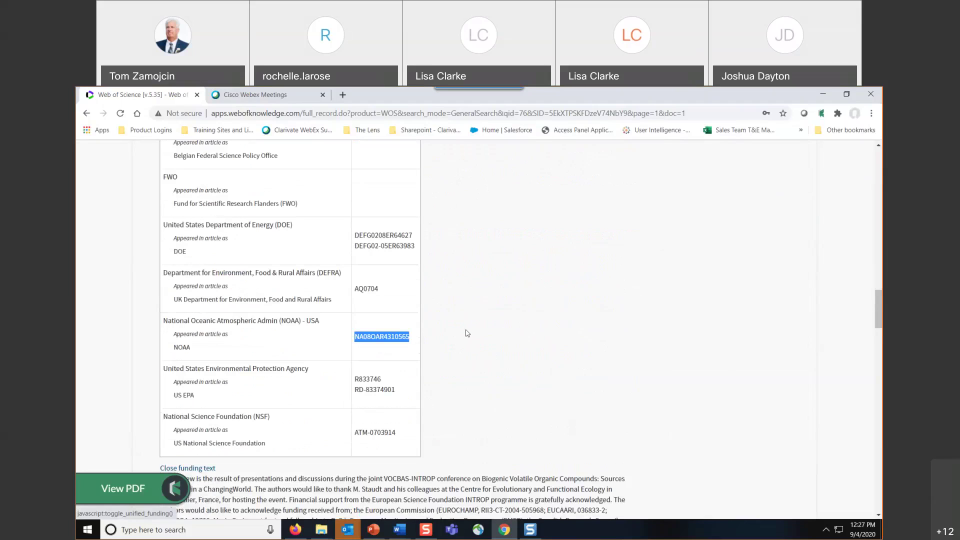
drag(178, 347, 192, 348)
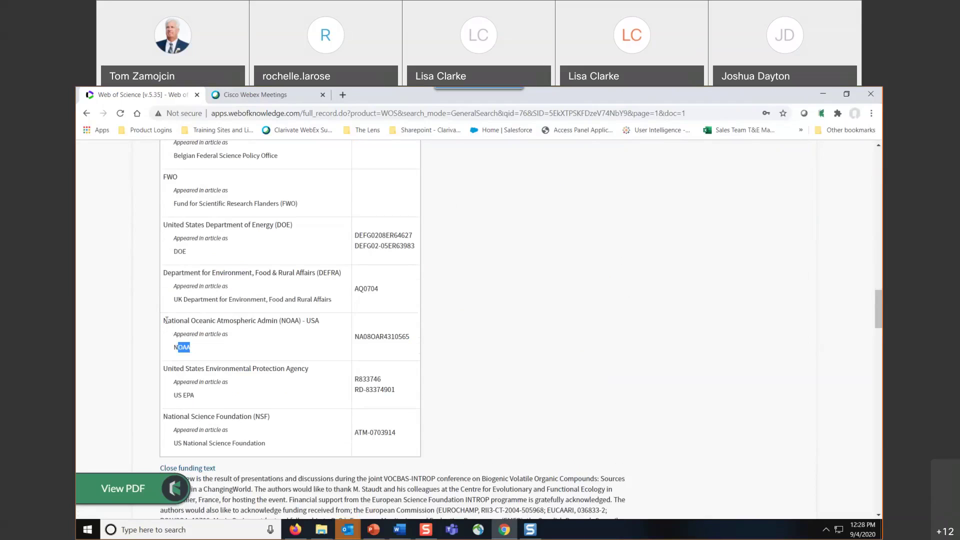
drag(166, 321, 325, 321)
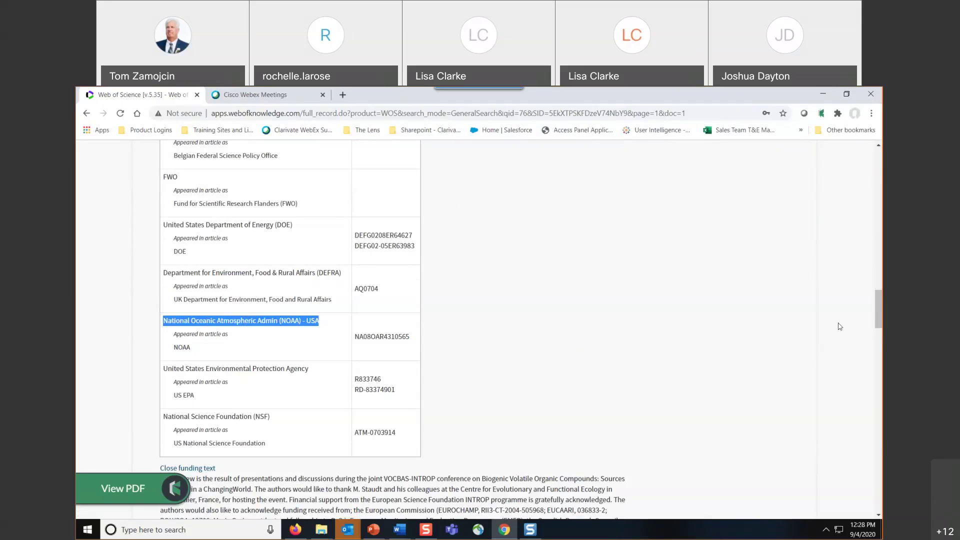
Return to the search page, switch to Author Search, and enter the researcher's last name and first name.
drag(881, 315, 881, 172)
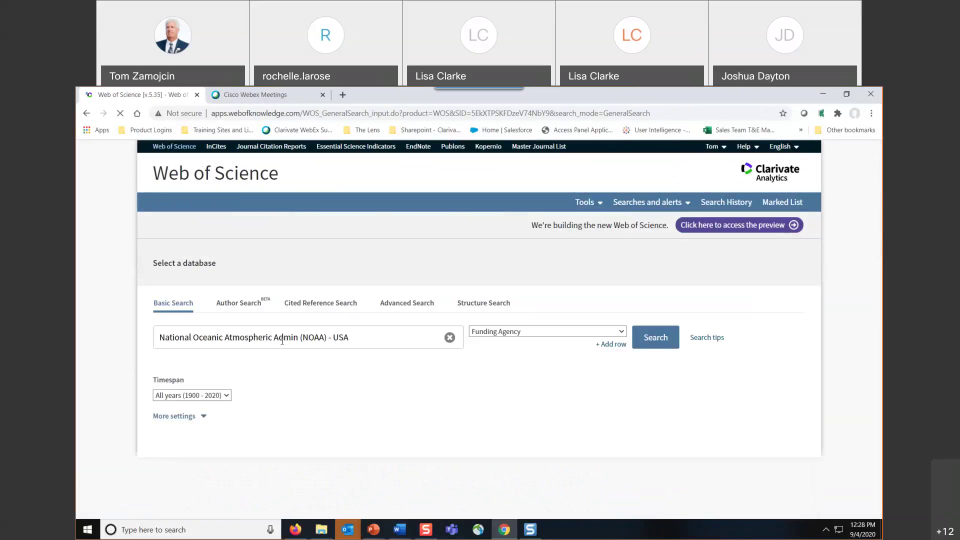
click(237, 305)
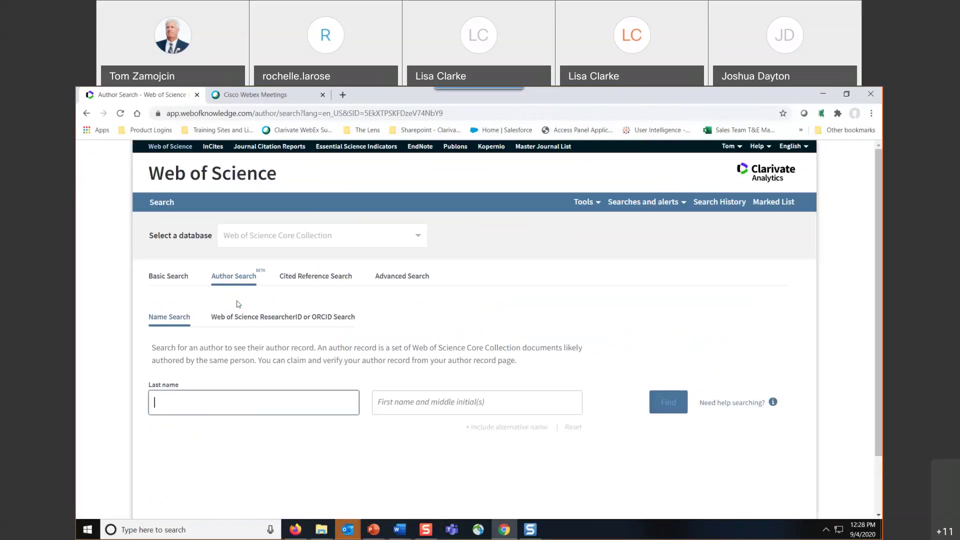
text(cronin)
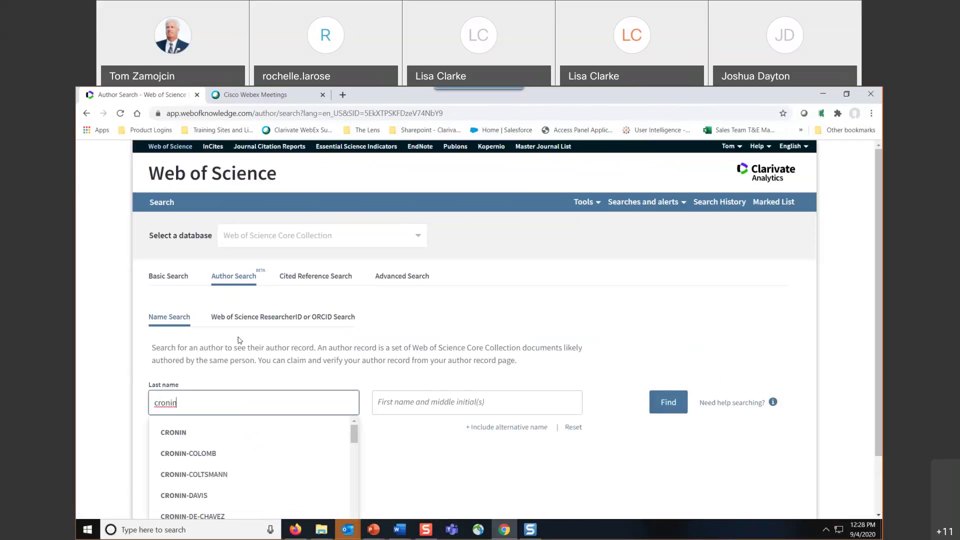
click(389, 401)
text(micha)
key(BackSpace)
key(BackSpace)
text(gha)
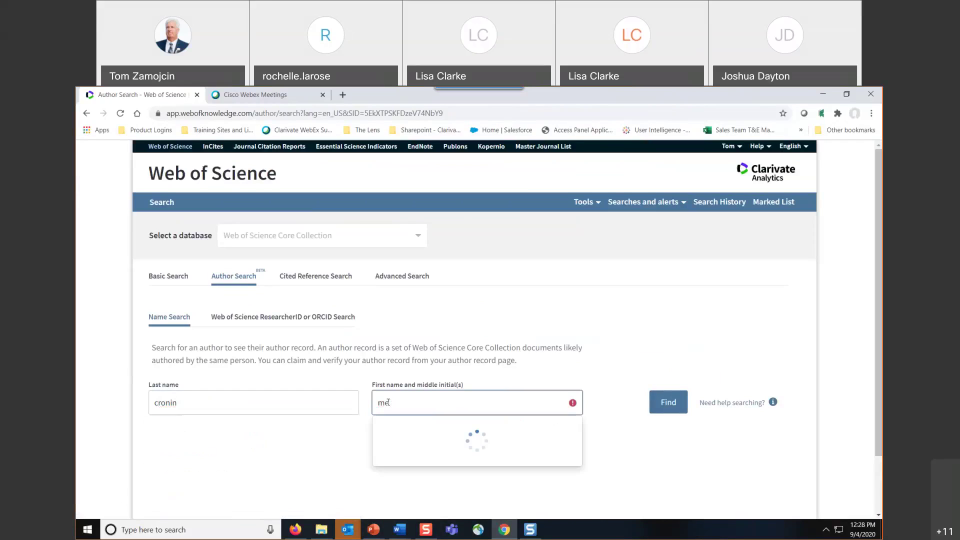
text(n)
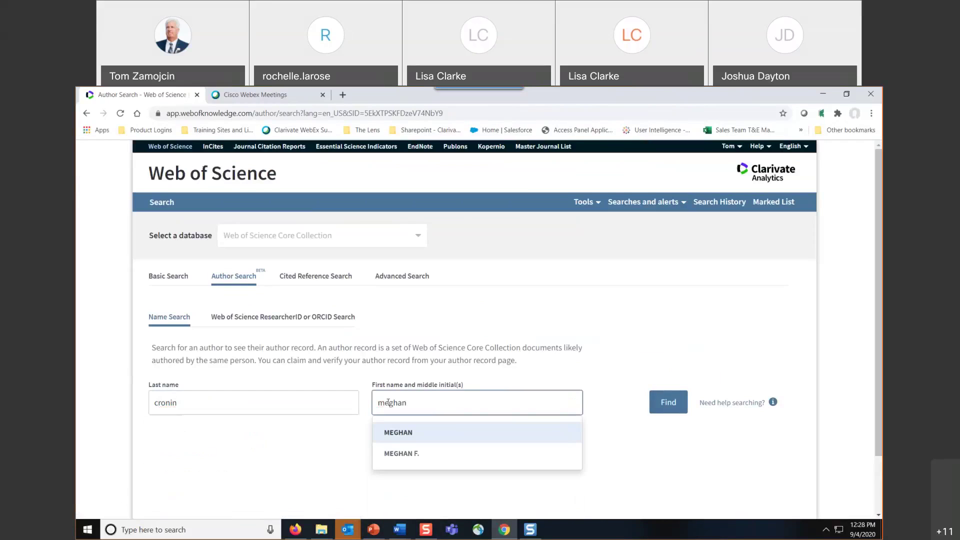
click(400, 432)
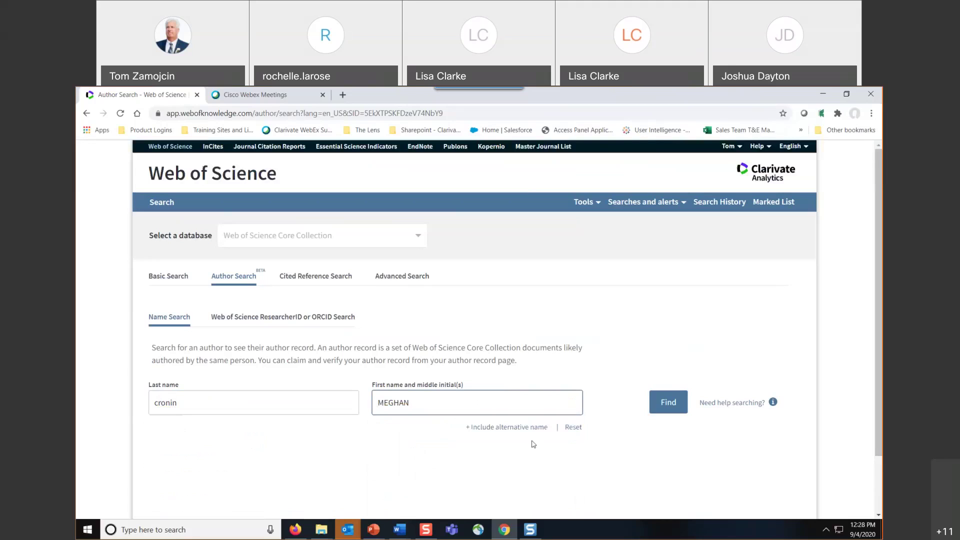
Include an alternative name with the researcher's middle initial and find the matching author records.
click(512, 426)
click(171, 452)
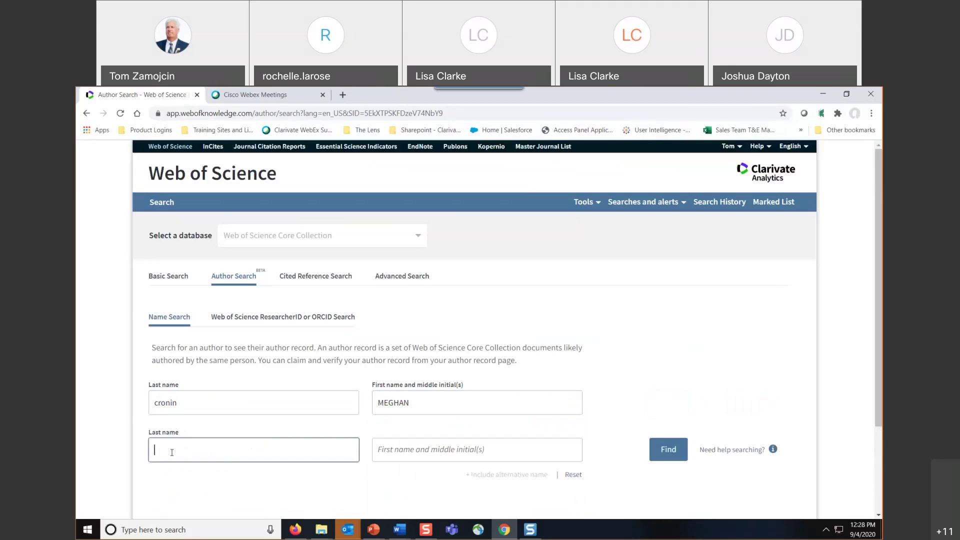
text(cronin)
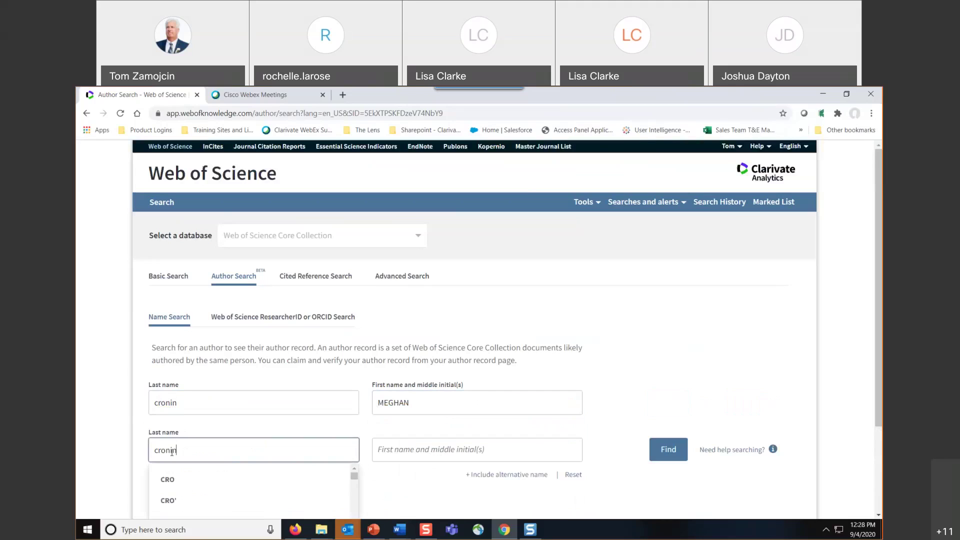
click(380, 459)
text(meghan)
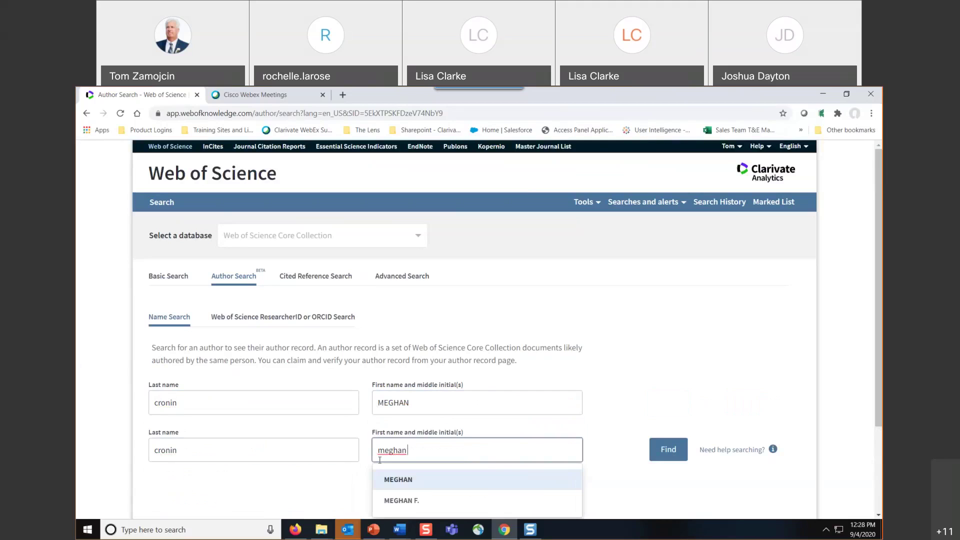
text( f.)
click(399, 478)
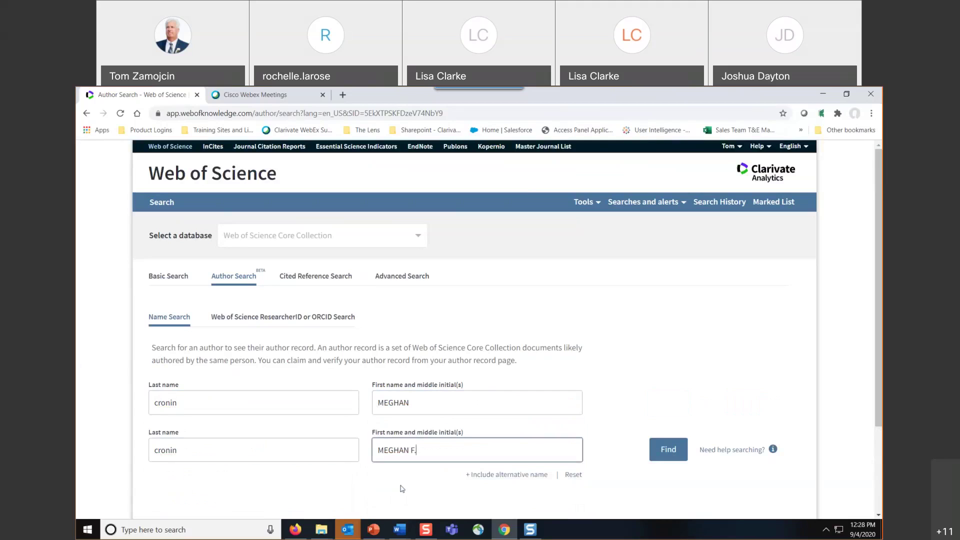
click(665, 447)
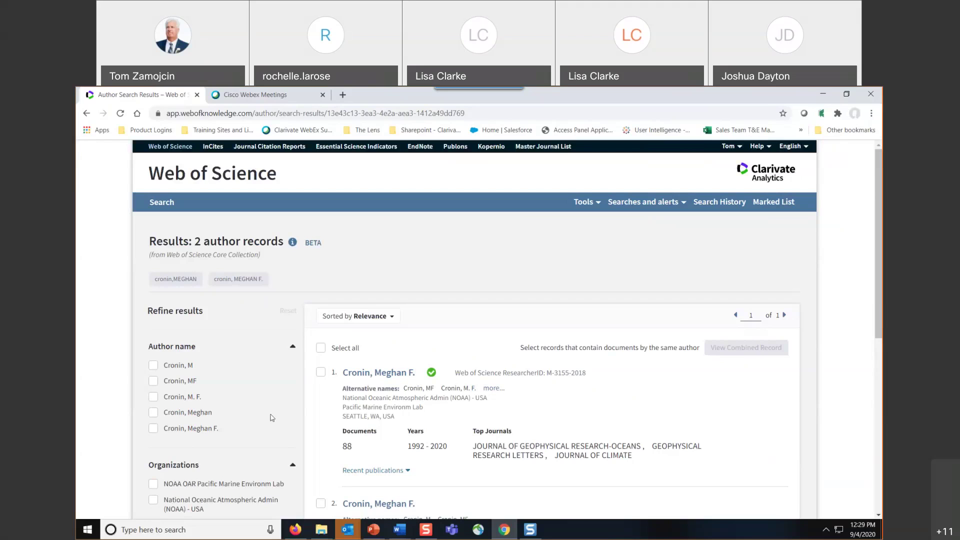
Examine the author name, organization and subject category filters, and highlight the first author record's ResearcherID.
scroll(270, 420, down, 3)
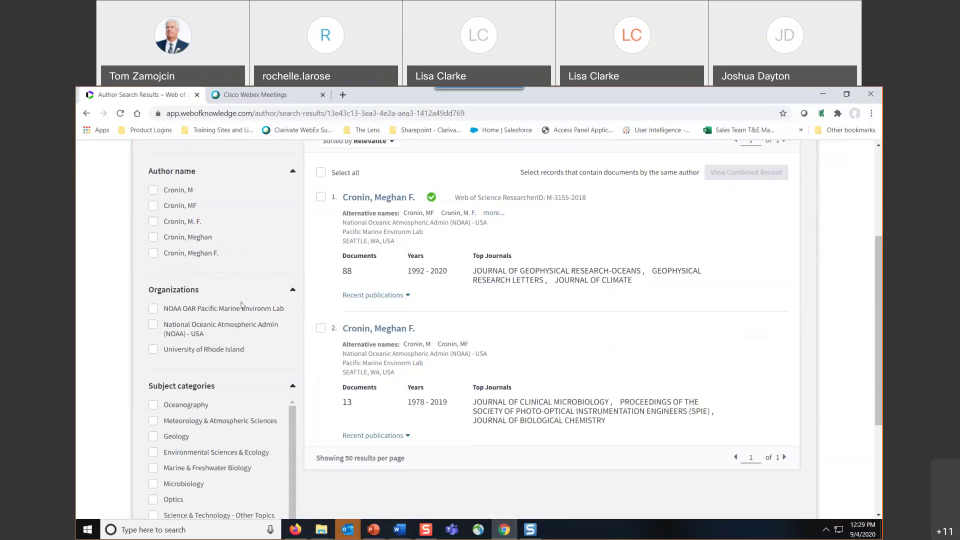
scroll(180, 358, down, 3)
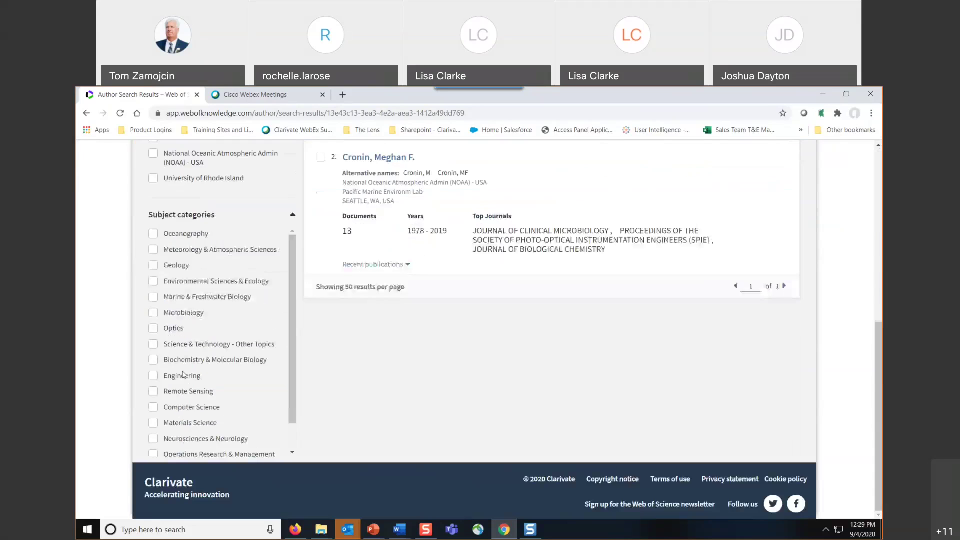
scroll(190, 405, up, 8)
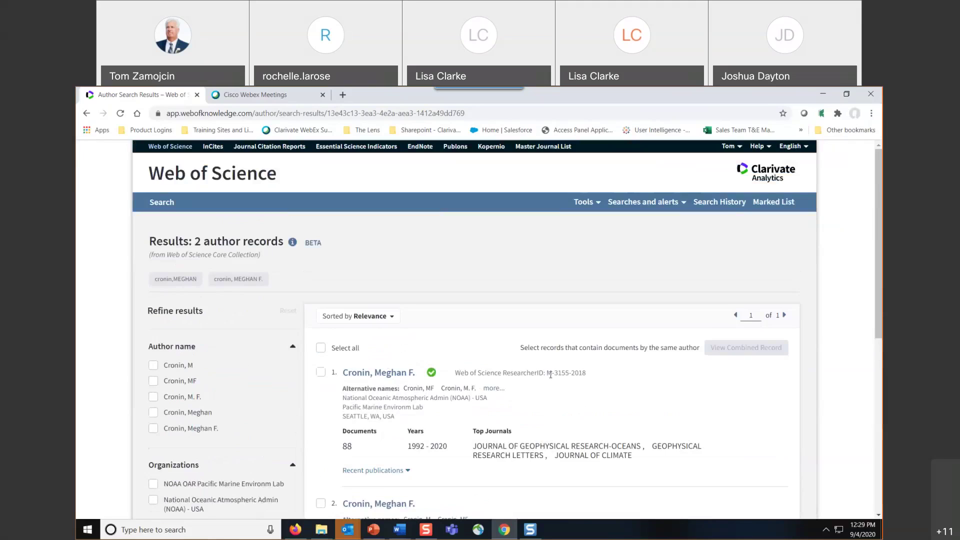
drag(547, 374, 591, 374)
Select both author records in the results and view them as one combined record.
scroll(610, 390, down, 3)
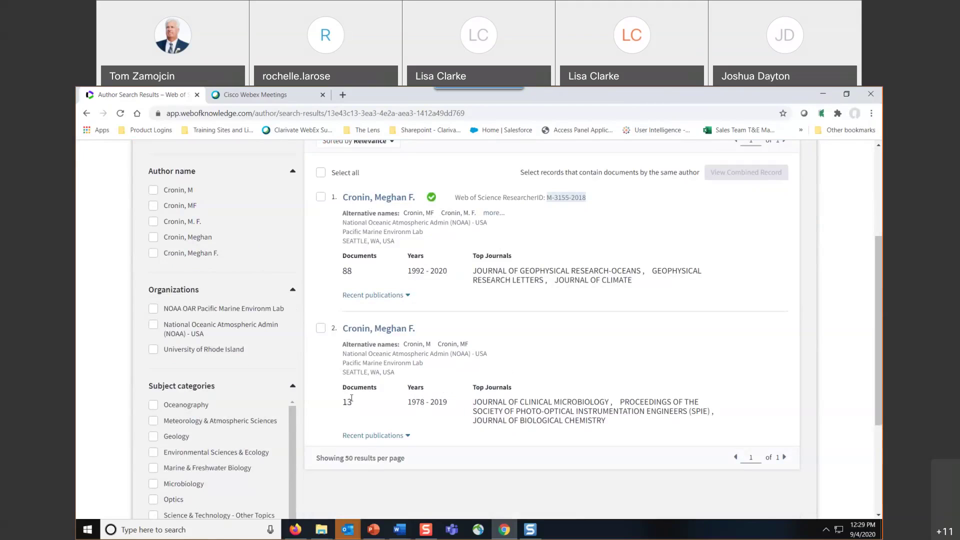
click(323, 198)
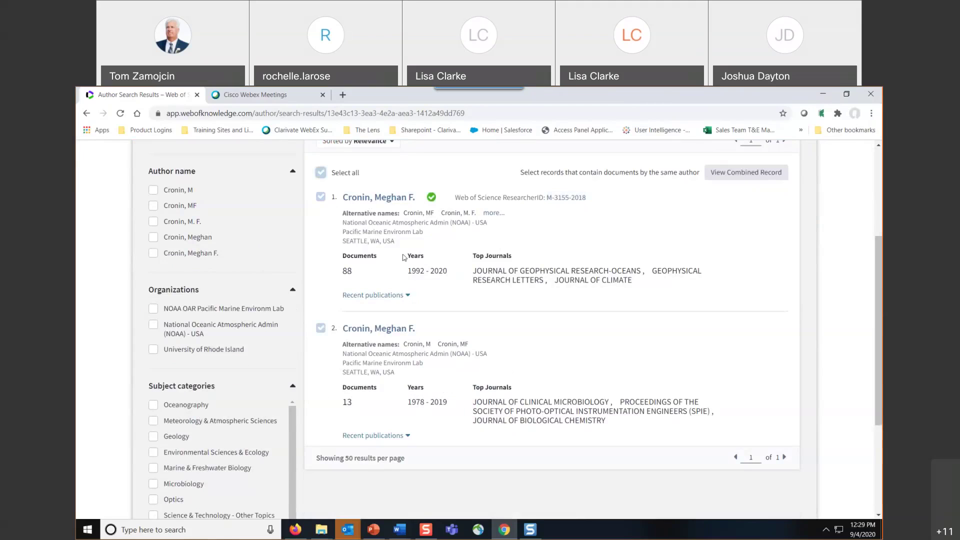
click(746, 172)
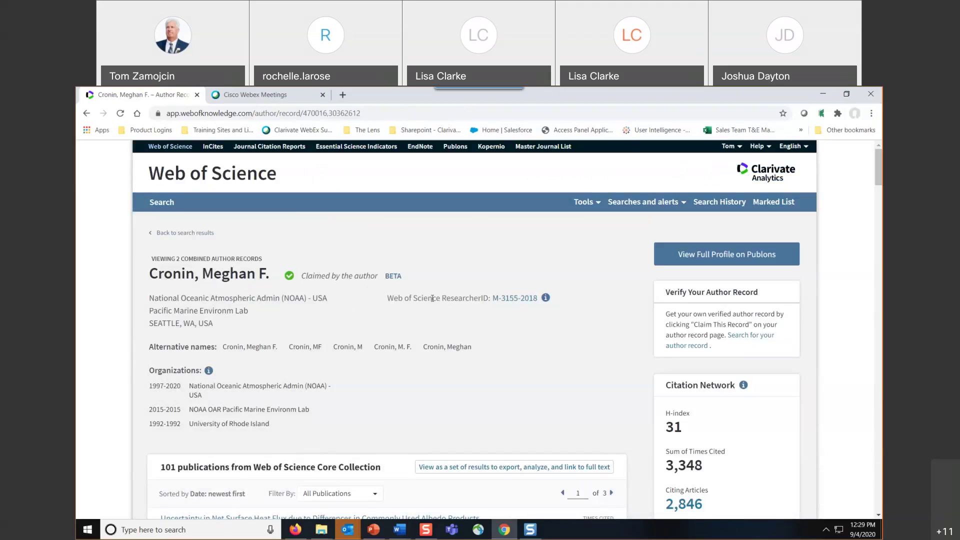
Examine the combined author record's publications, filter options, citation network and author position.
scroll(510, 335, down, 3)
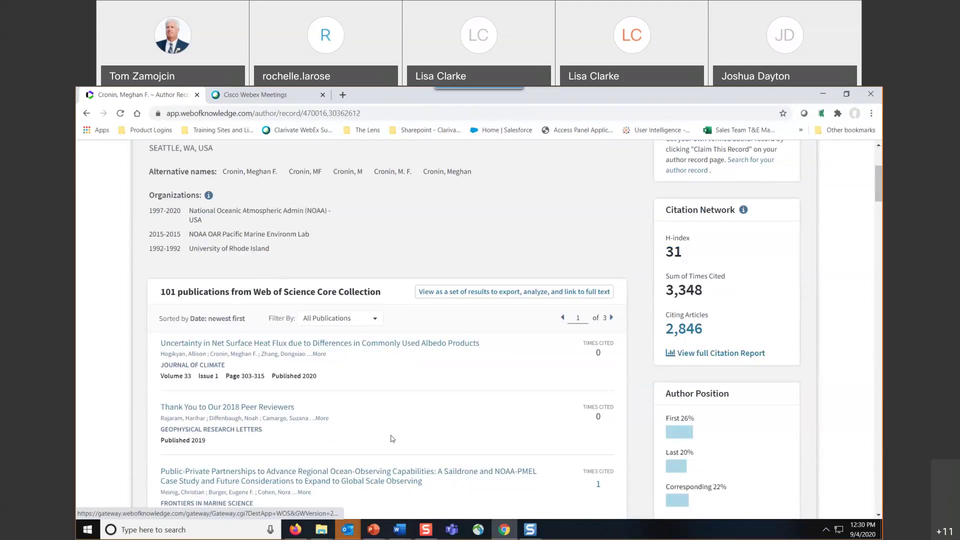
click(349, 324)
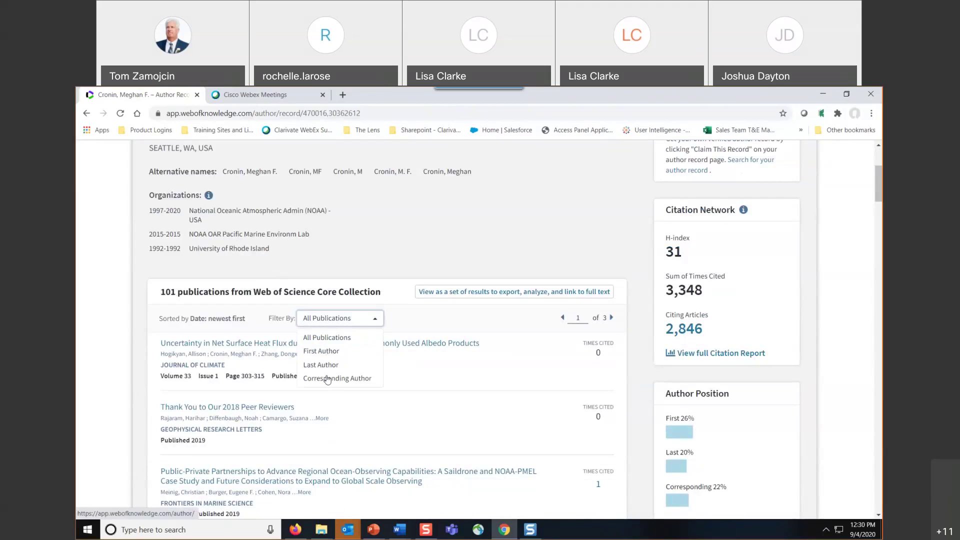
click(398, 250)
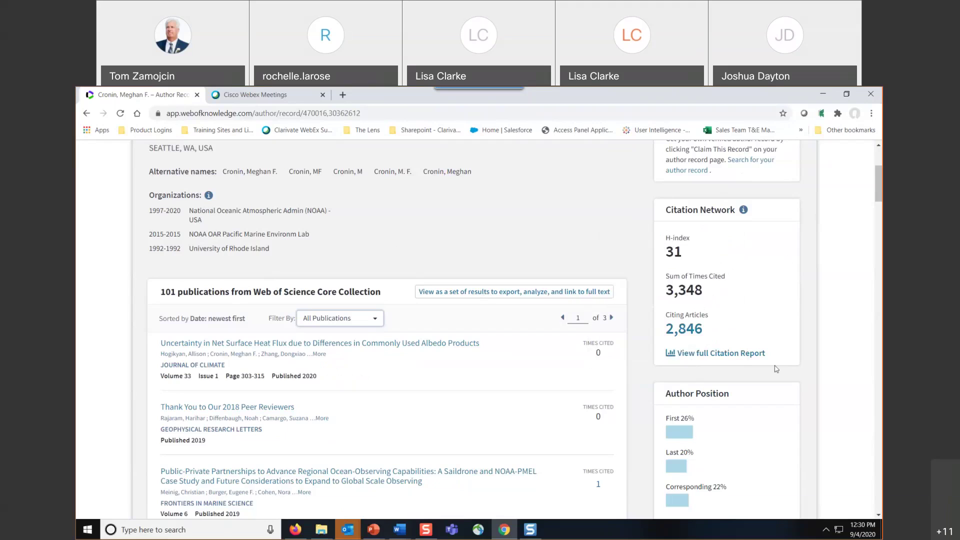
scroll(624, 391, down, 3)
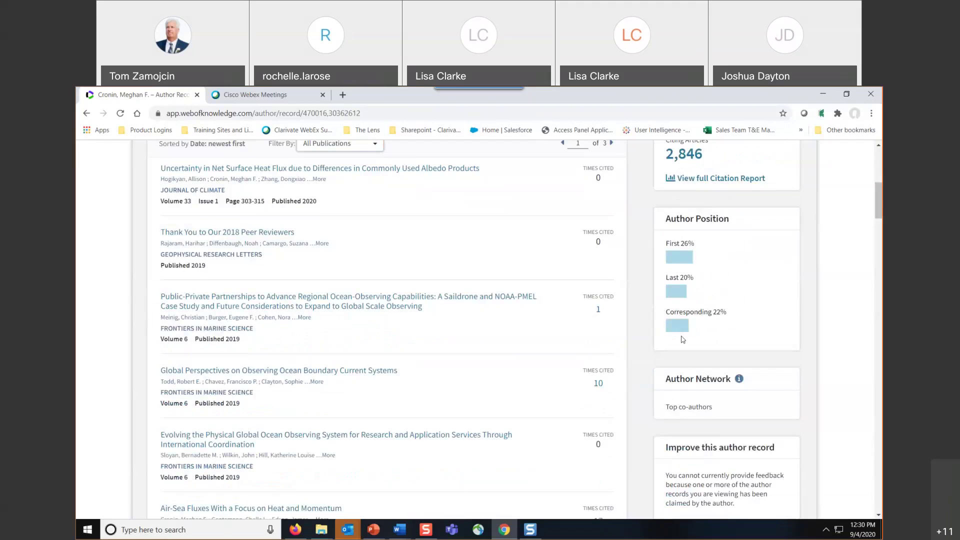
scroll(632, 322, up, 6)
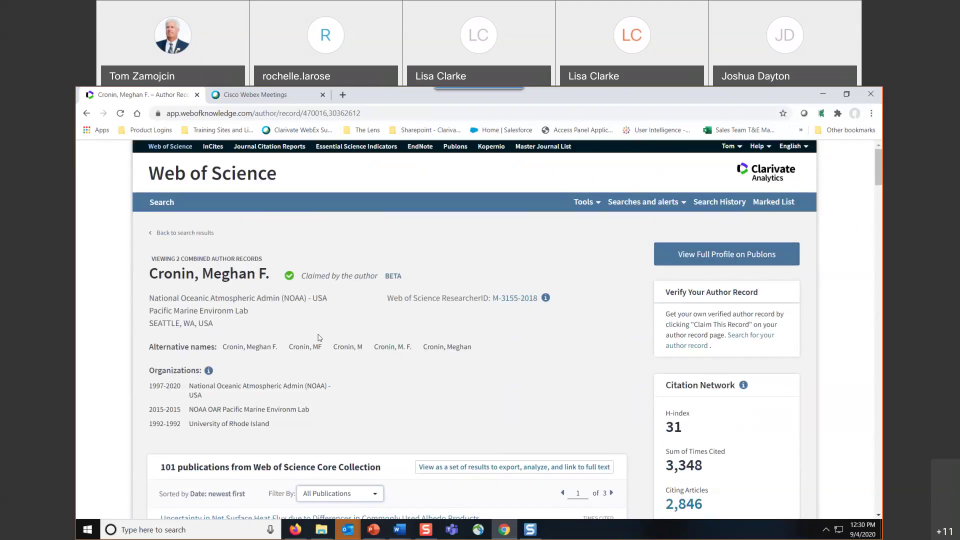
View the researcher's full profile on Publons and expand the full bio and institutions.
click(725, 255)
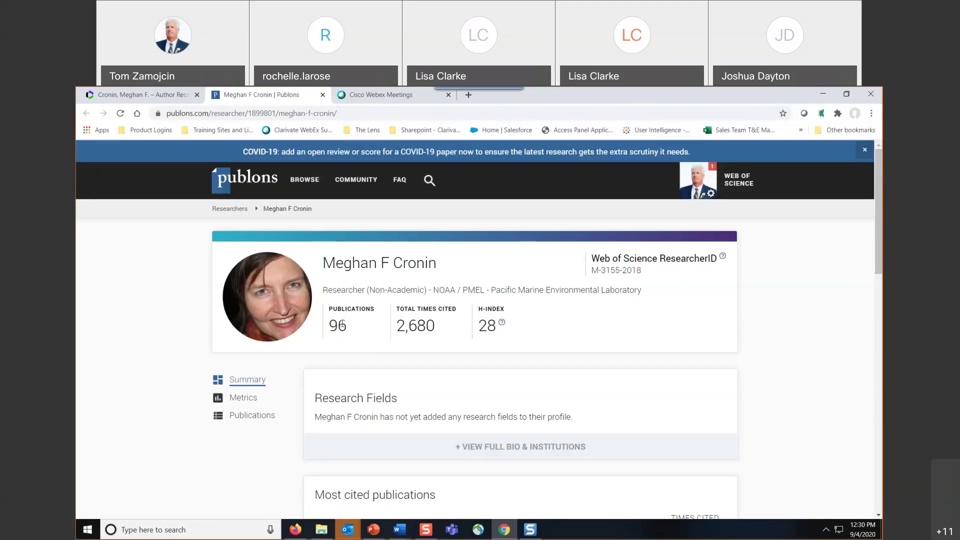
mouse_move(349, 327)
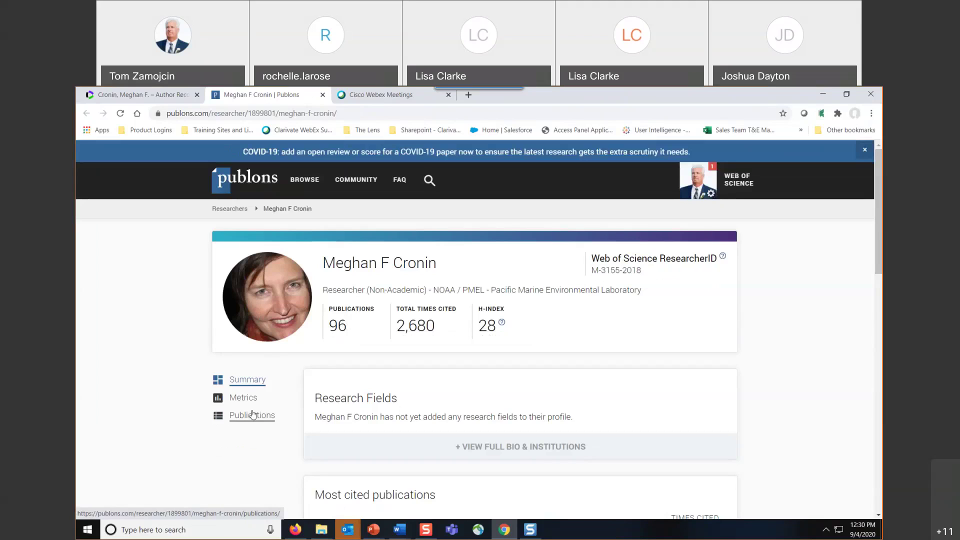
click(473, 446)
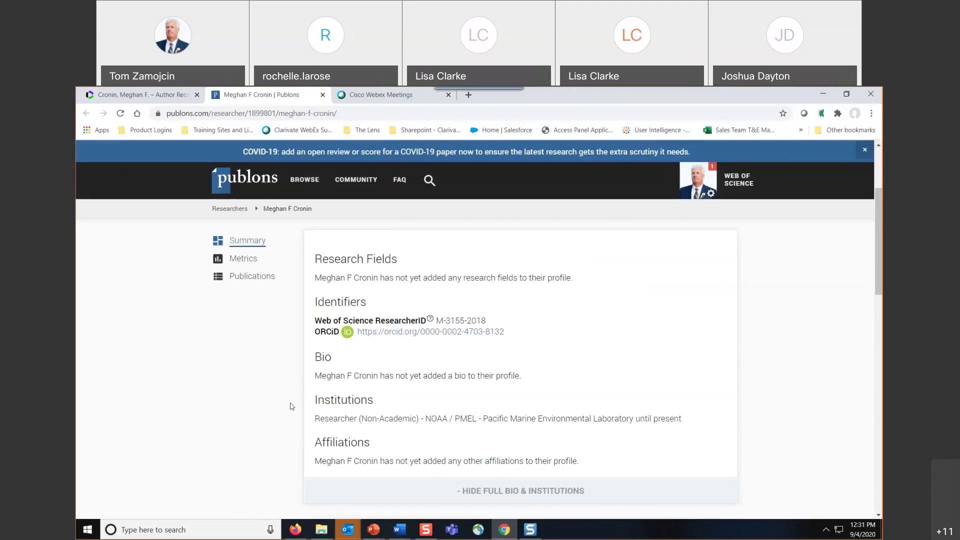
Examine the Publons profile's impact-over-time chart and publication metrics, and open the researcher's publications list.
click(243, 259)
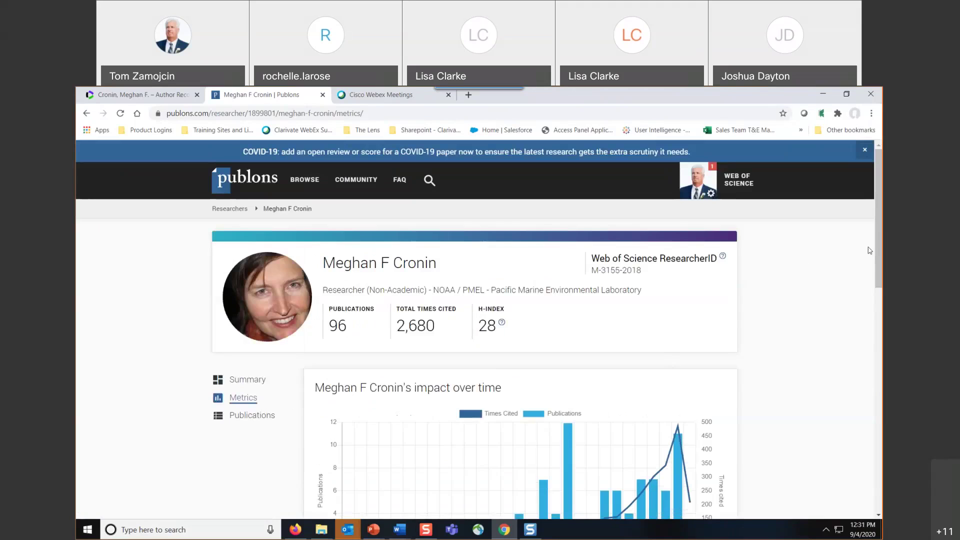
drag(878, 270, 879, 311)
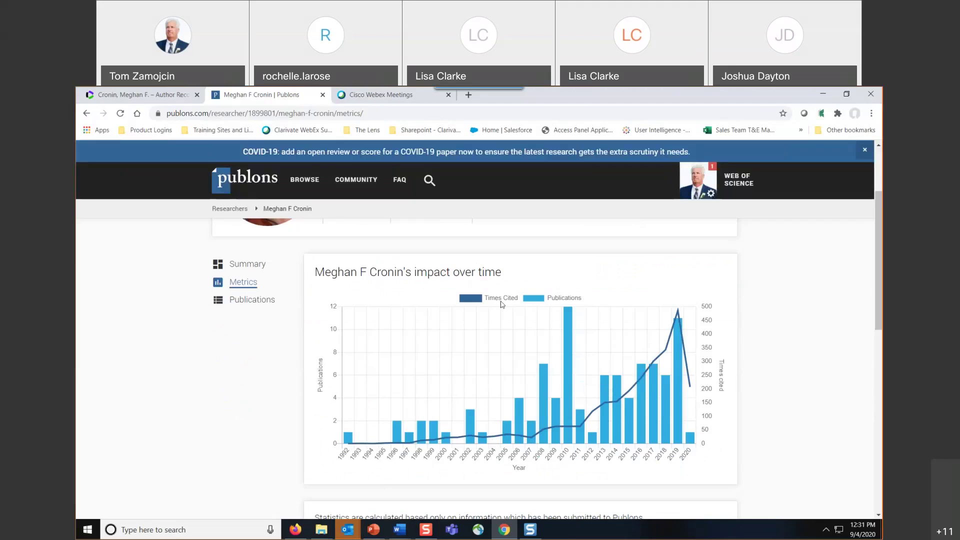
drag(880, 302, 881, 390)
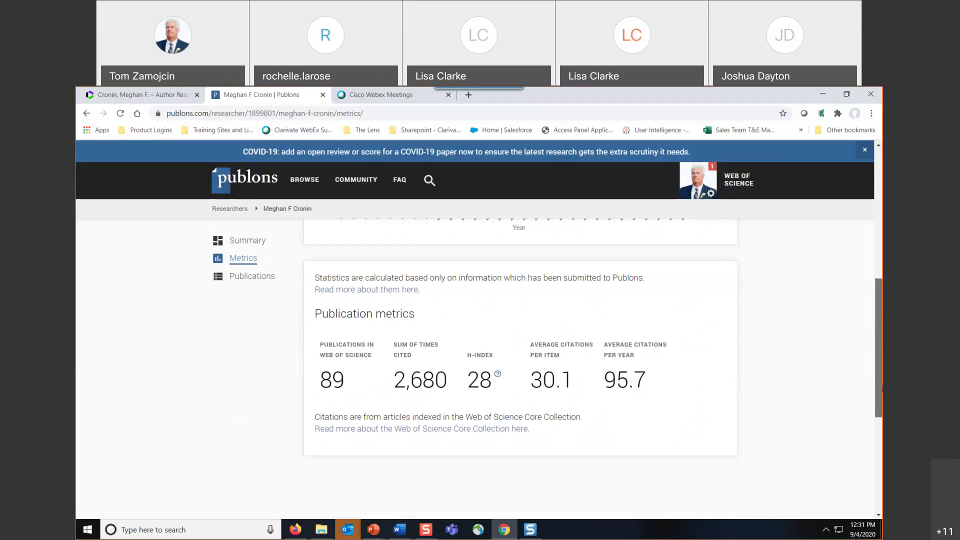
scroll(881, 389, down, 1)
scroll(301, 343, up, 2)
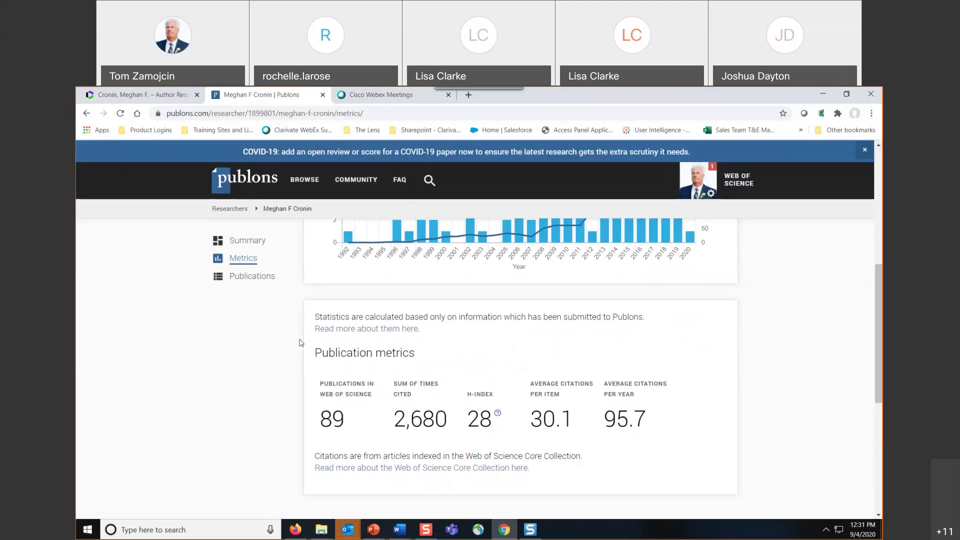
click(241, 278)
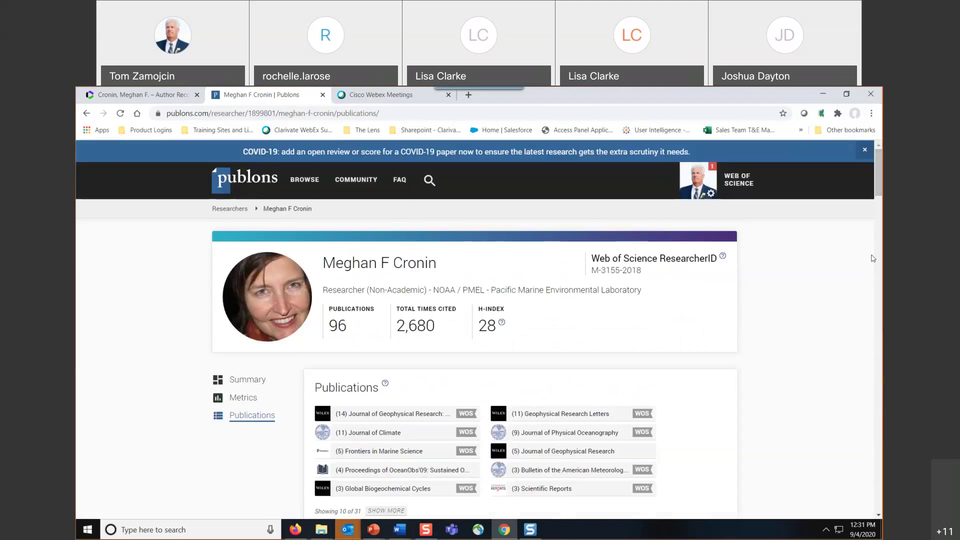
Examine the journals and the most-cited publication list on the researcher's Publons publications page.
scroll(878, 191, down, 1)
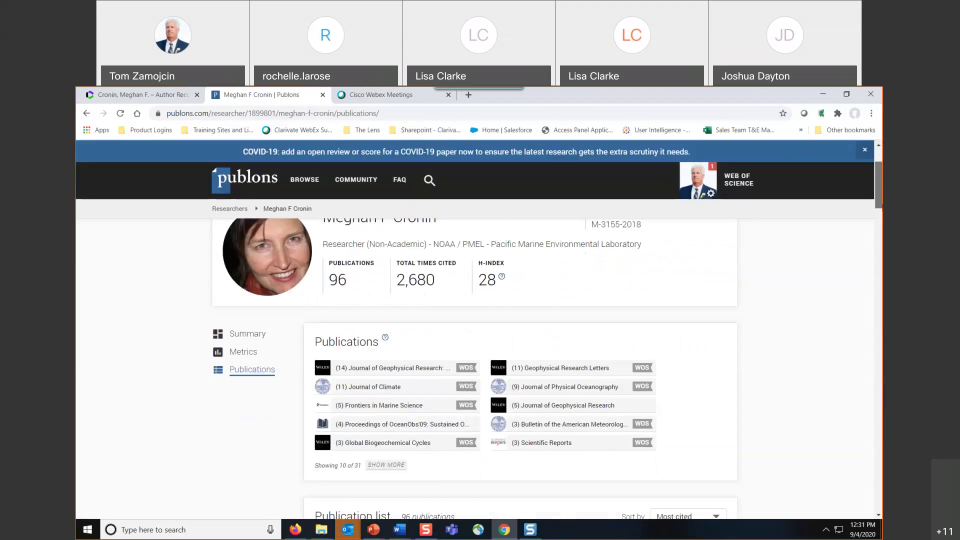
scroll(594, 369, down, 3)
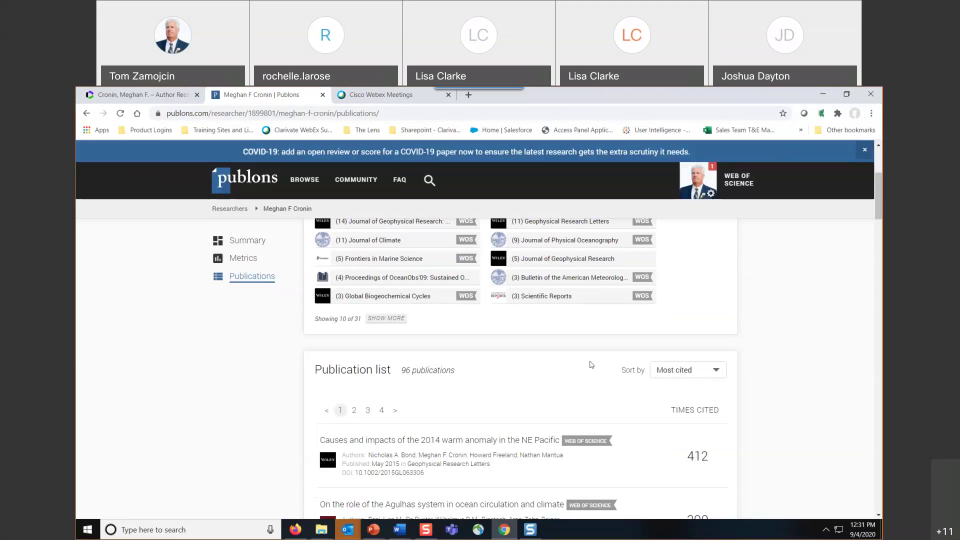
scroll(838, 386, up, 3)
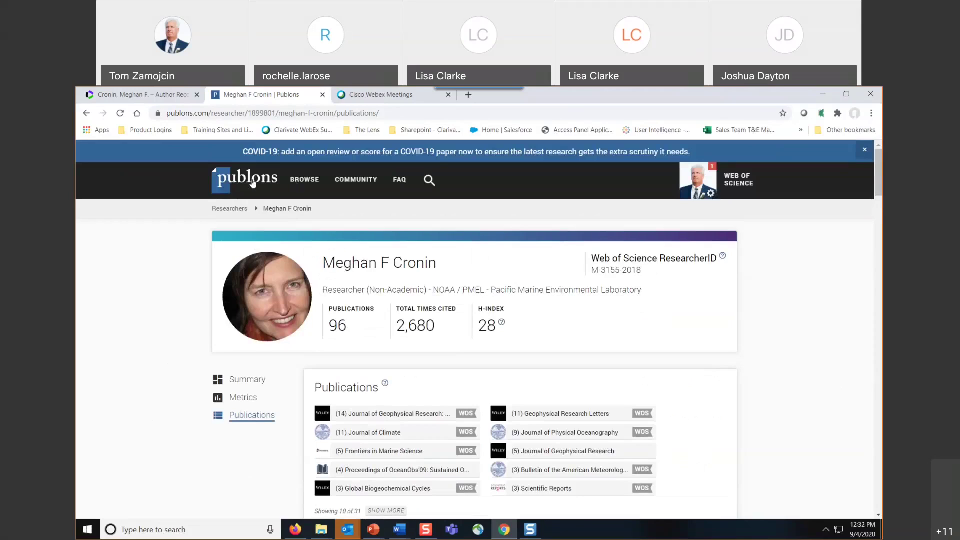
Browse Publons institutions, filter them by the name NOAA, and open the National Oceanic and Atmospheric Administration (NOAA) page.
click(305, 181)
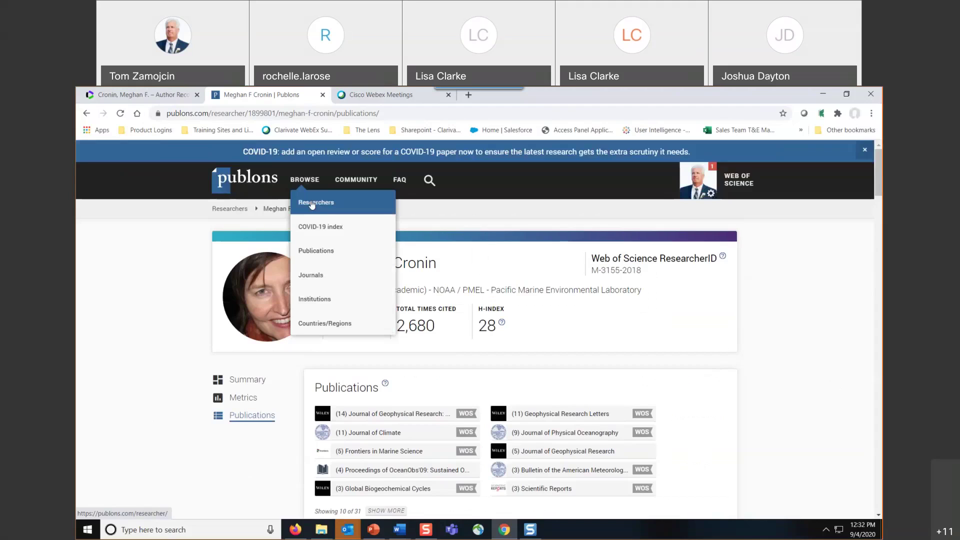
click(312, 203)
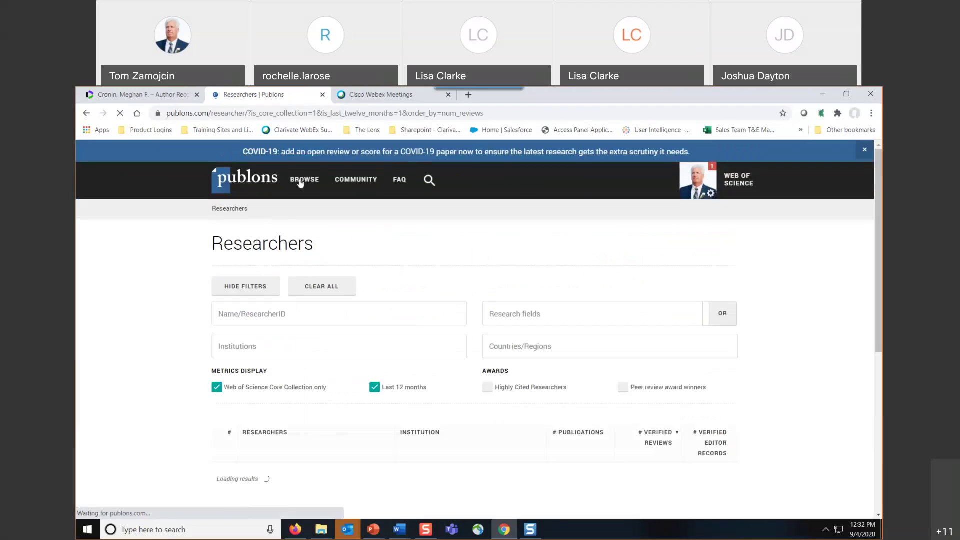
mouse_move(302, 185)
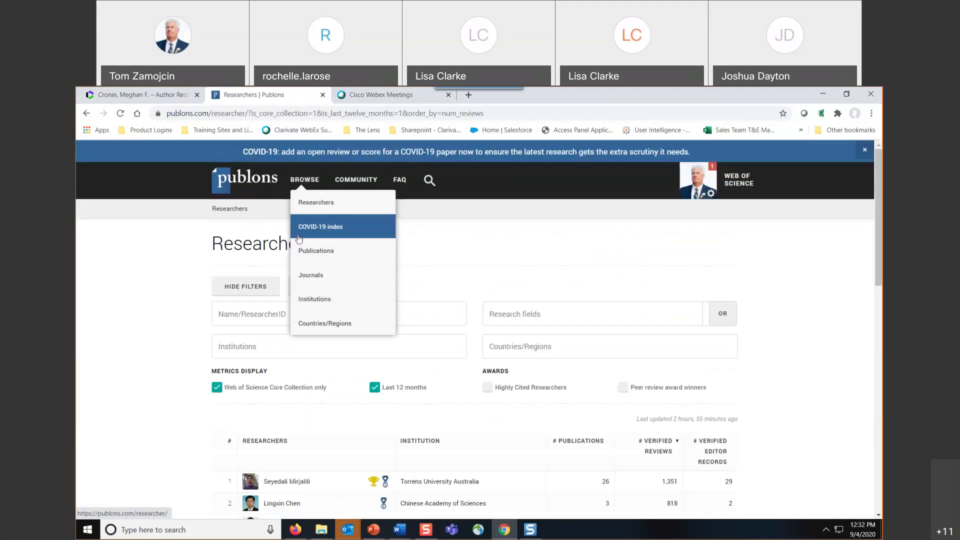
click(298, 292)
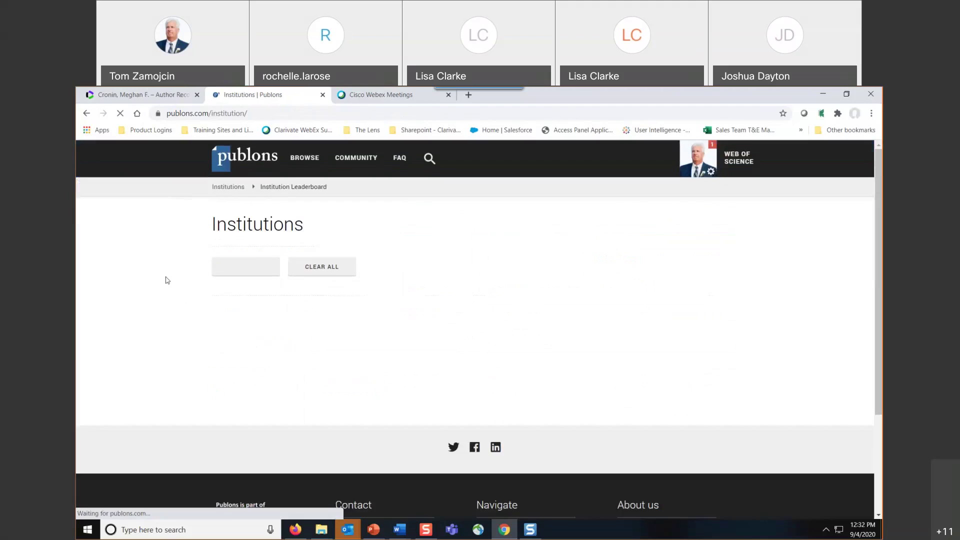
click(239, 310)
text(NOAA)
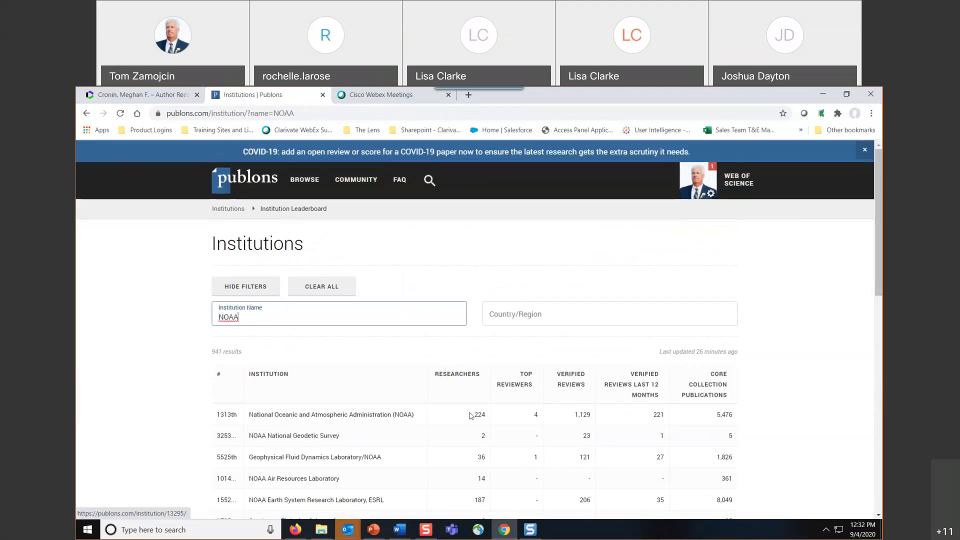
click(323, 416)
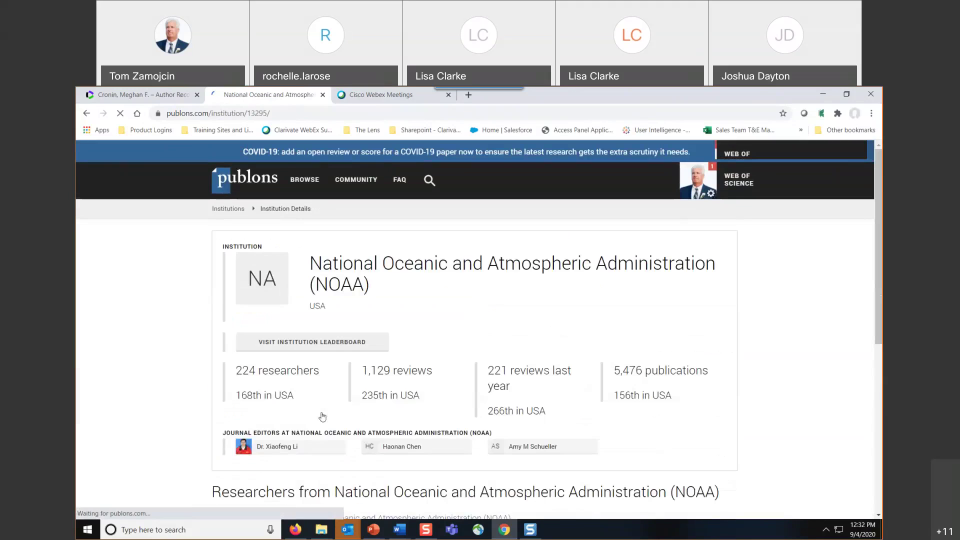
List the researchers from the NOAA institution page and turn off the Last 12 months metrics limit.
scroll(221, 392, down, 4)
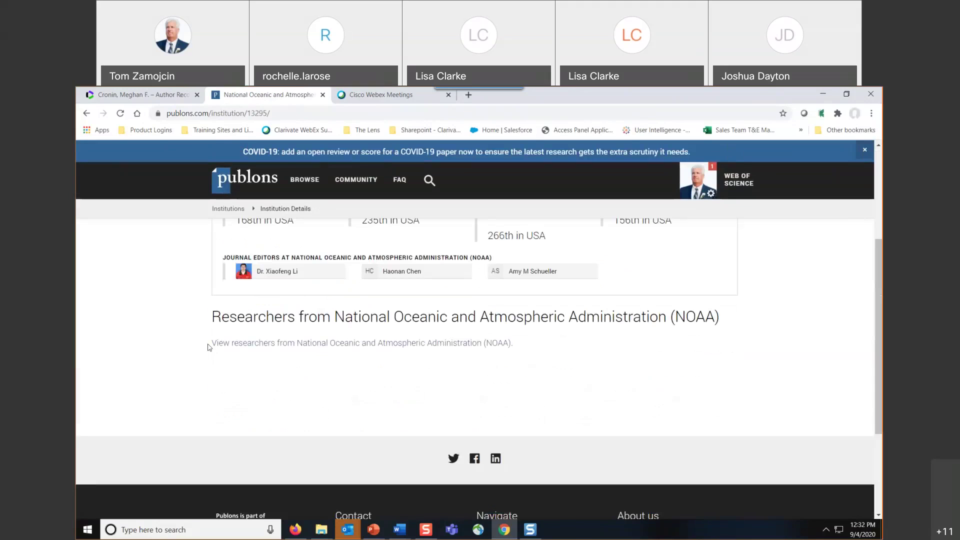
click(270, 344)
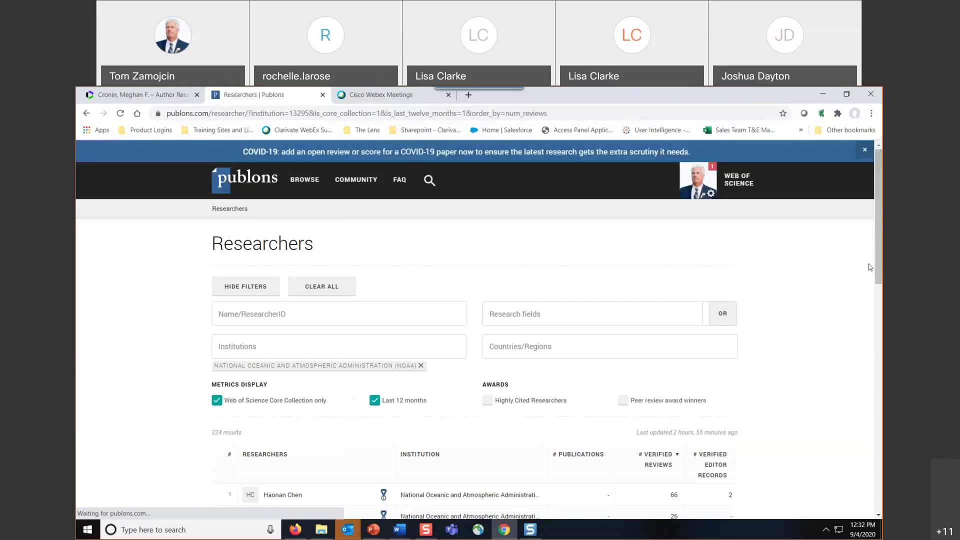
scroll(380, 303, down, 2)
click(376, 295)
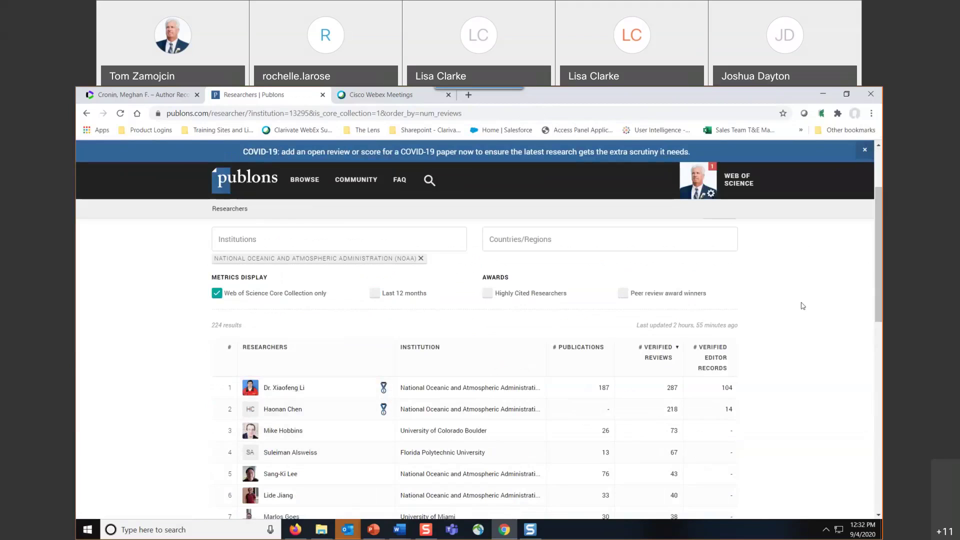
scroll(877, 280, down, 2)
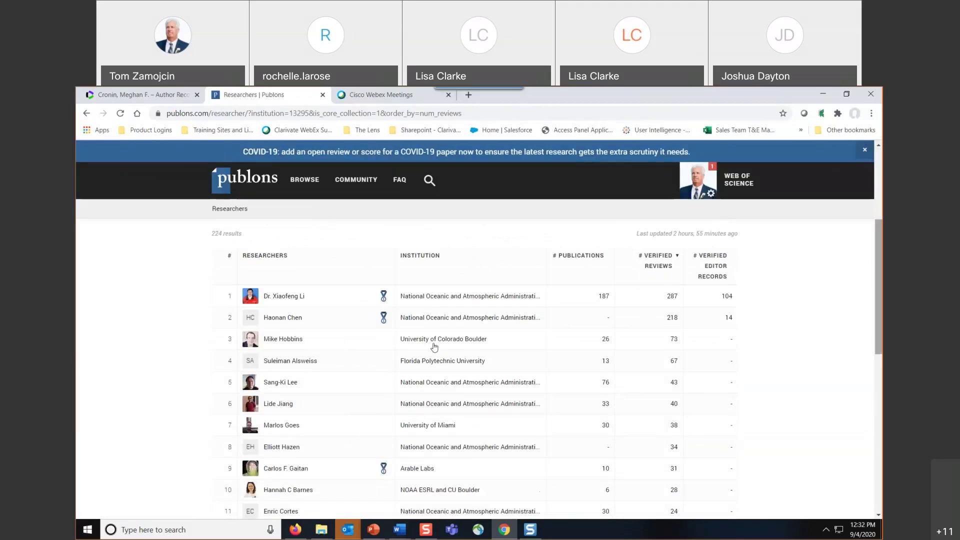
Open the profile of the first-ranked NOAA researcher and examine the ResearcherID, research fields and most cited publications.
click(280, 301)
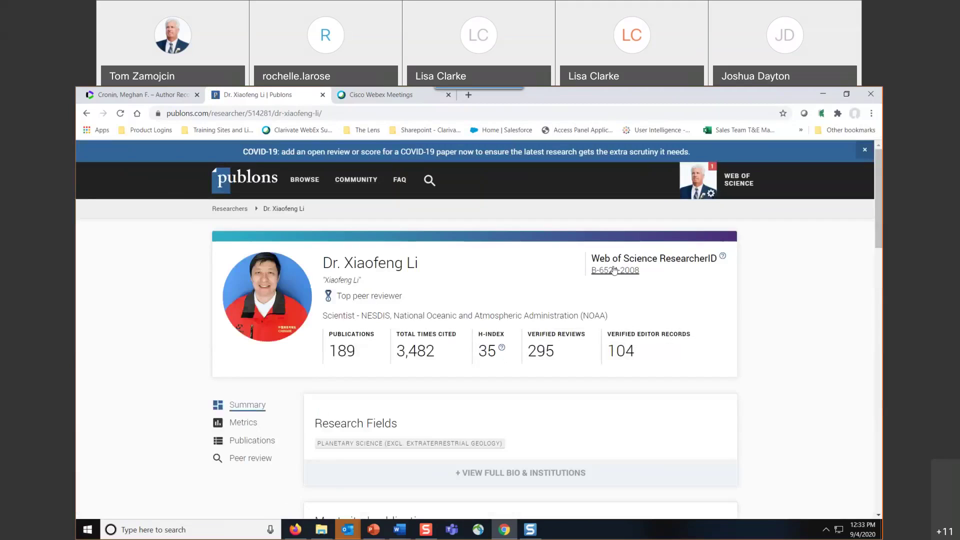
scroll(875, 231, down, 5)
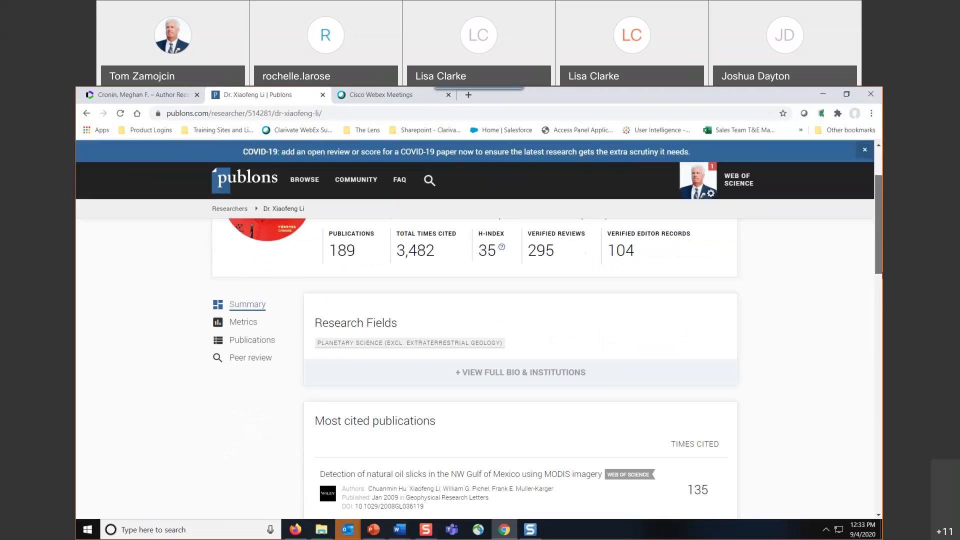
scroll(868, 228, up, 4)
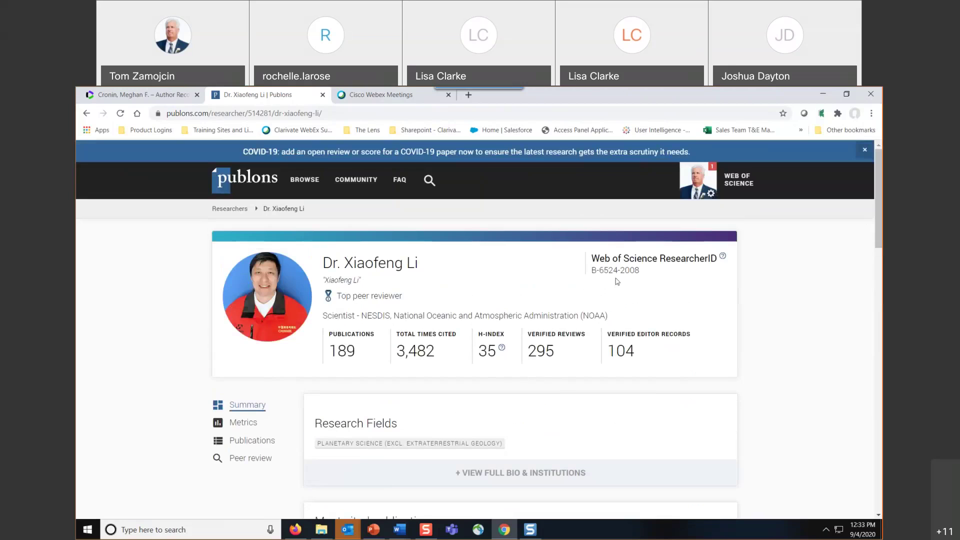
click(609, 275)
scroll(875, 209, down, 5)
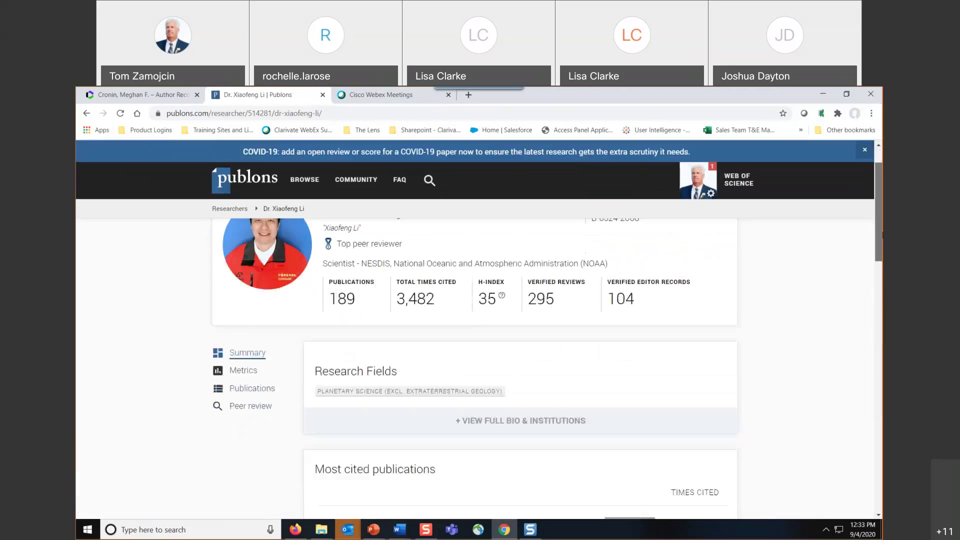
scroll(520, 370, down, 5)
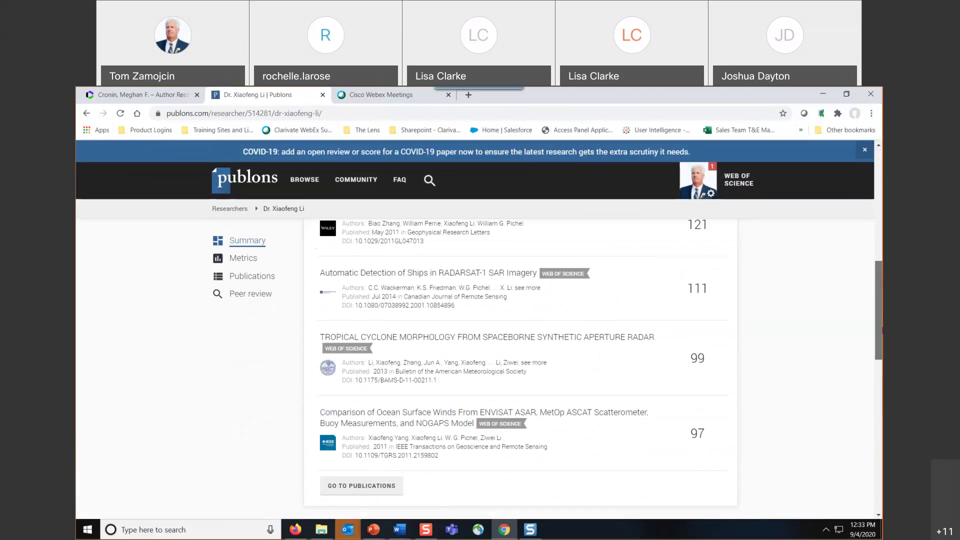
scroll(849, 257, up, 8)
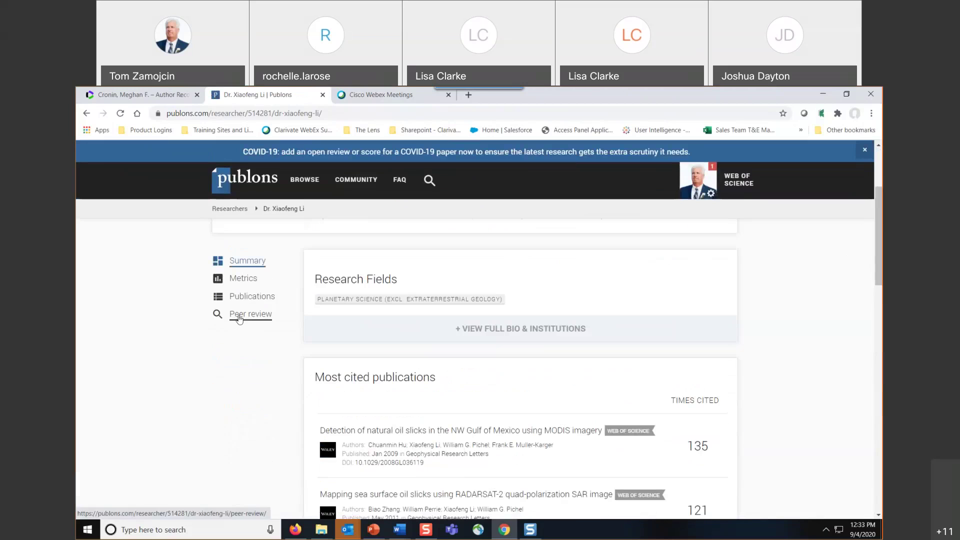
View this researcher's peer review page and examine the editorial board memberships, verified editor records and verified reviews.
click(240, 315)
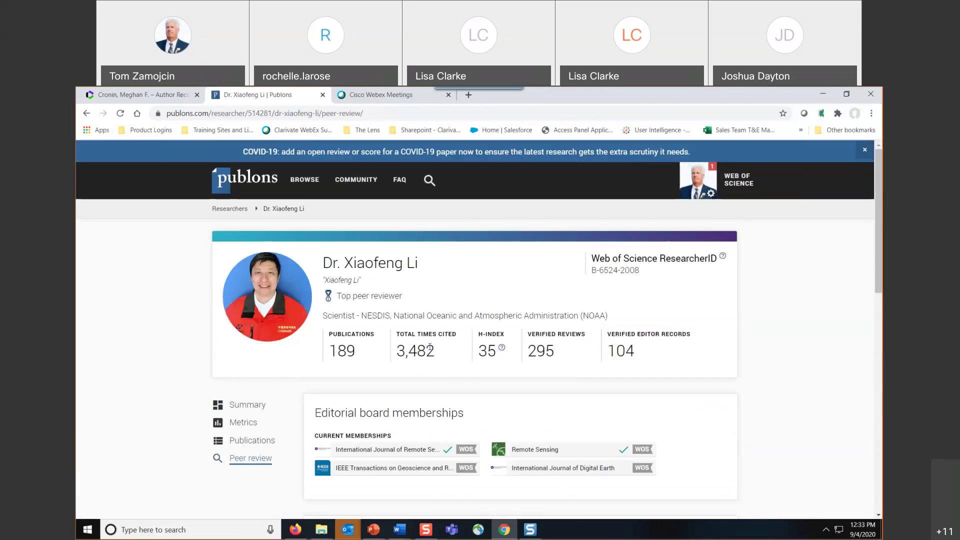
scroll(878, 256, down, 2)
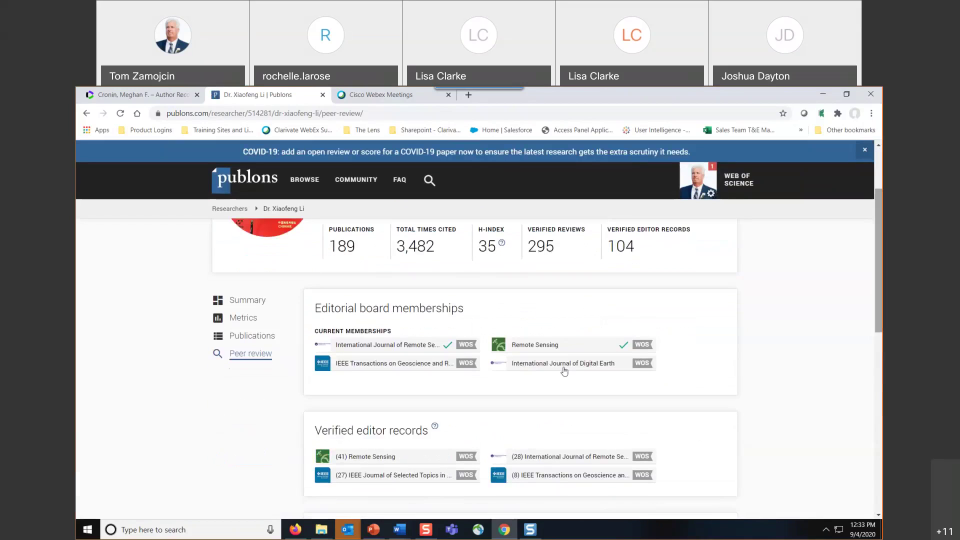
scroll(503, 491, down, 4)
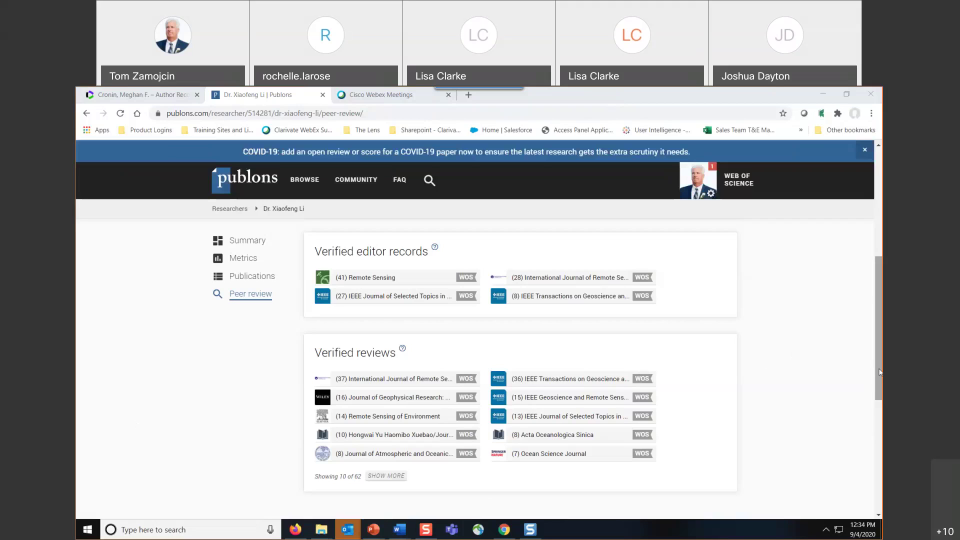
scroll(881, 372, up, 6)
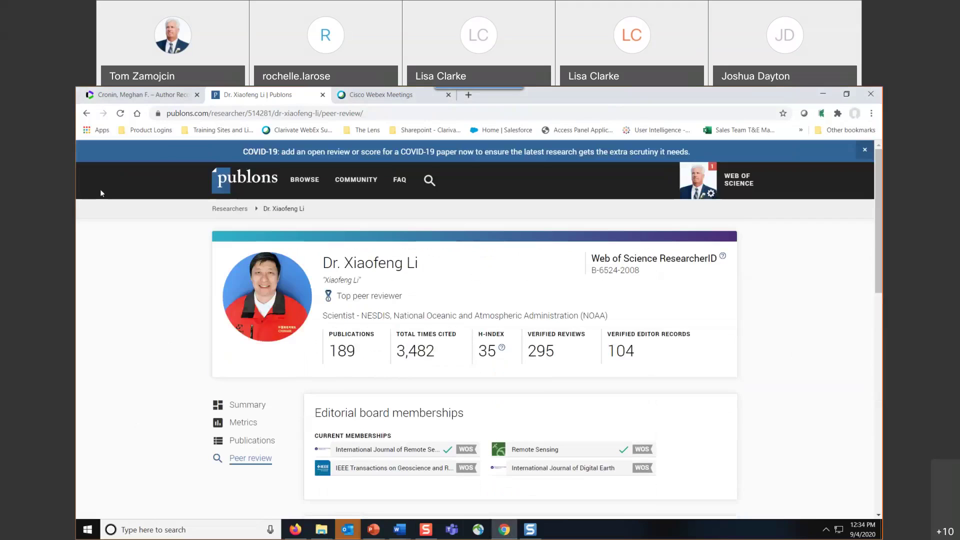
Return to the Web of Science author record, leave it for the search page and open the search history.
click(128, 95)
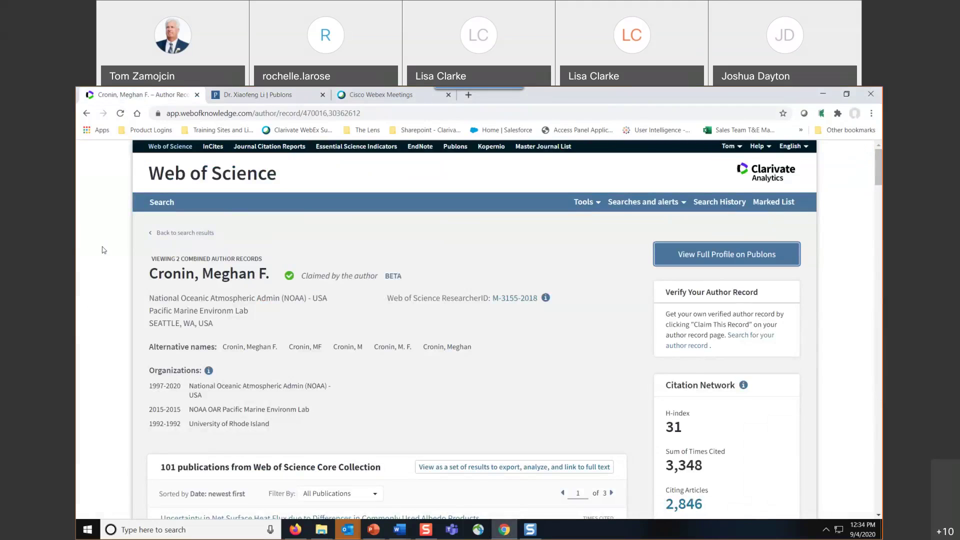
click(160, 202)
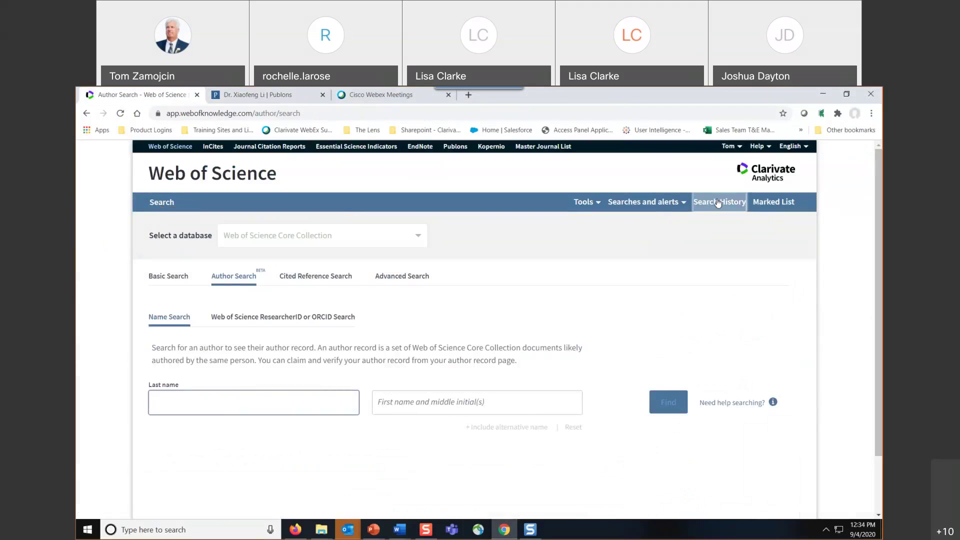
click(719, 202)
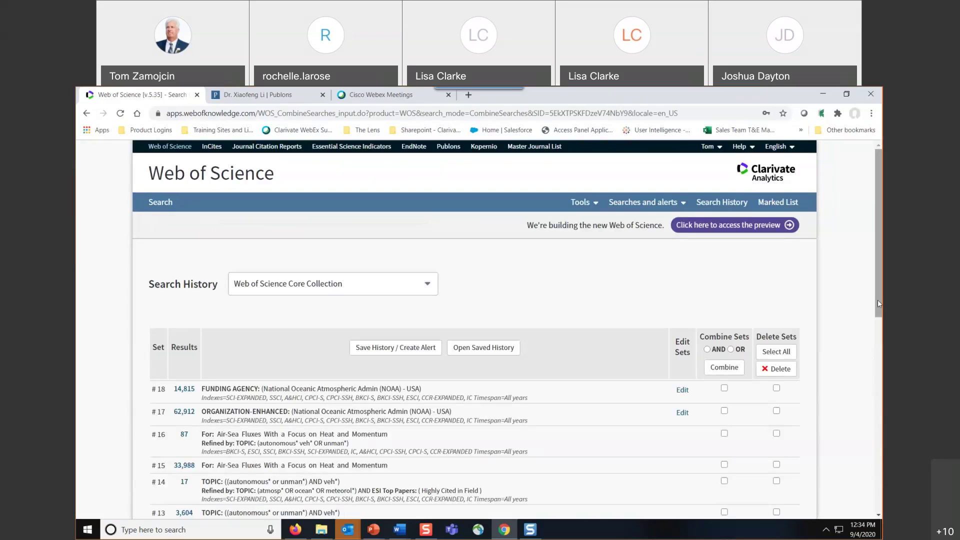
Examine the search history sets to find the NOAA organization search and the autonomous or unmanned vehicle topic search.
mouse_move(878, 303)
mouse_down()
mouse_move(877, 324)
mouse_move(875, 295)
mouse_up()
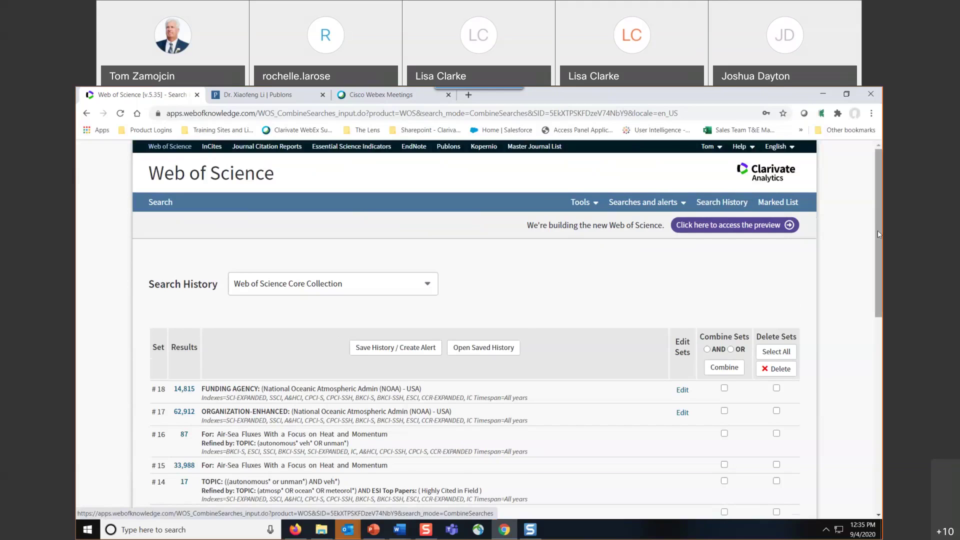
scroll(878, 230, down, 4)
scroll(867, 306, down, 6)
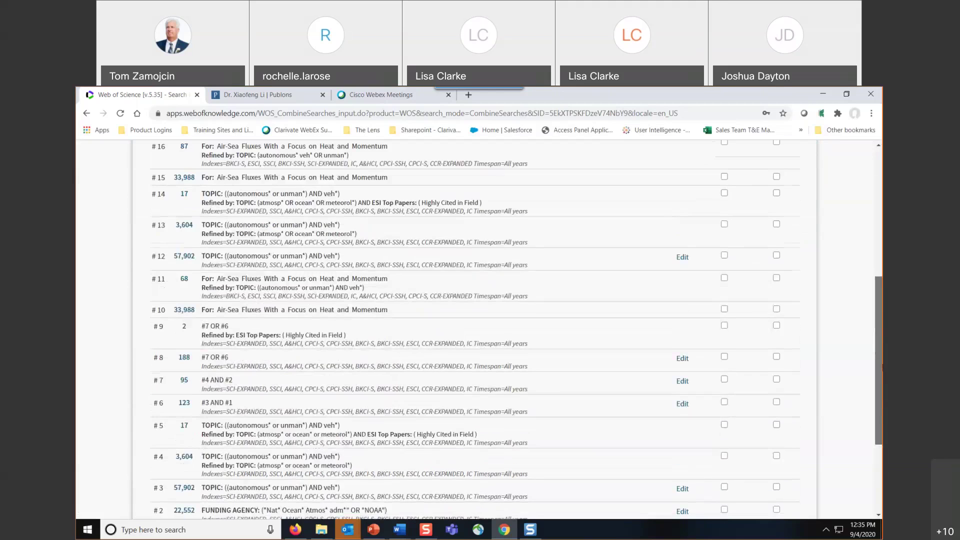
scroll(867, 306, up, 5)
scroll(867, 306, up, 3)
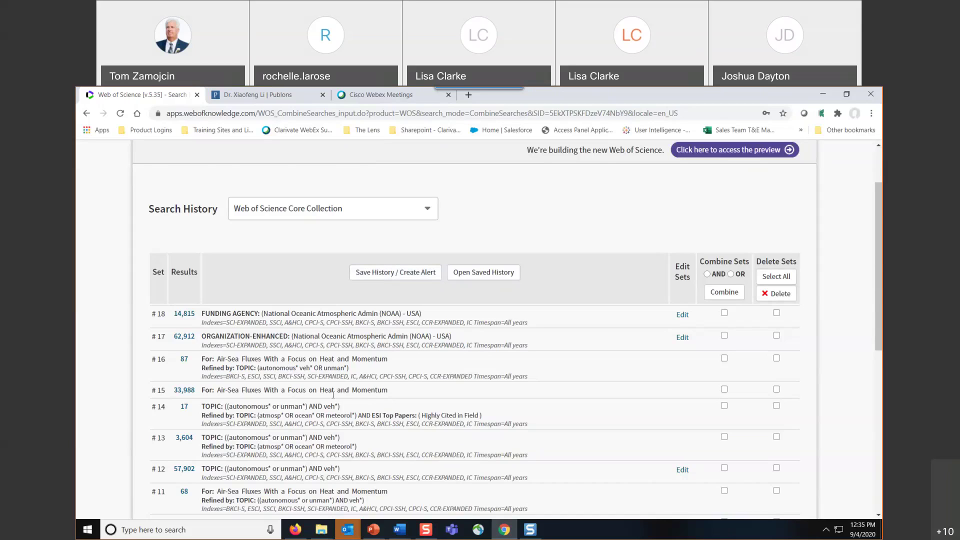
scroll(340, 423, down, 3)
scroll(340, 423, up, 3)
scroll(334, 403, down, 3)
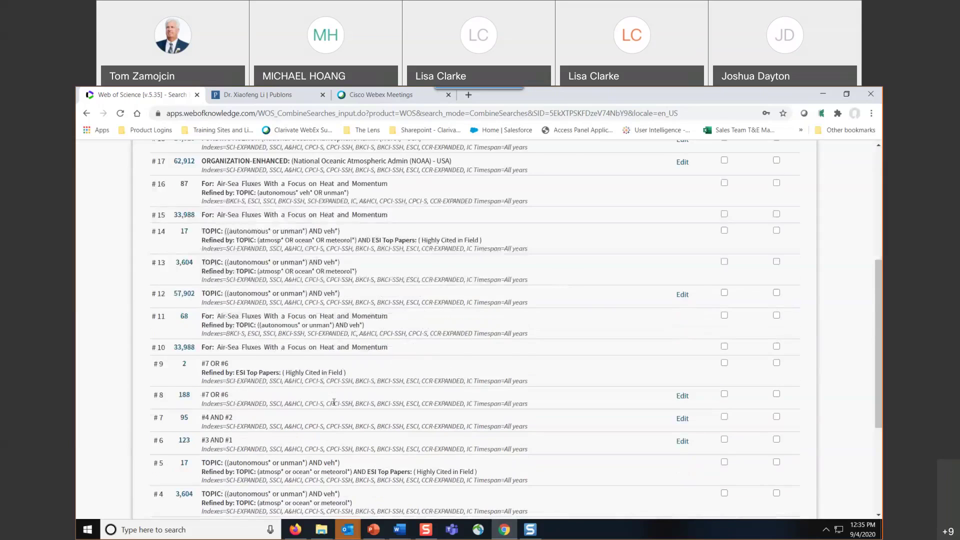
scroll(334, 403, up, 3)
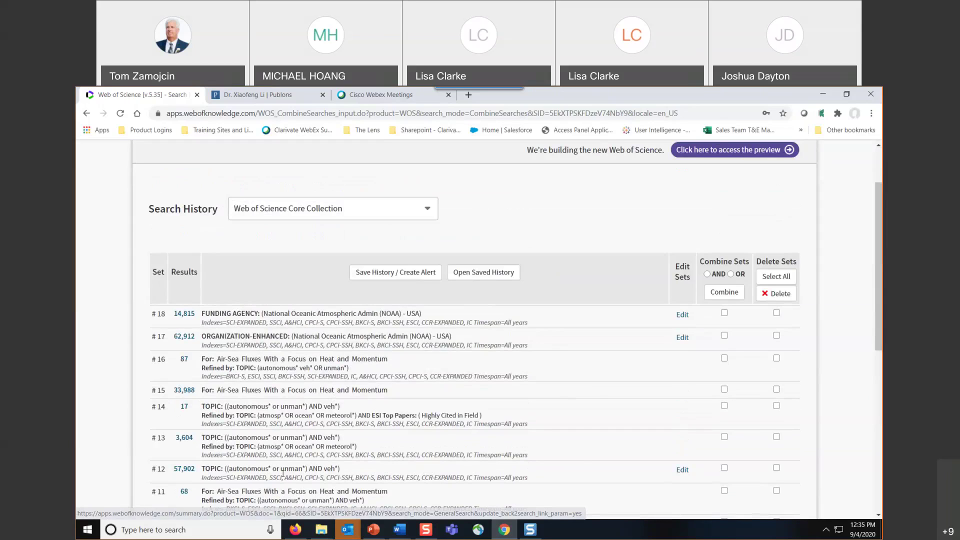
Combine search sets #12 and #17 with AND and open the results of the combined set.
click(725, 469)
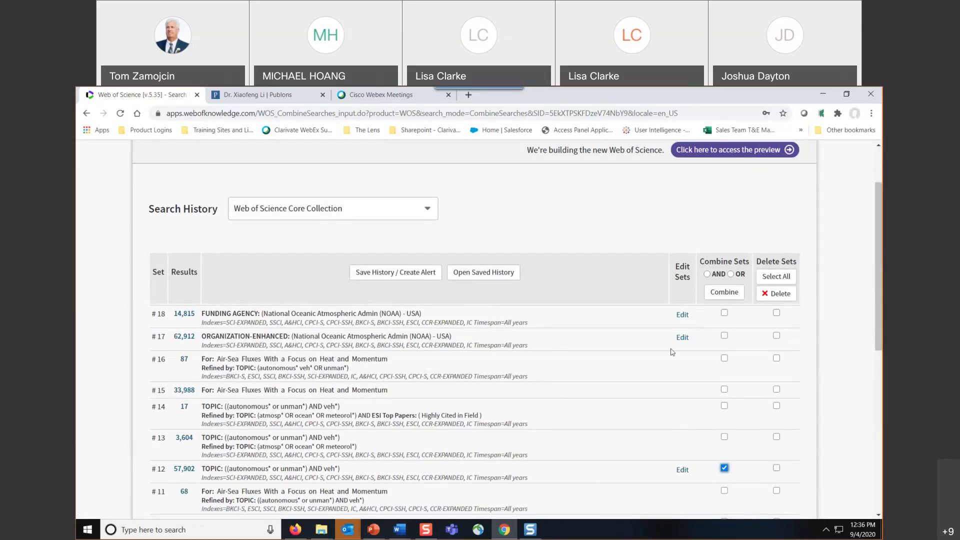
click(725, 336)
click(707, 274)
click(724, 294)
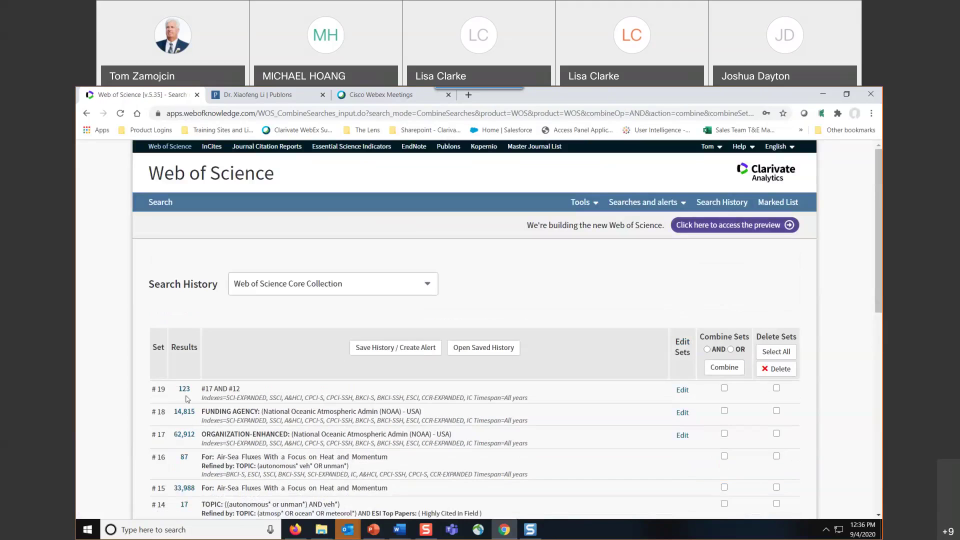
click(185, 389)
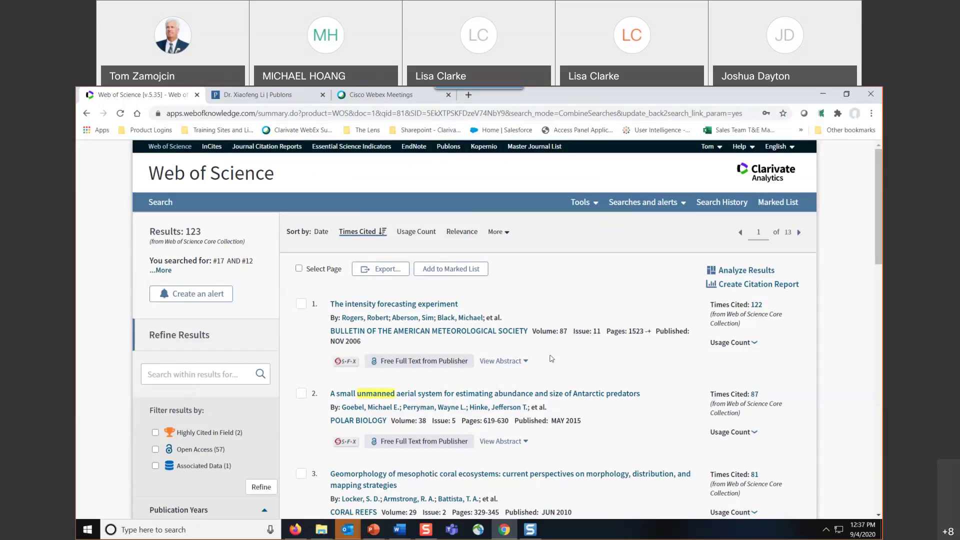
Create a citation report for the combined results and examine its metrics and the Sum of Times Cited per Year chart.
click(725, 287)
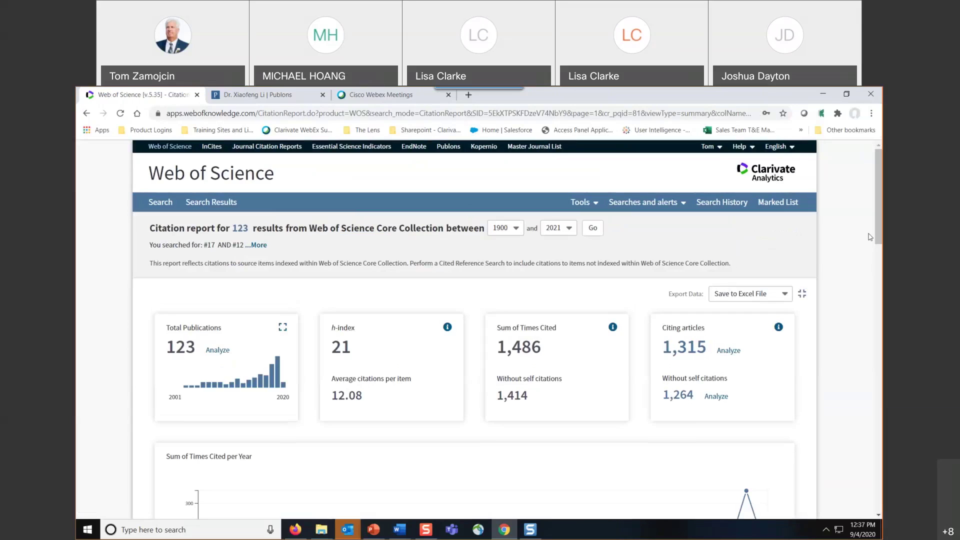
scroll(871, 237, down, 2)
scroll(881, 293, down, 3)
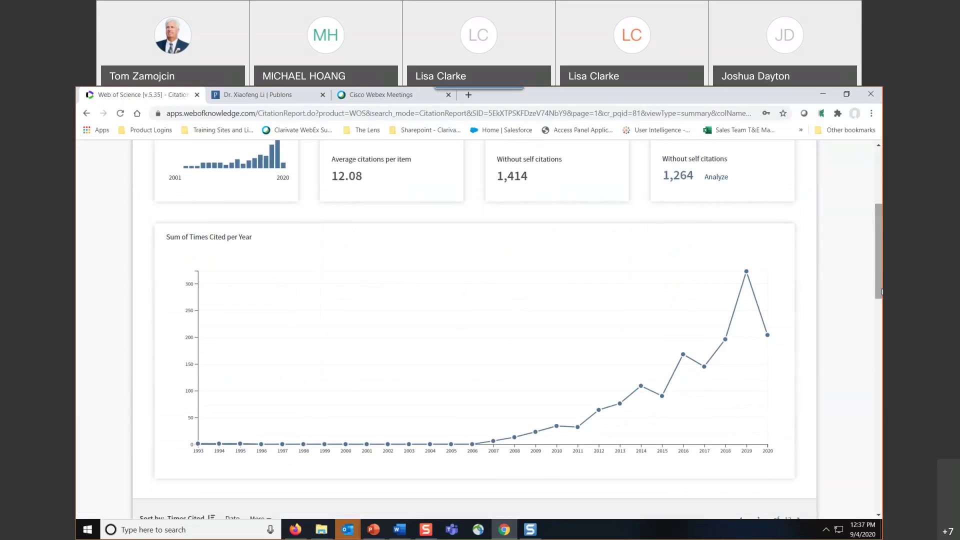